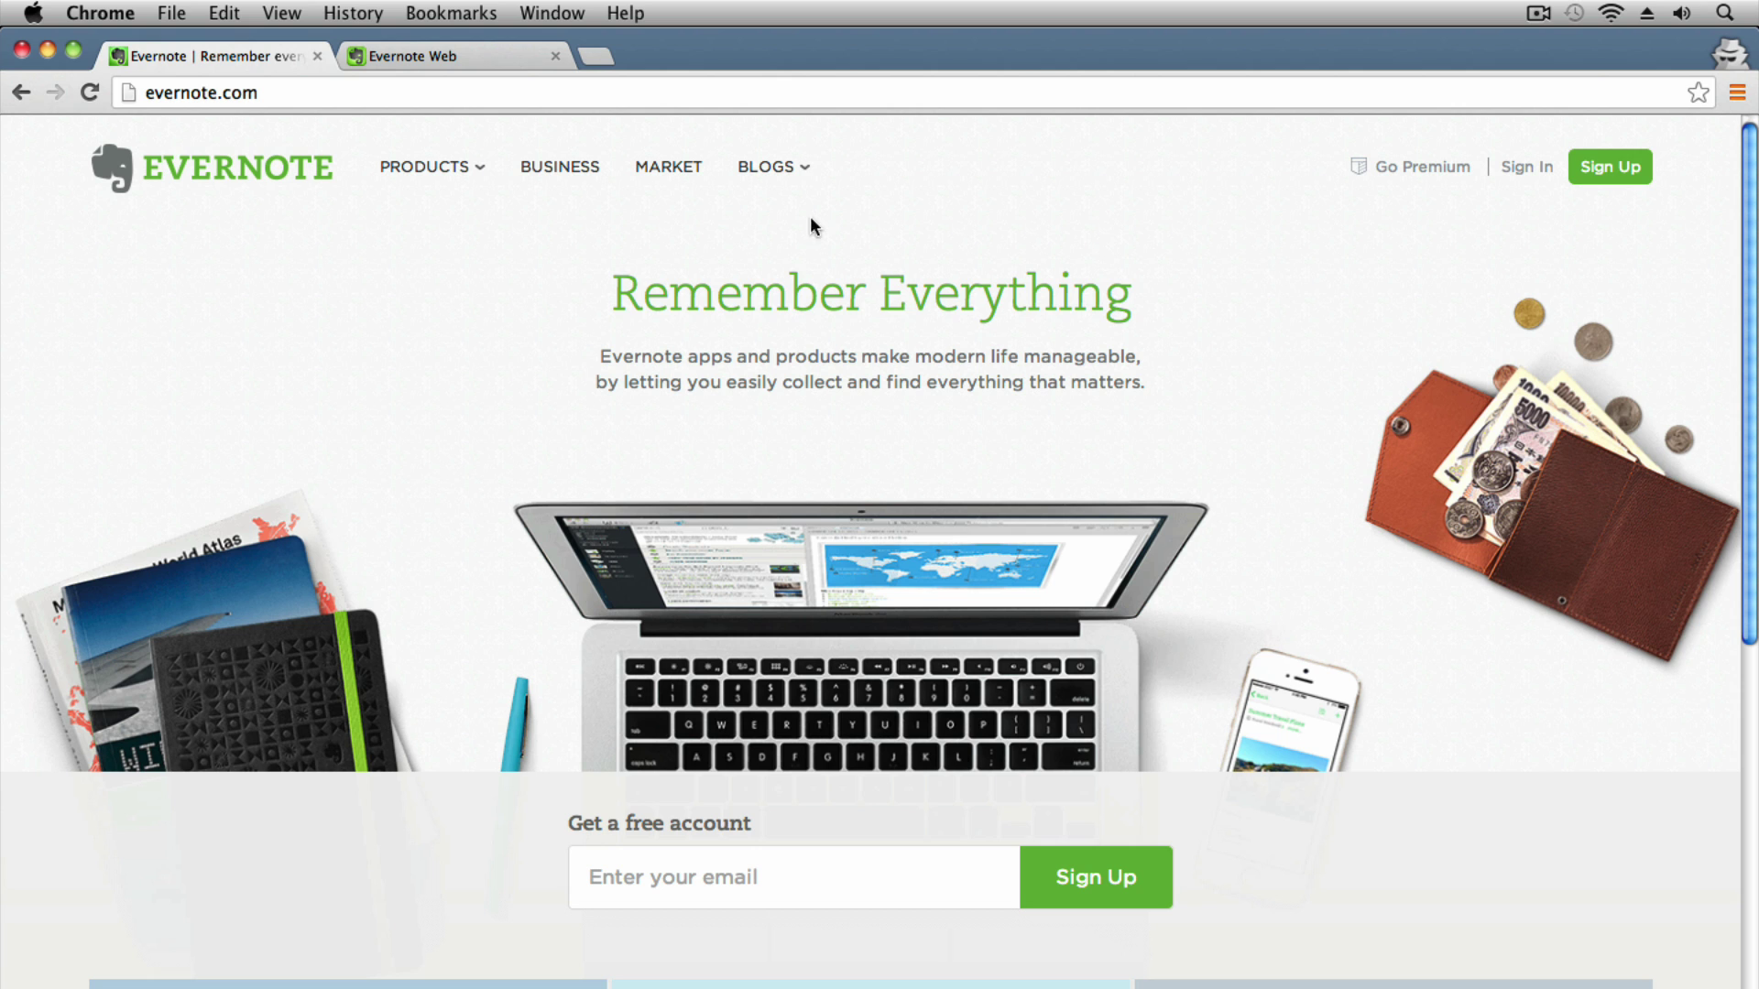
- Switch to the open Evernote Web page and look over the account options
{"action": "left_click", "coordinate": [417, 58]}
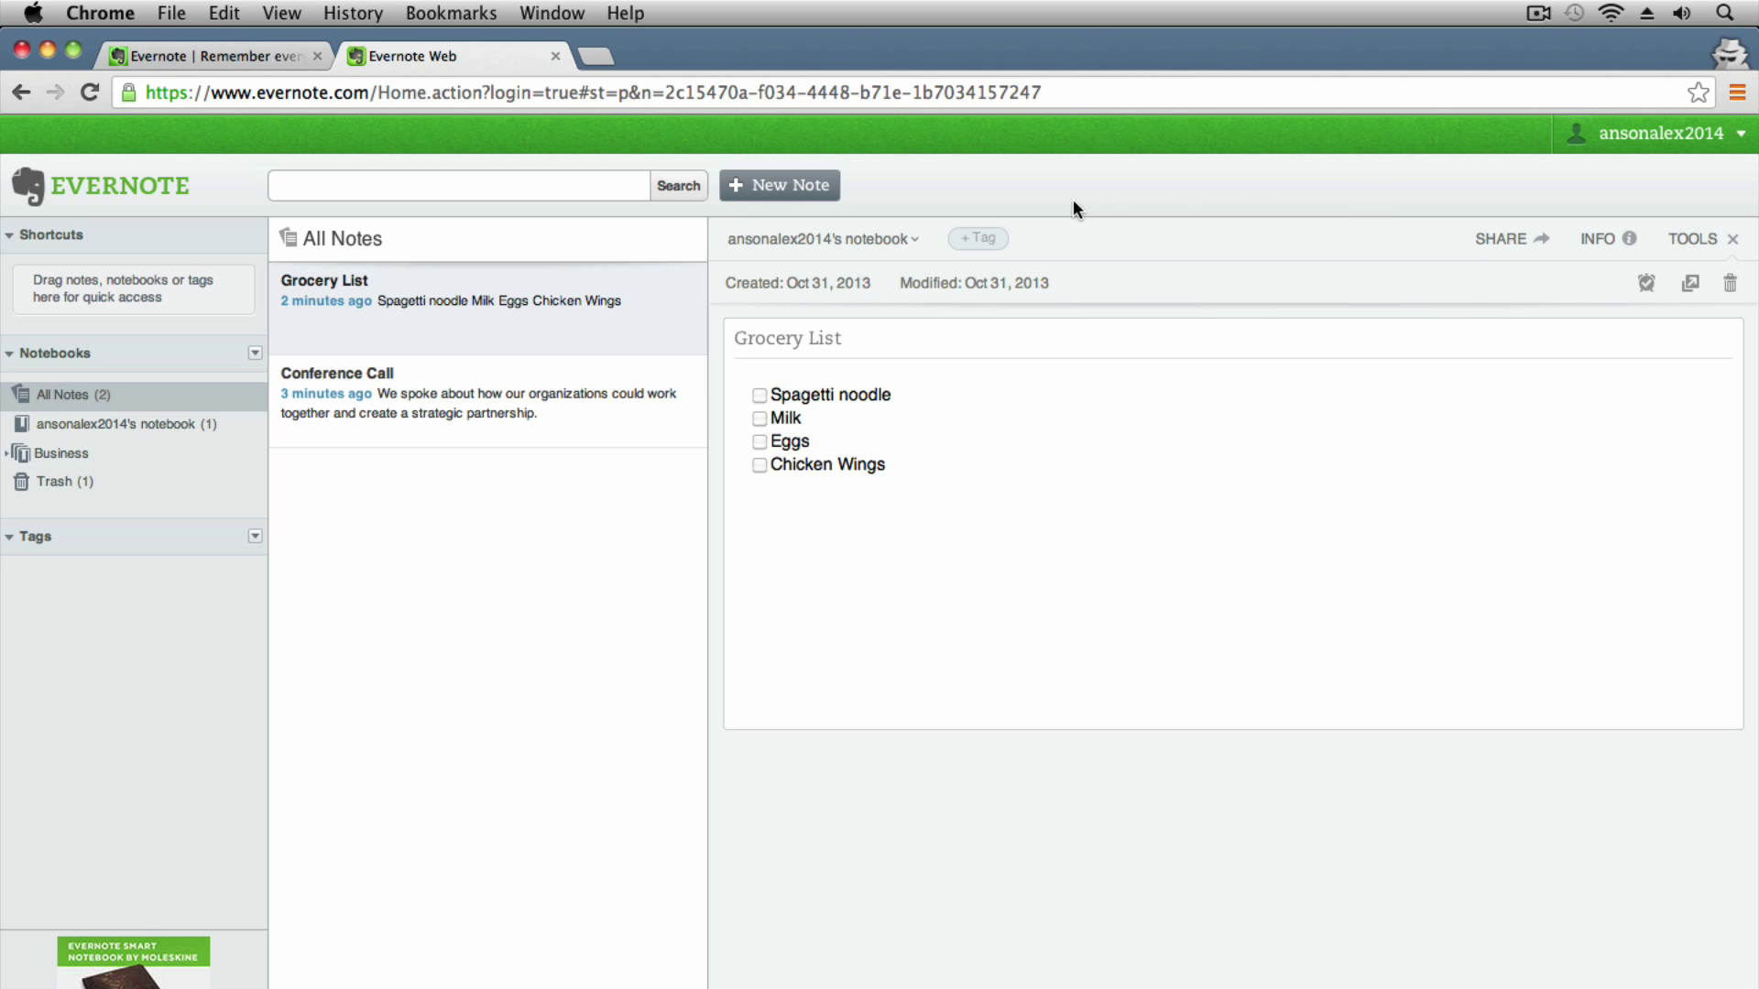
{"action": "left_click", "coordinate": [1741, 135]}
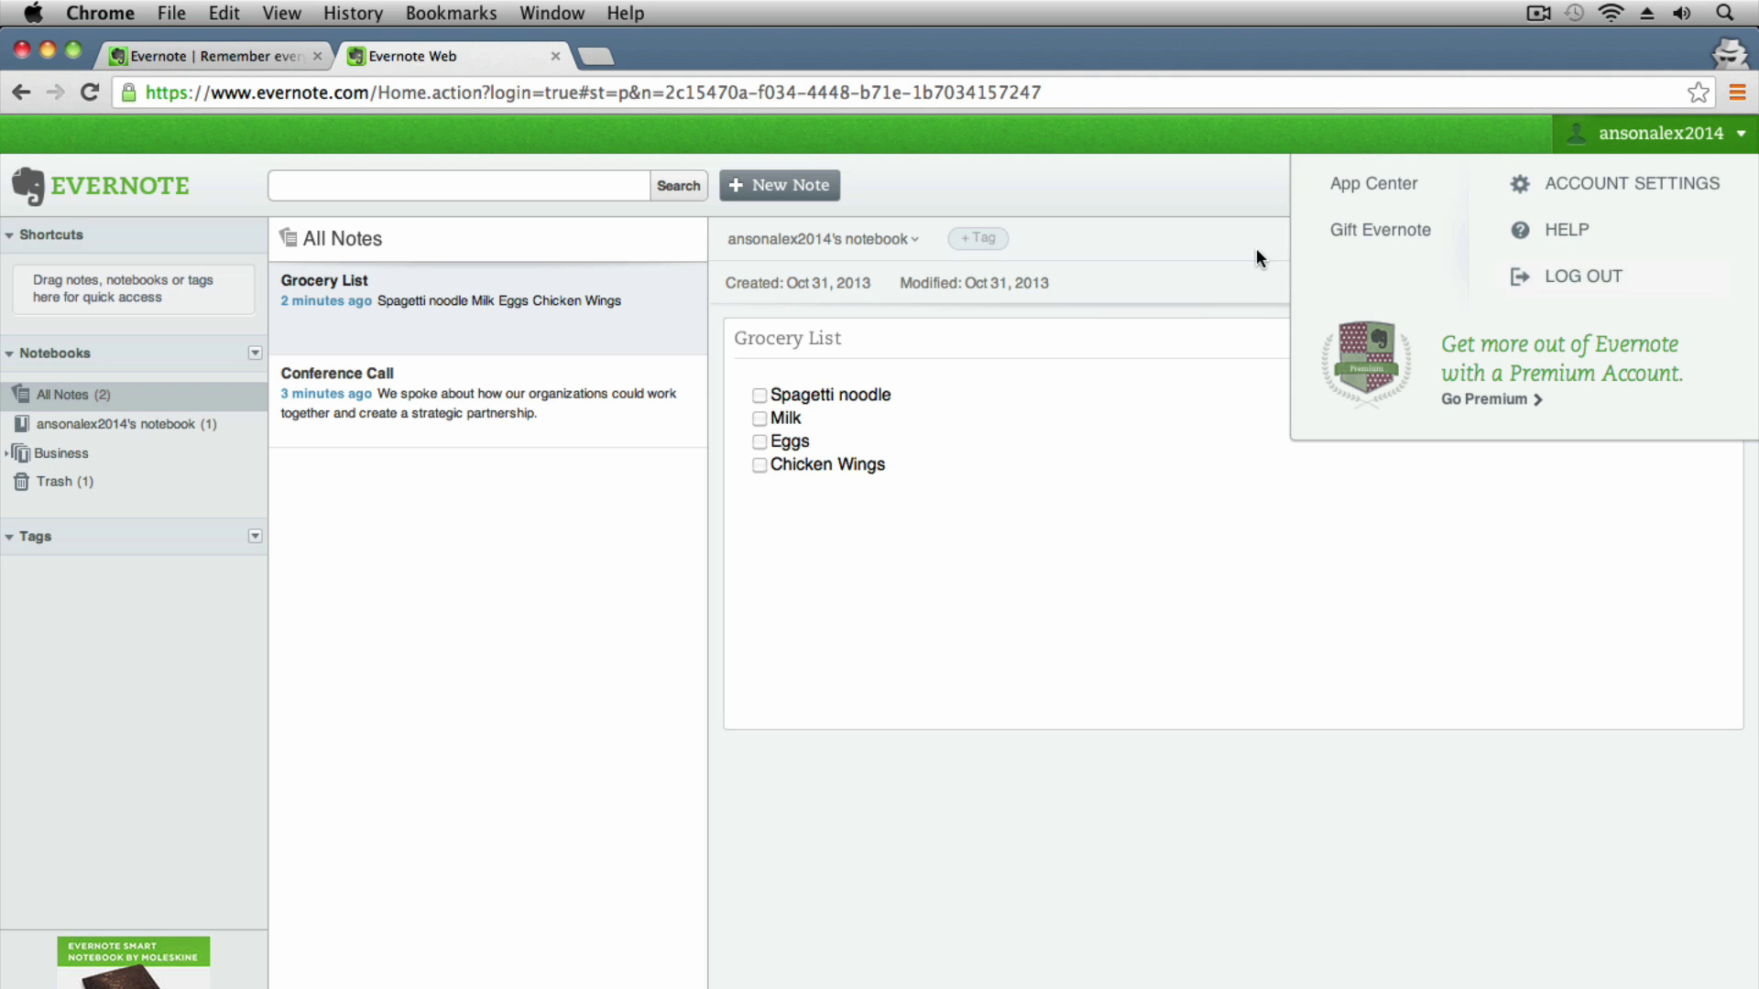
{"action": "left_click", "coordinate": [1030, 180]}
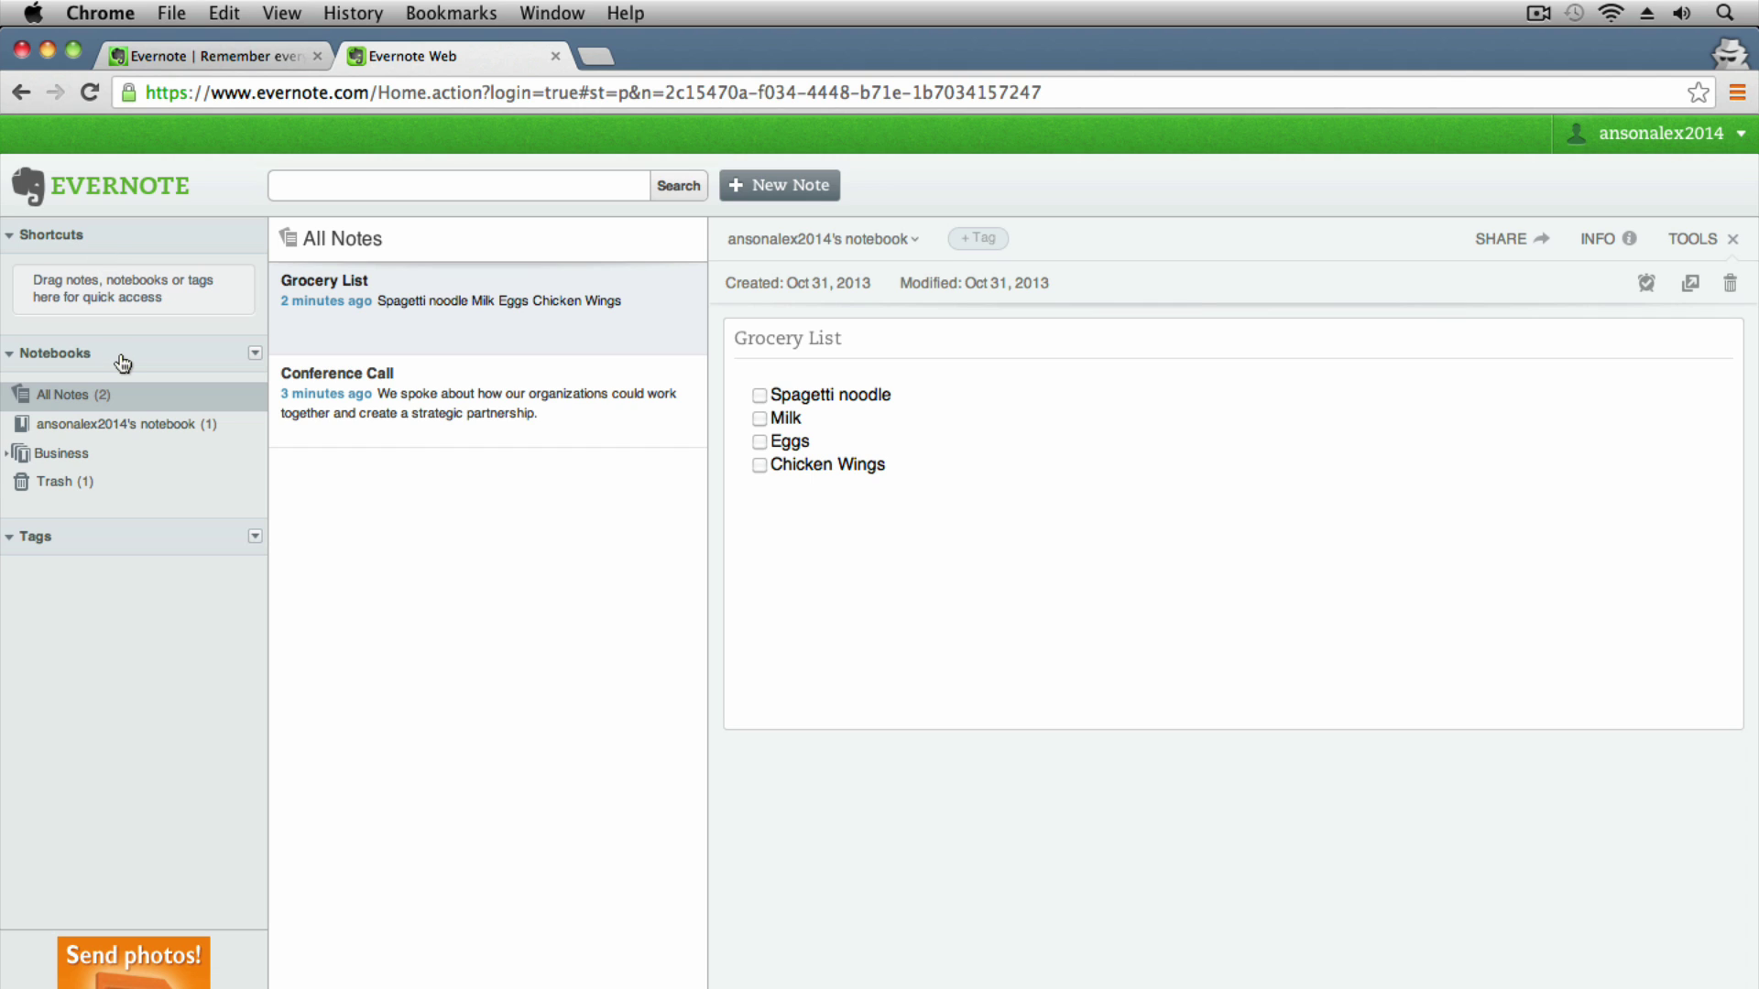
- Examine the Notebooks section and the notebooks inside the Business stack, leaving the section expanded and the stack collapsed
{"action": "left_click", "coordinate": [11, 357]}
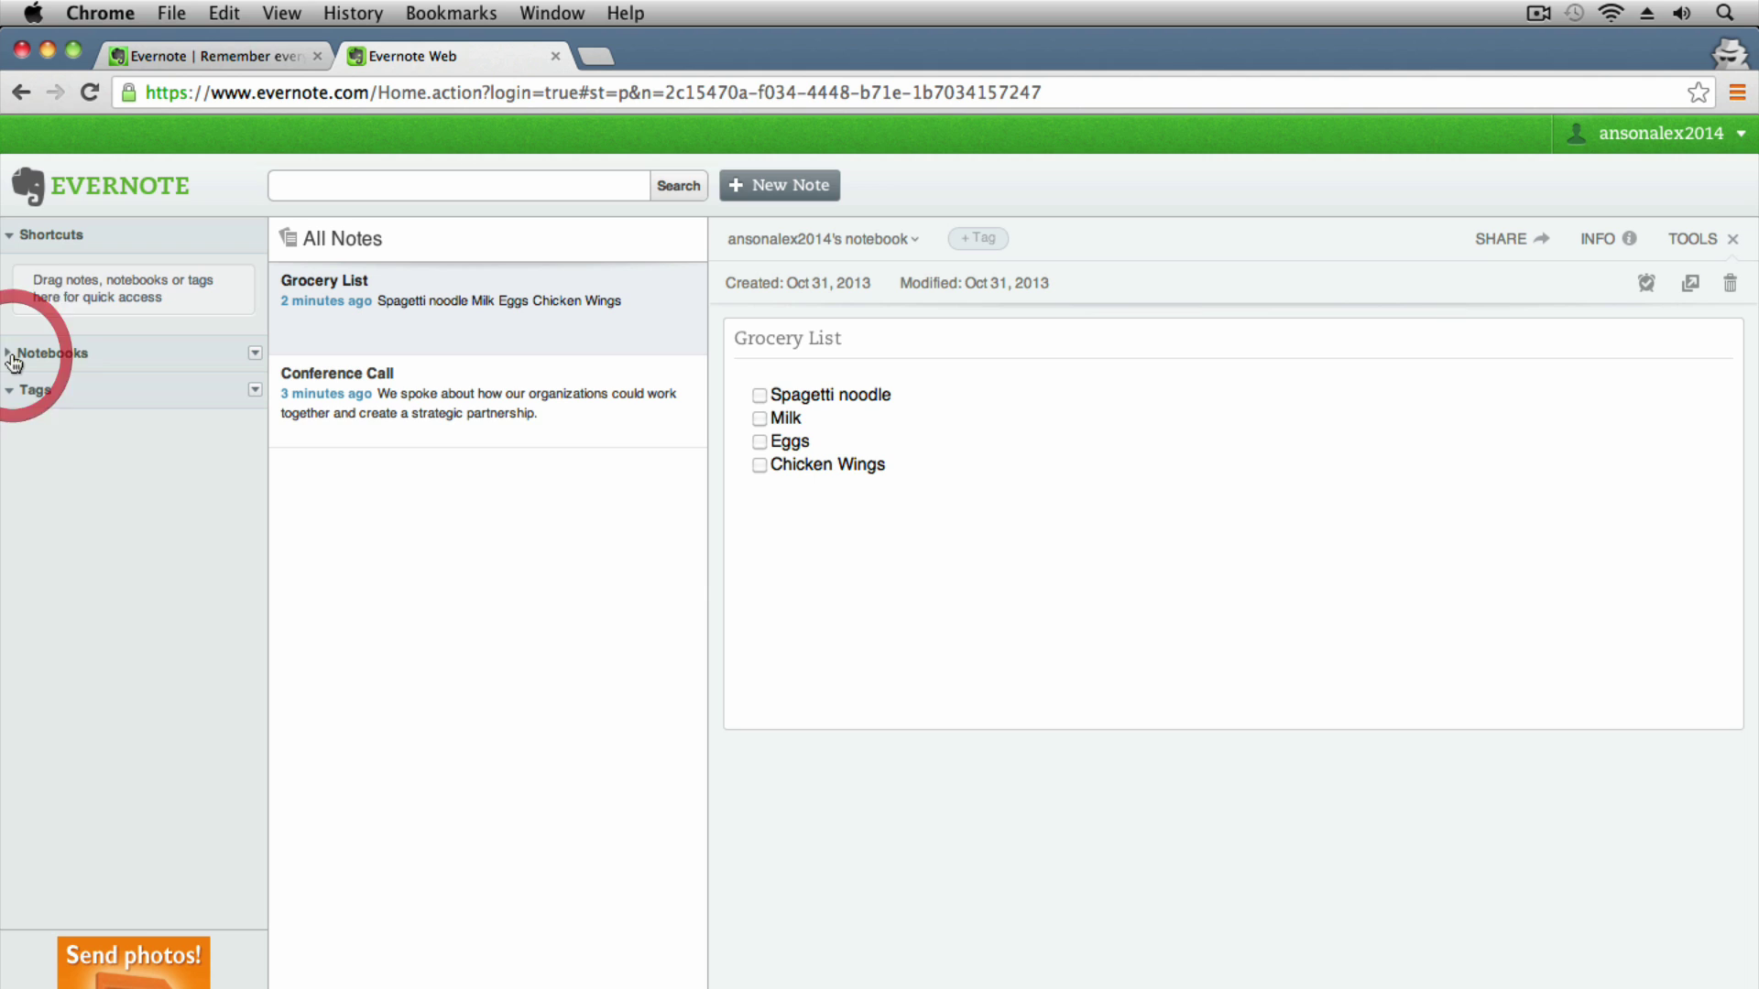
{"action": "left_click", "coordinate": [7, 356]}
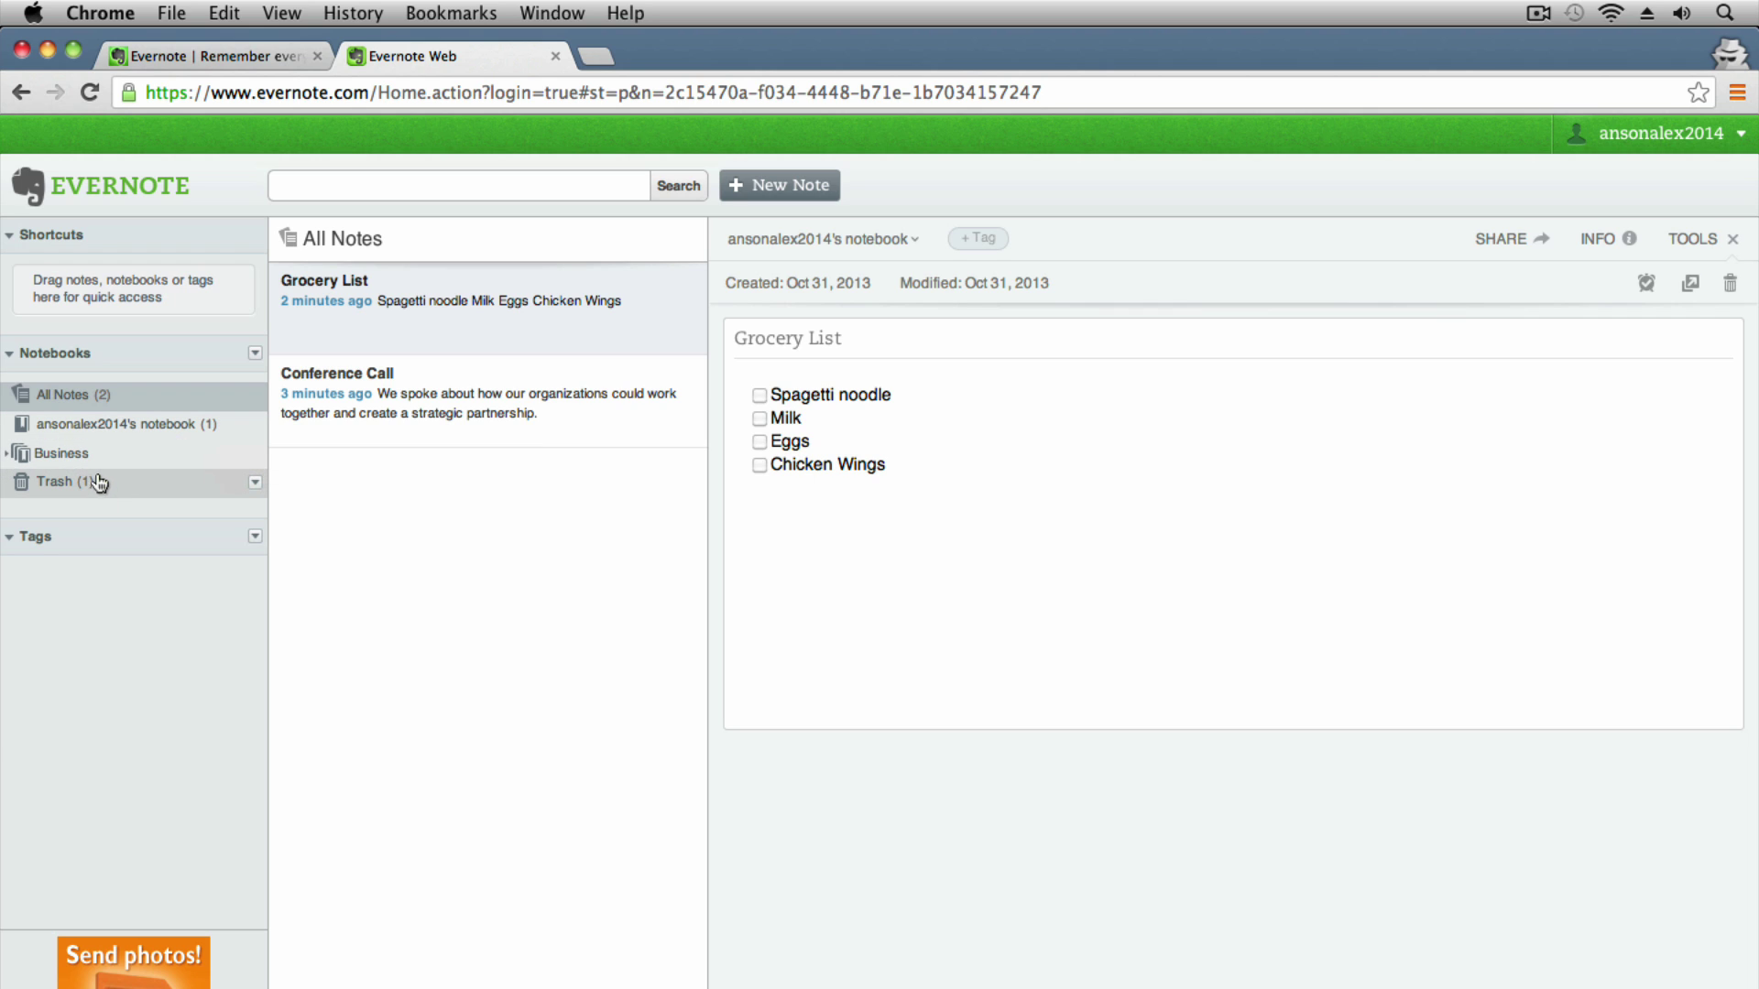
{"action": "left_click", "coordinate": [7, 453]}
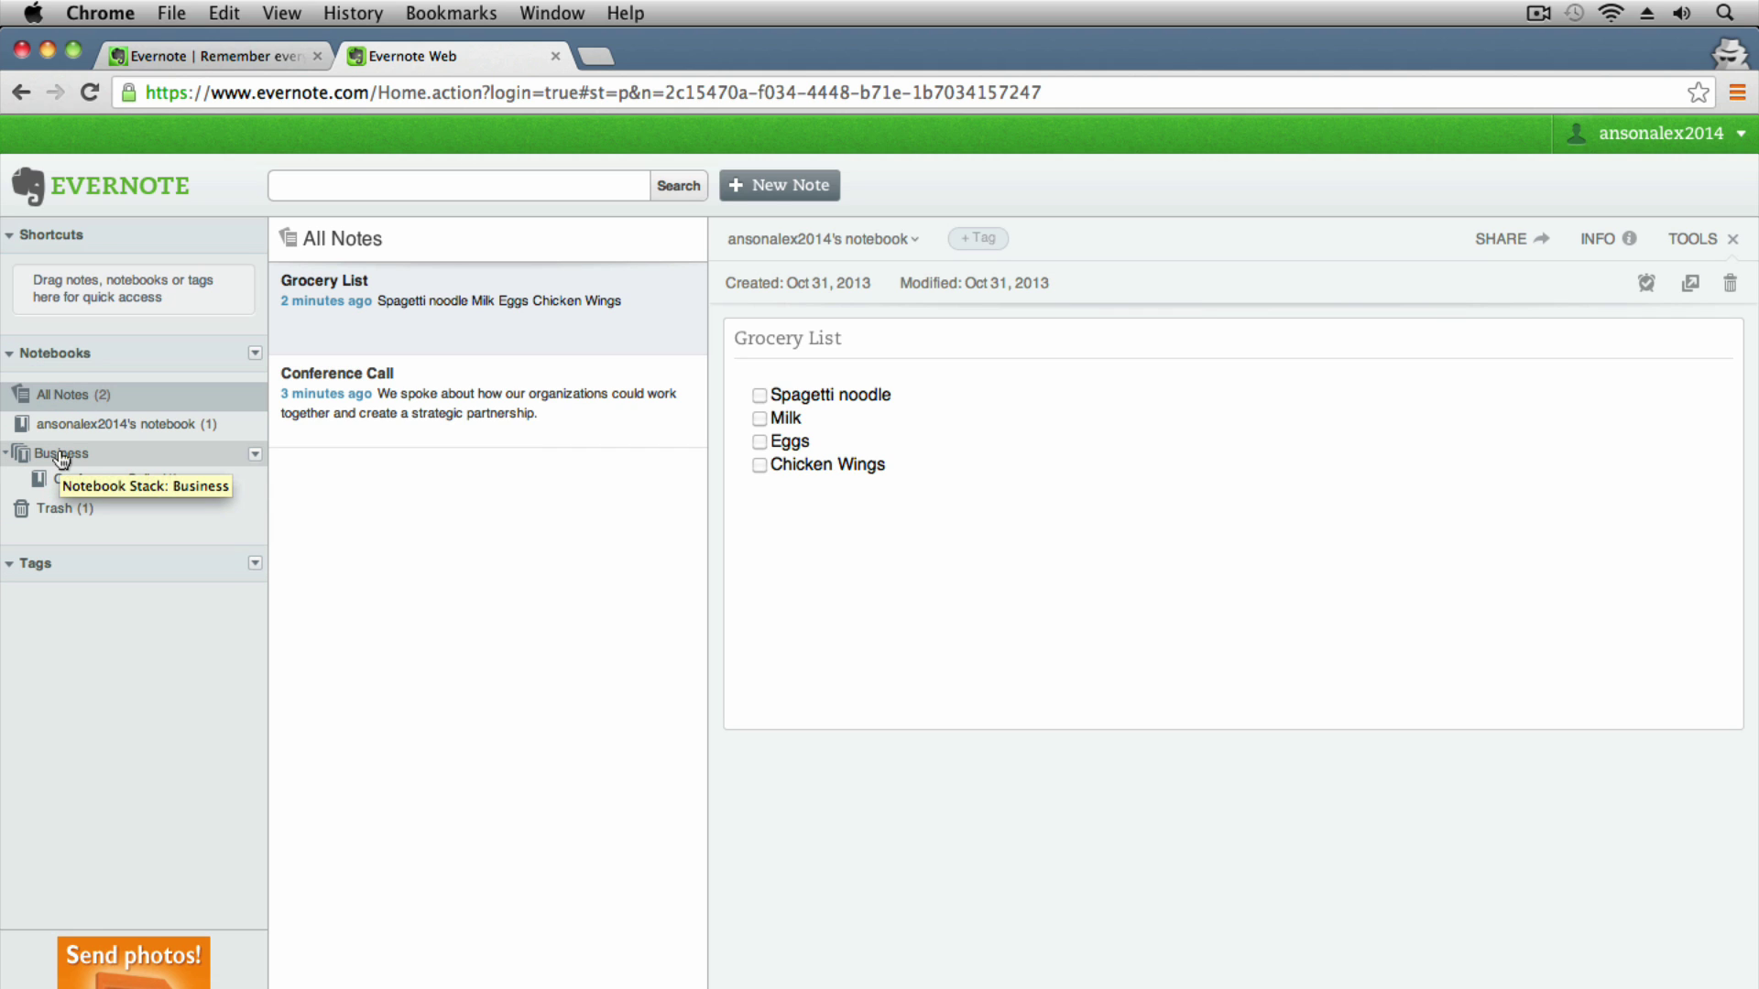
{"action": "left_click", "coordinate": [7, 453]}
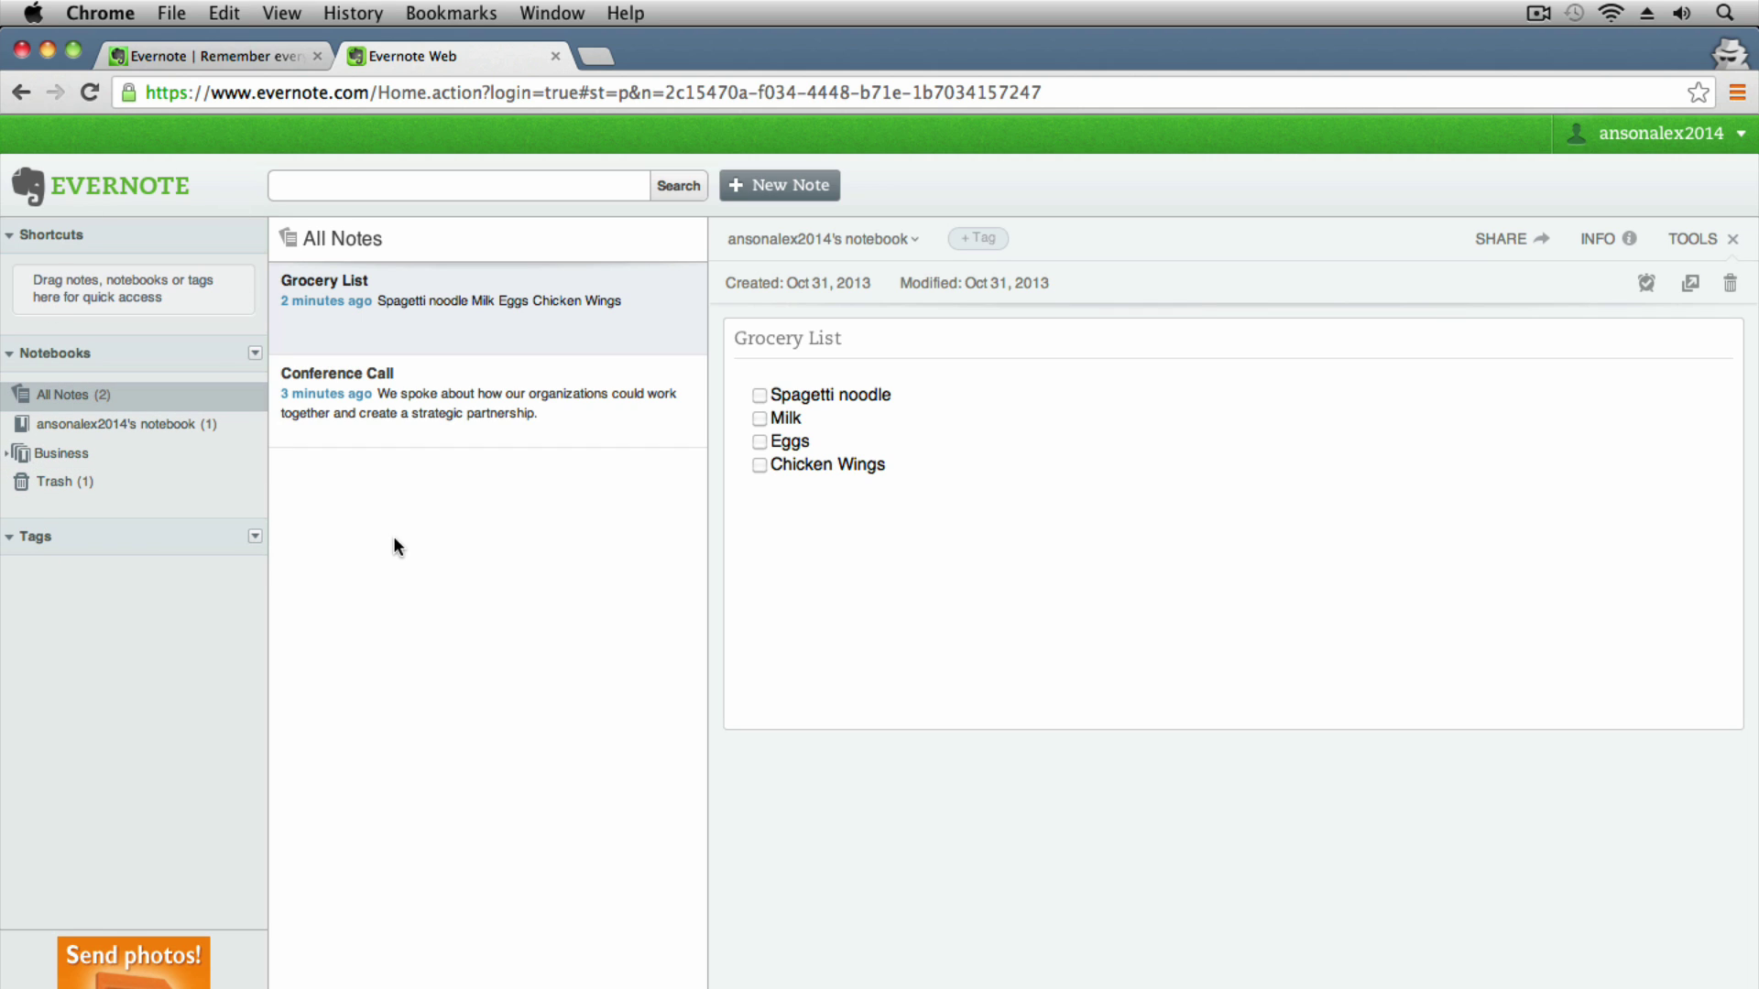
- Create a new note titled "New Project Requirements List"
{"action": "left_click", "coordinate": [810, 188]}
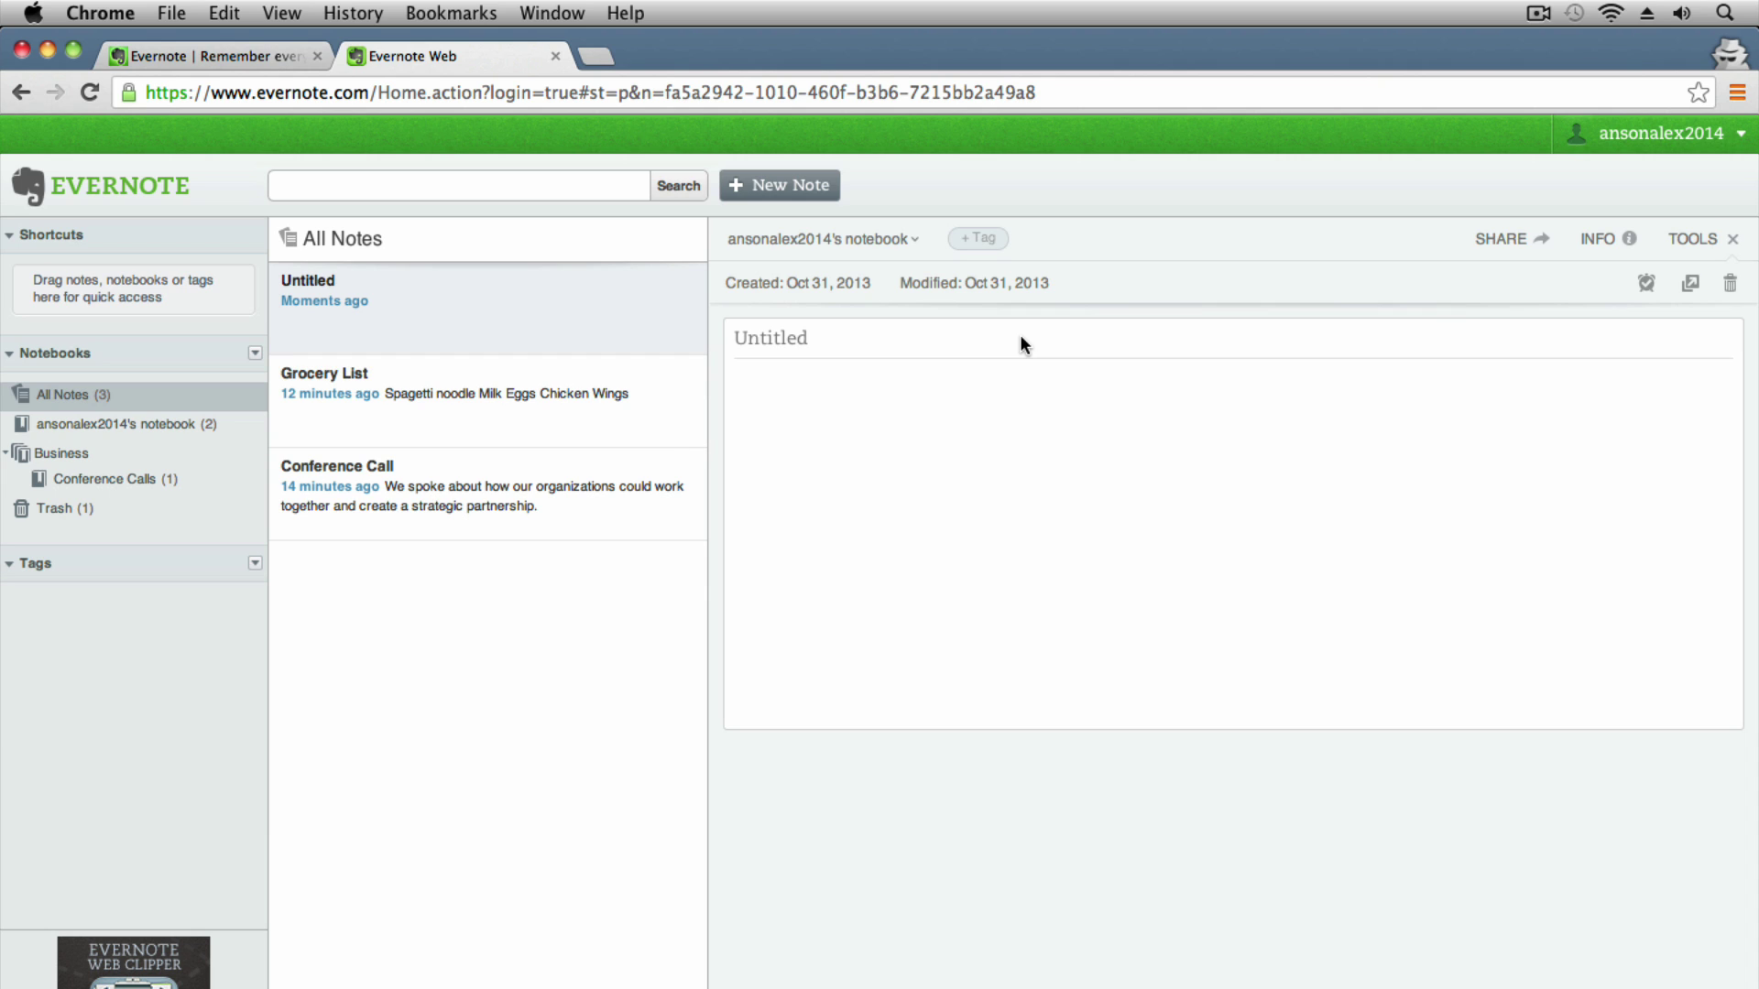
{"action": "left_click", "coordinate": [850, 339]}
{"action": "type", "text": "New"}
{"action": "key", "text": "BackSpace"}
{"action": "key", "text": "BackSpace"}
{"action": "type", "text": "Project Req"}
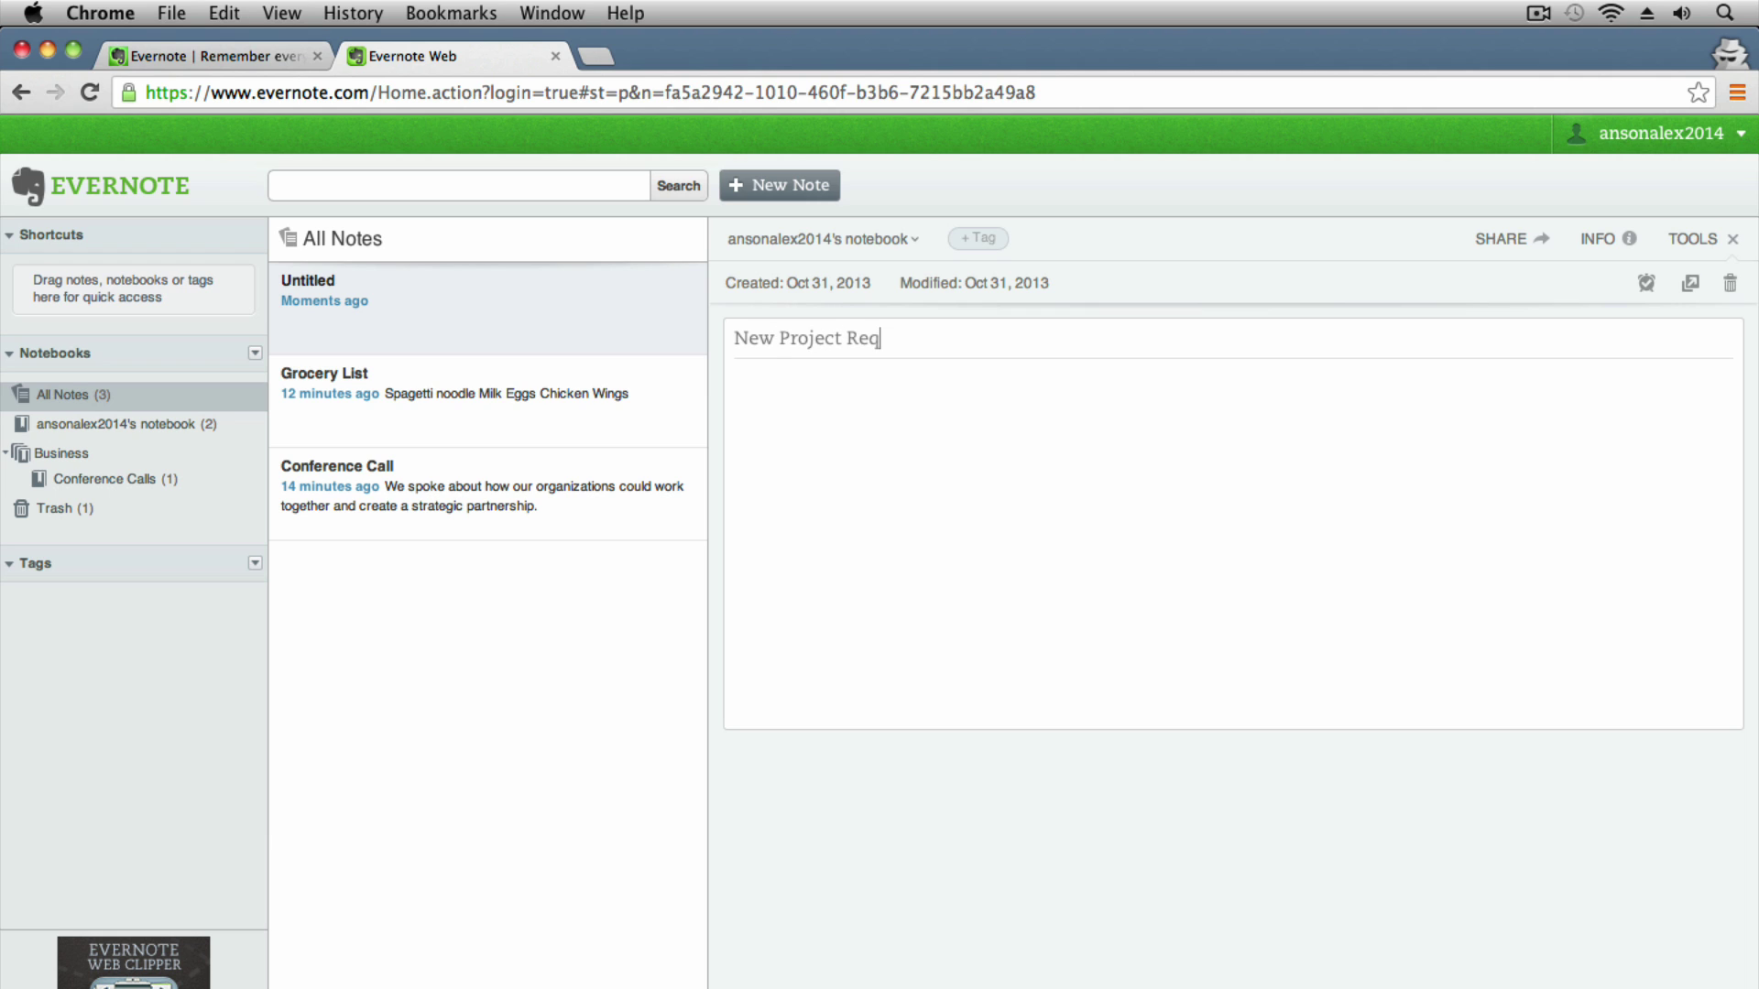
{"action": "type", "text": "uirements List"}
{"action": "left_click", "coordinate": [907, 429]}
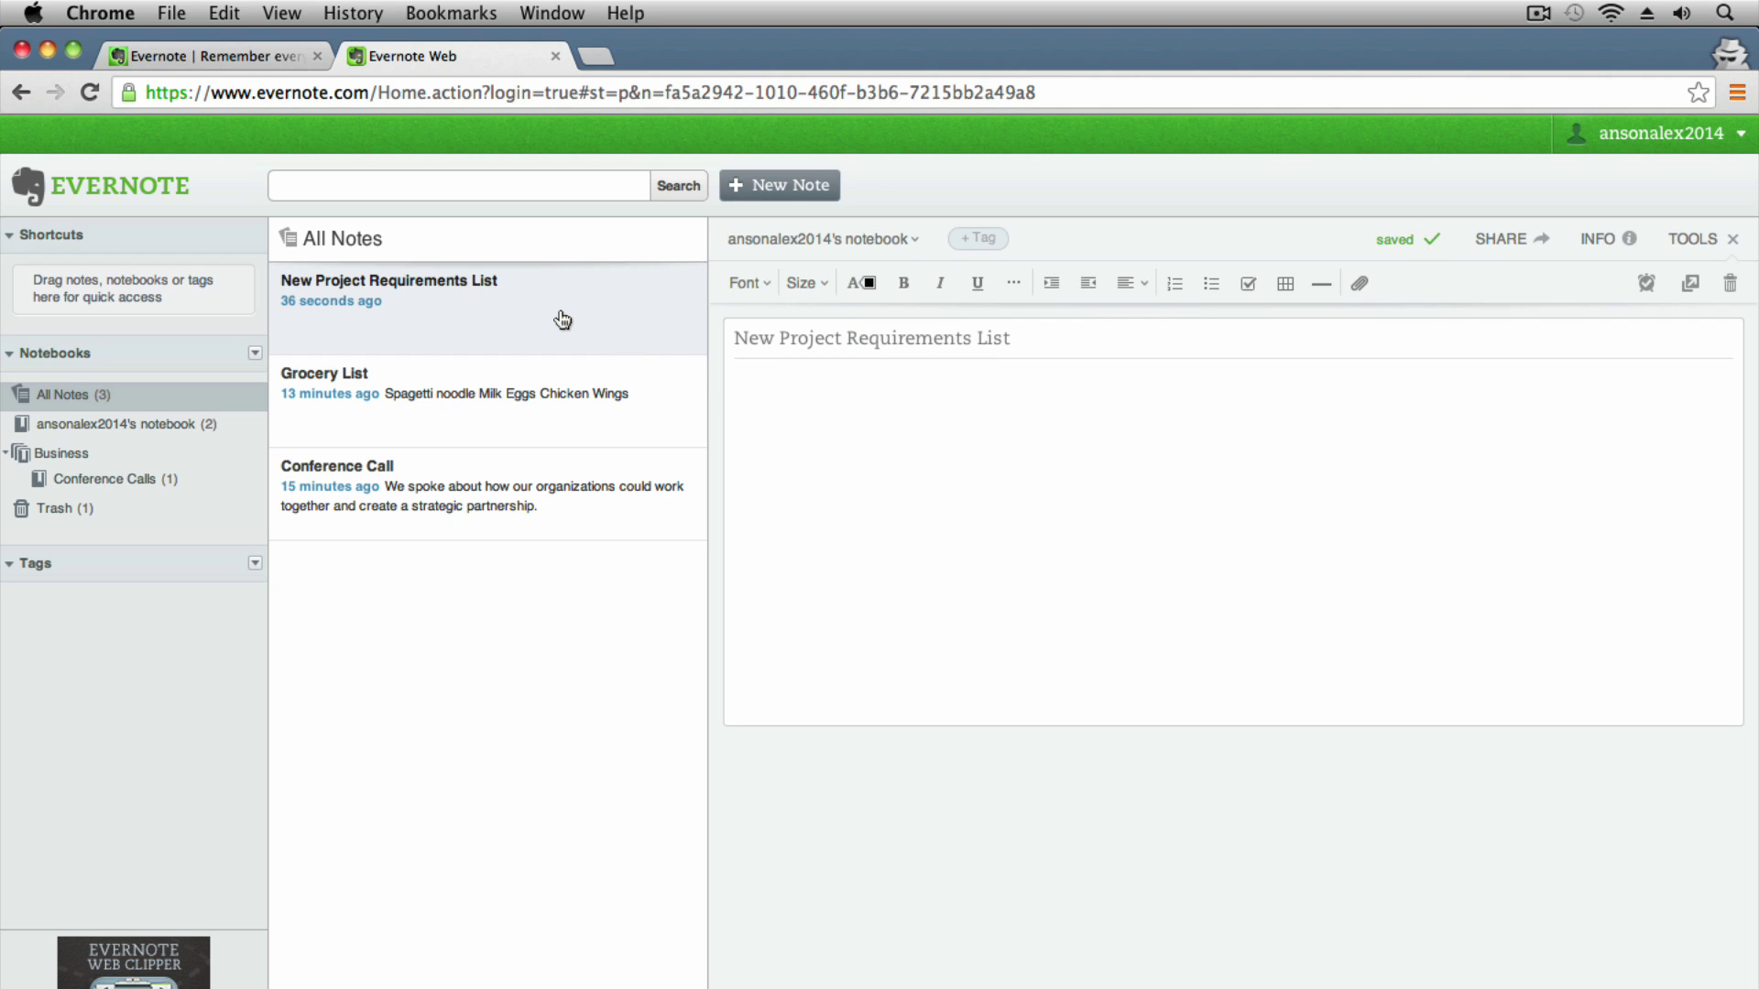
- Add a to-do checkbox item "Proposal" to the note body, ticking and unticking it once
{"action": "left_click", "coordinate": [810, 403]}
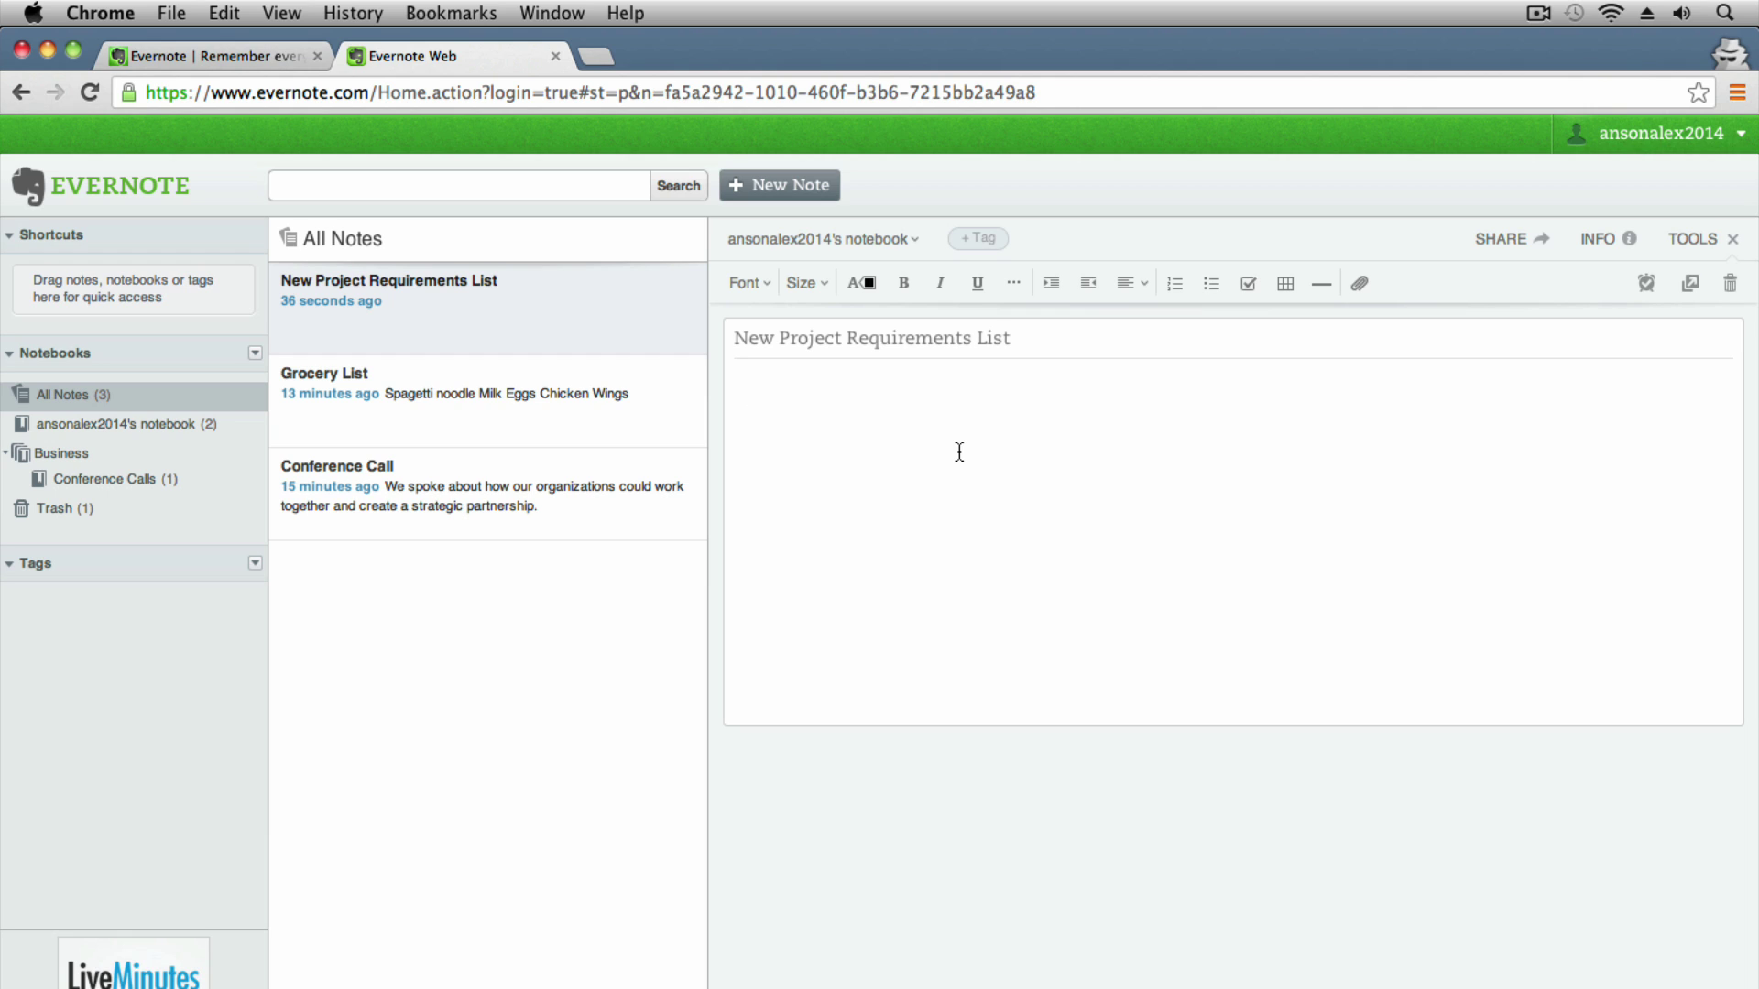
{"action": "left_click", "coordinate": [1250, 289]}
{"action": "type", "text": "Prop"}
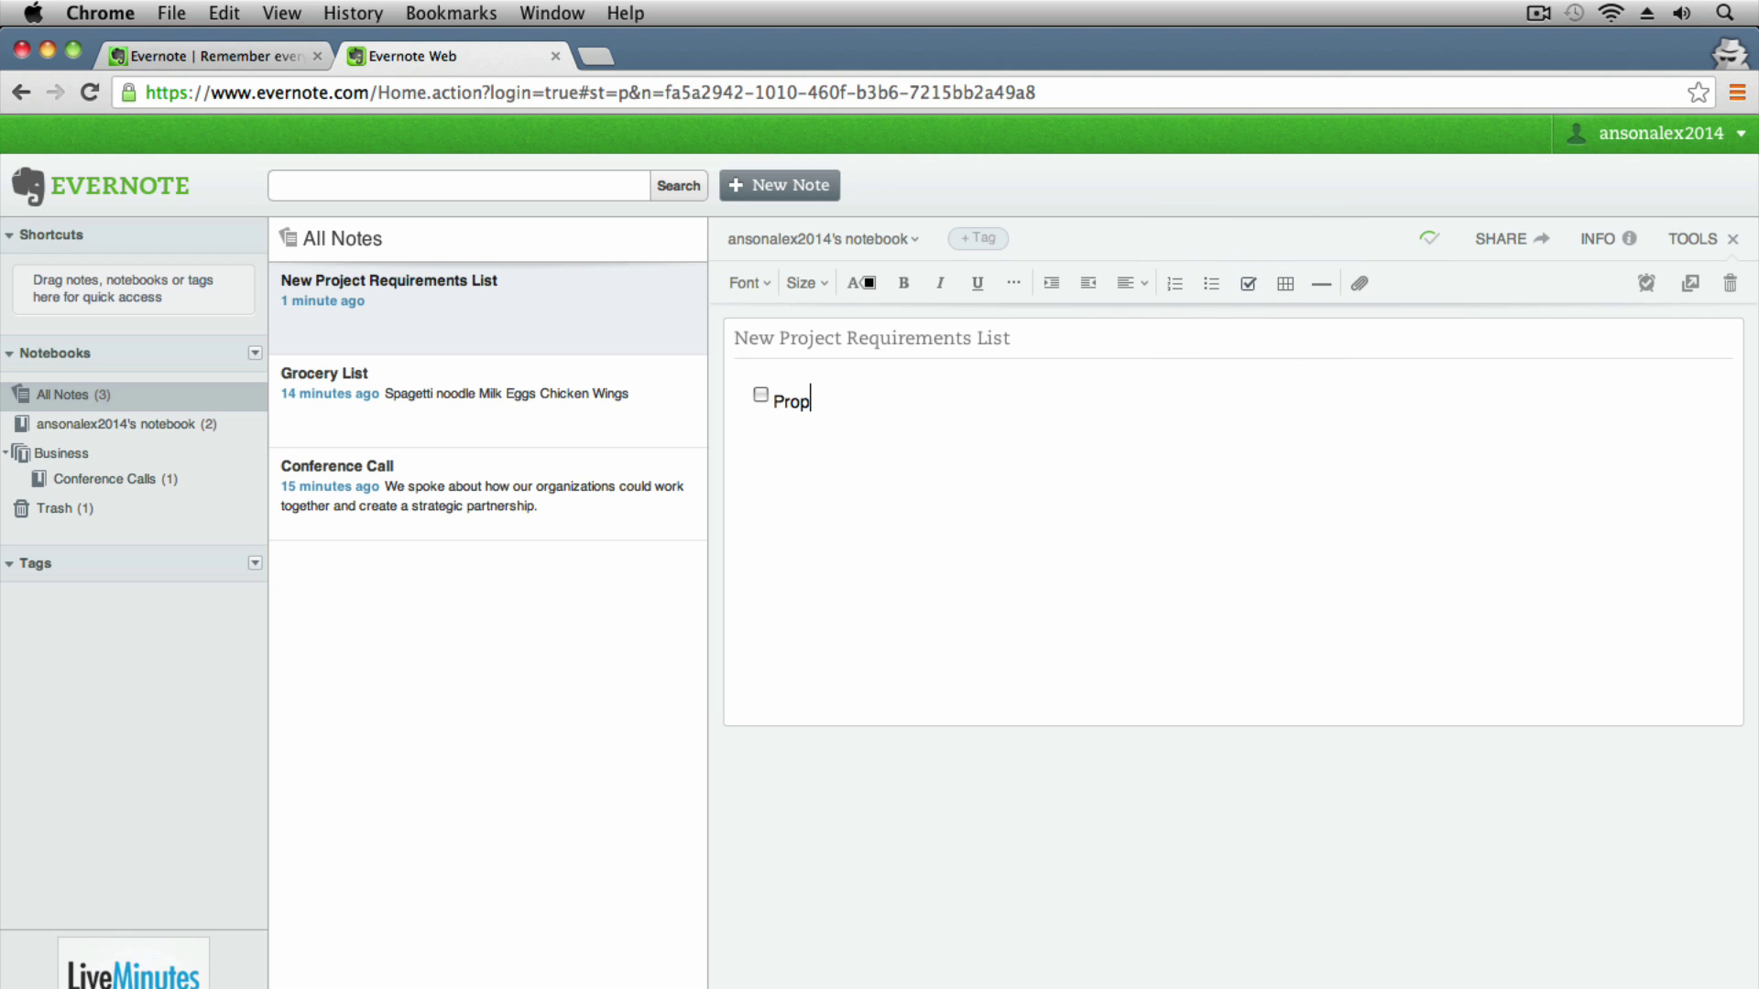
{"action": "type", "text": "osal"}
{"action": "left_click", "coordinate": [760, 397]}
{"action": "left_click", "coordinate": [760, 397]}
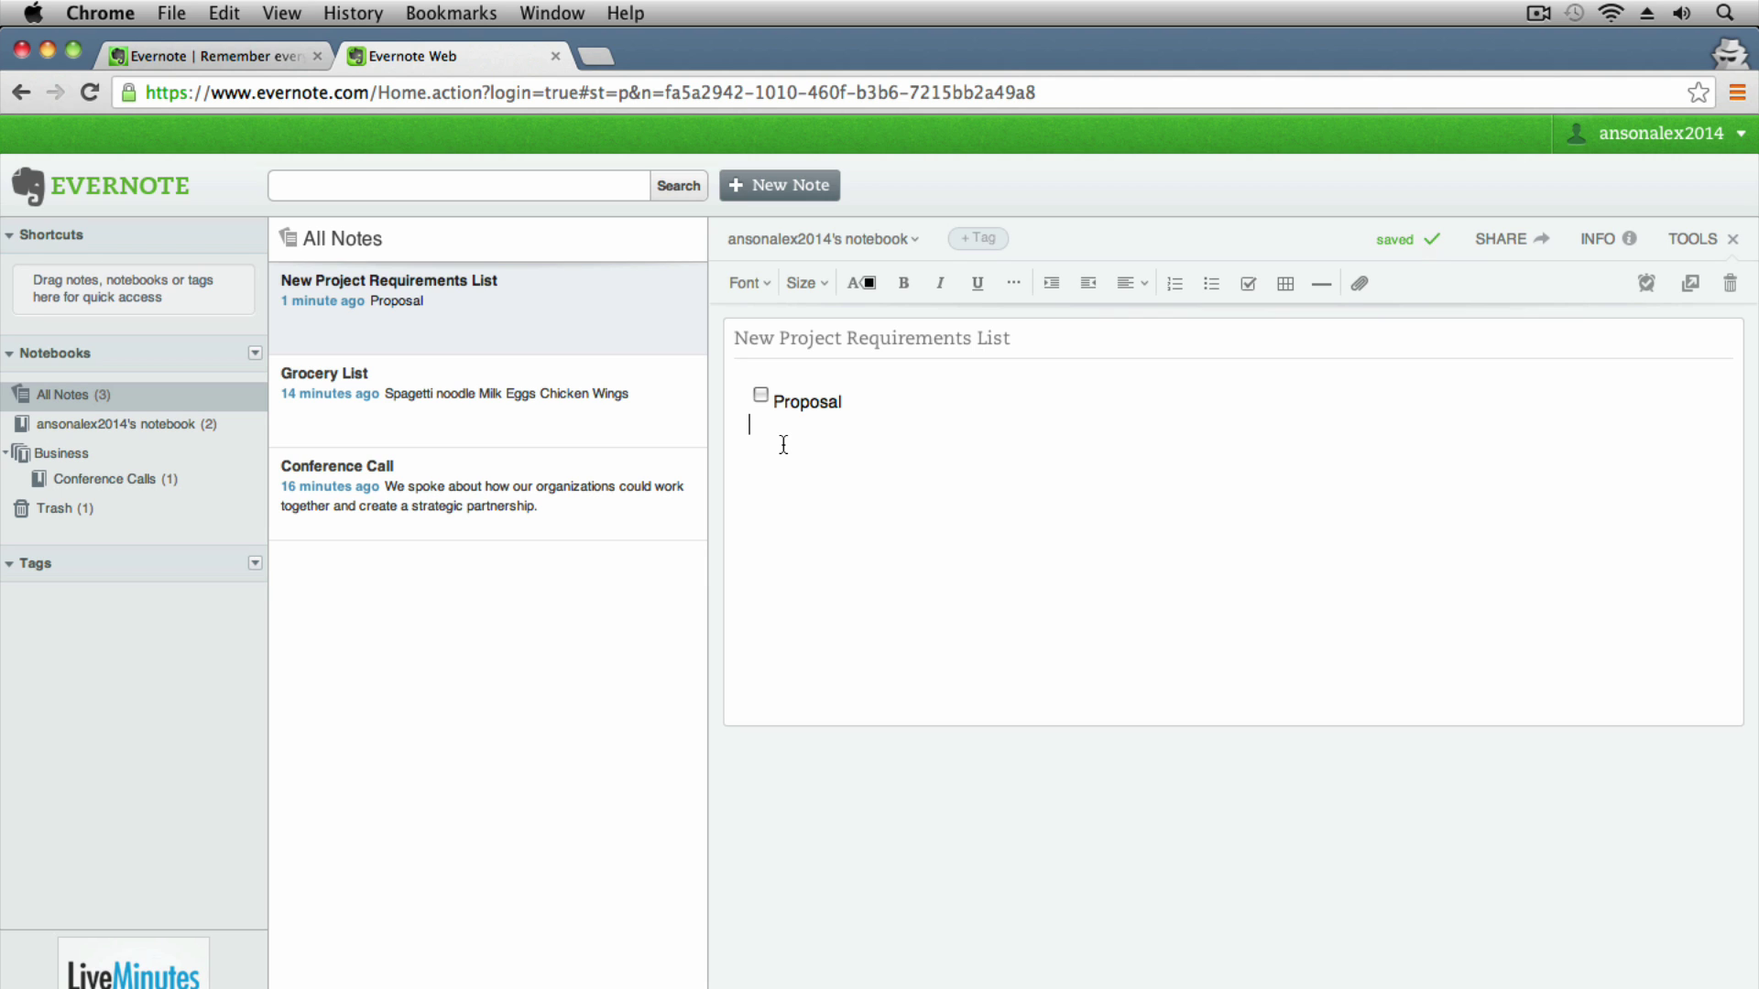
- View the Grocery List note and return to the New Project Requirements List note
{"action": "left_click", "coordinate": [412, 413]}
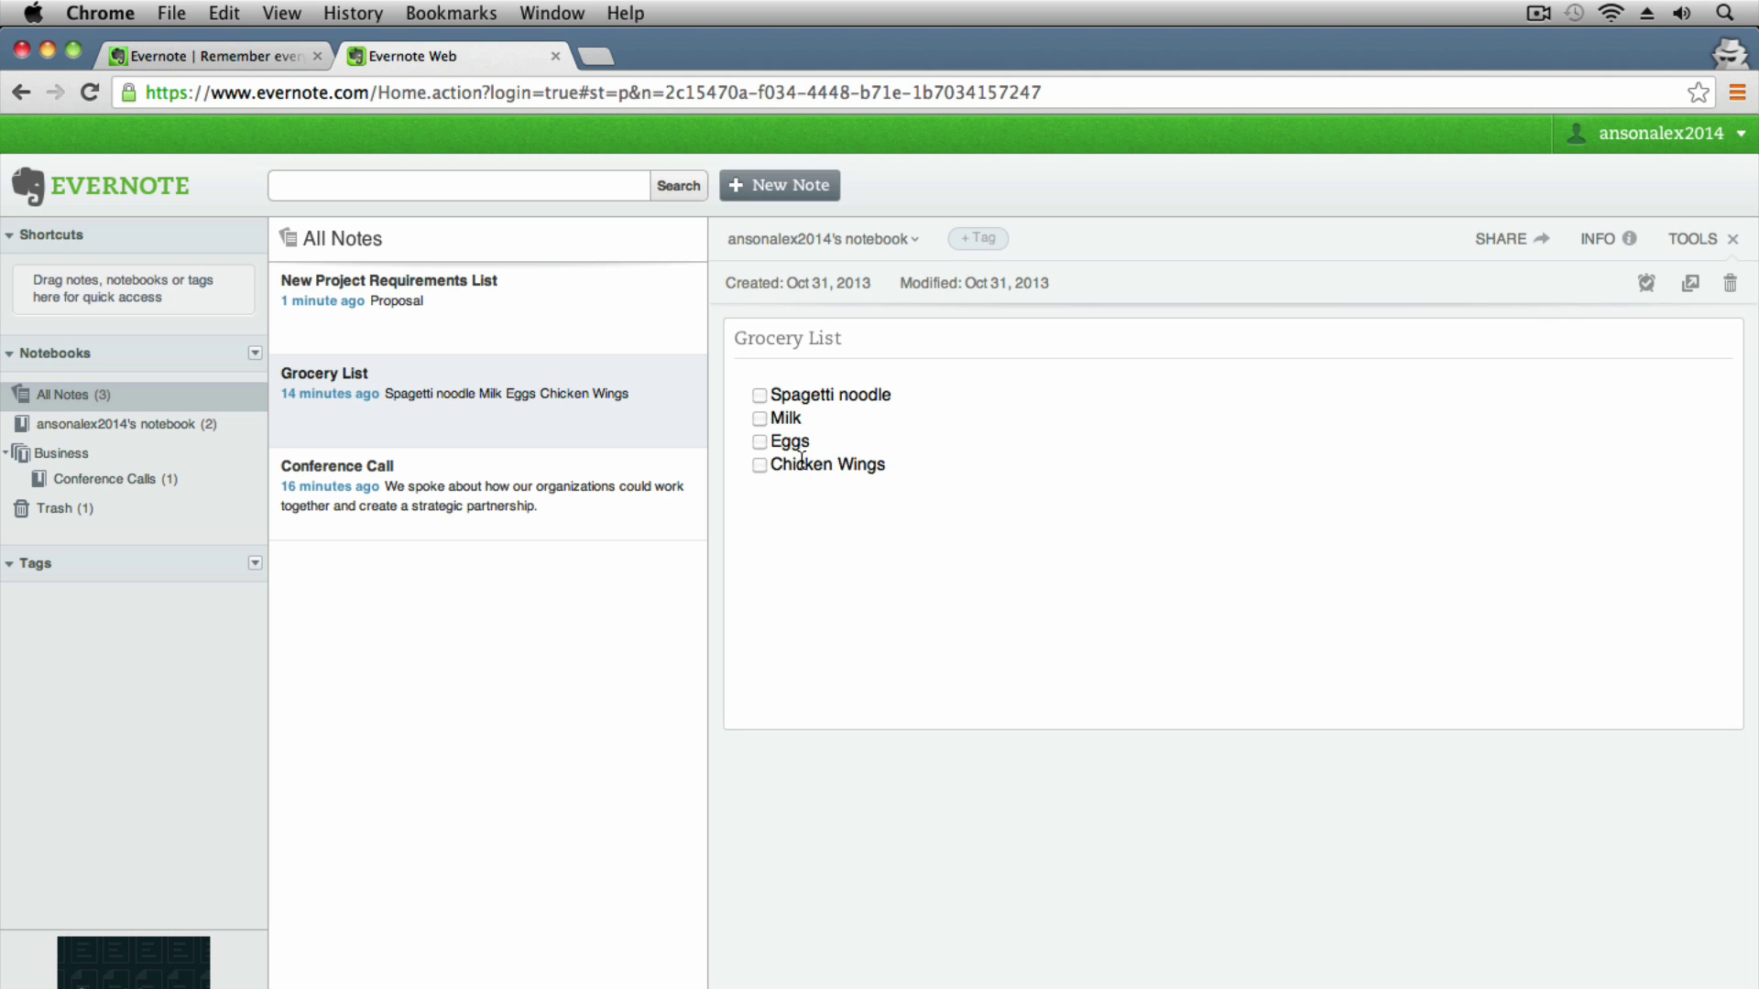
{"action": "left_click", "coordinate": [526, 305]}
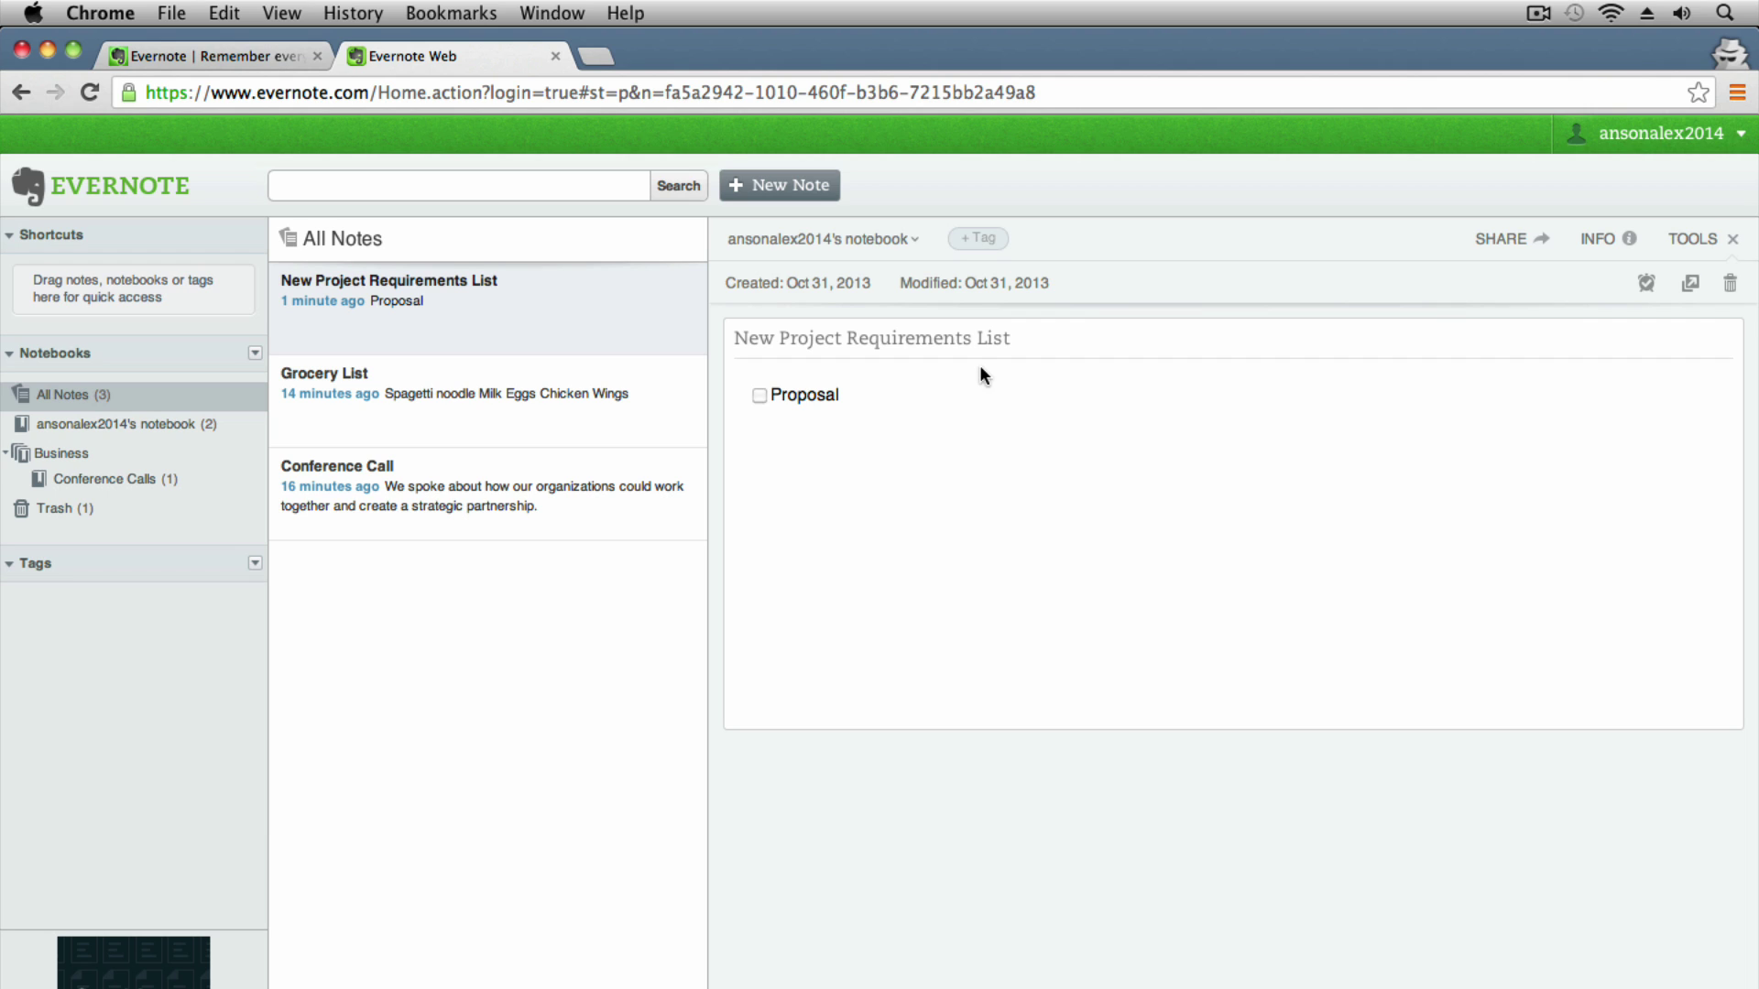
- Add a reminder to the New Project Requirements List note and accept reminder emails on due dates
{"action": "left_click", "coordinate": [1649, 291]}
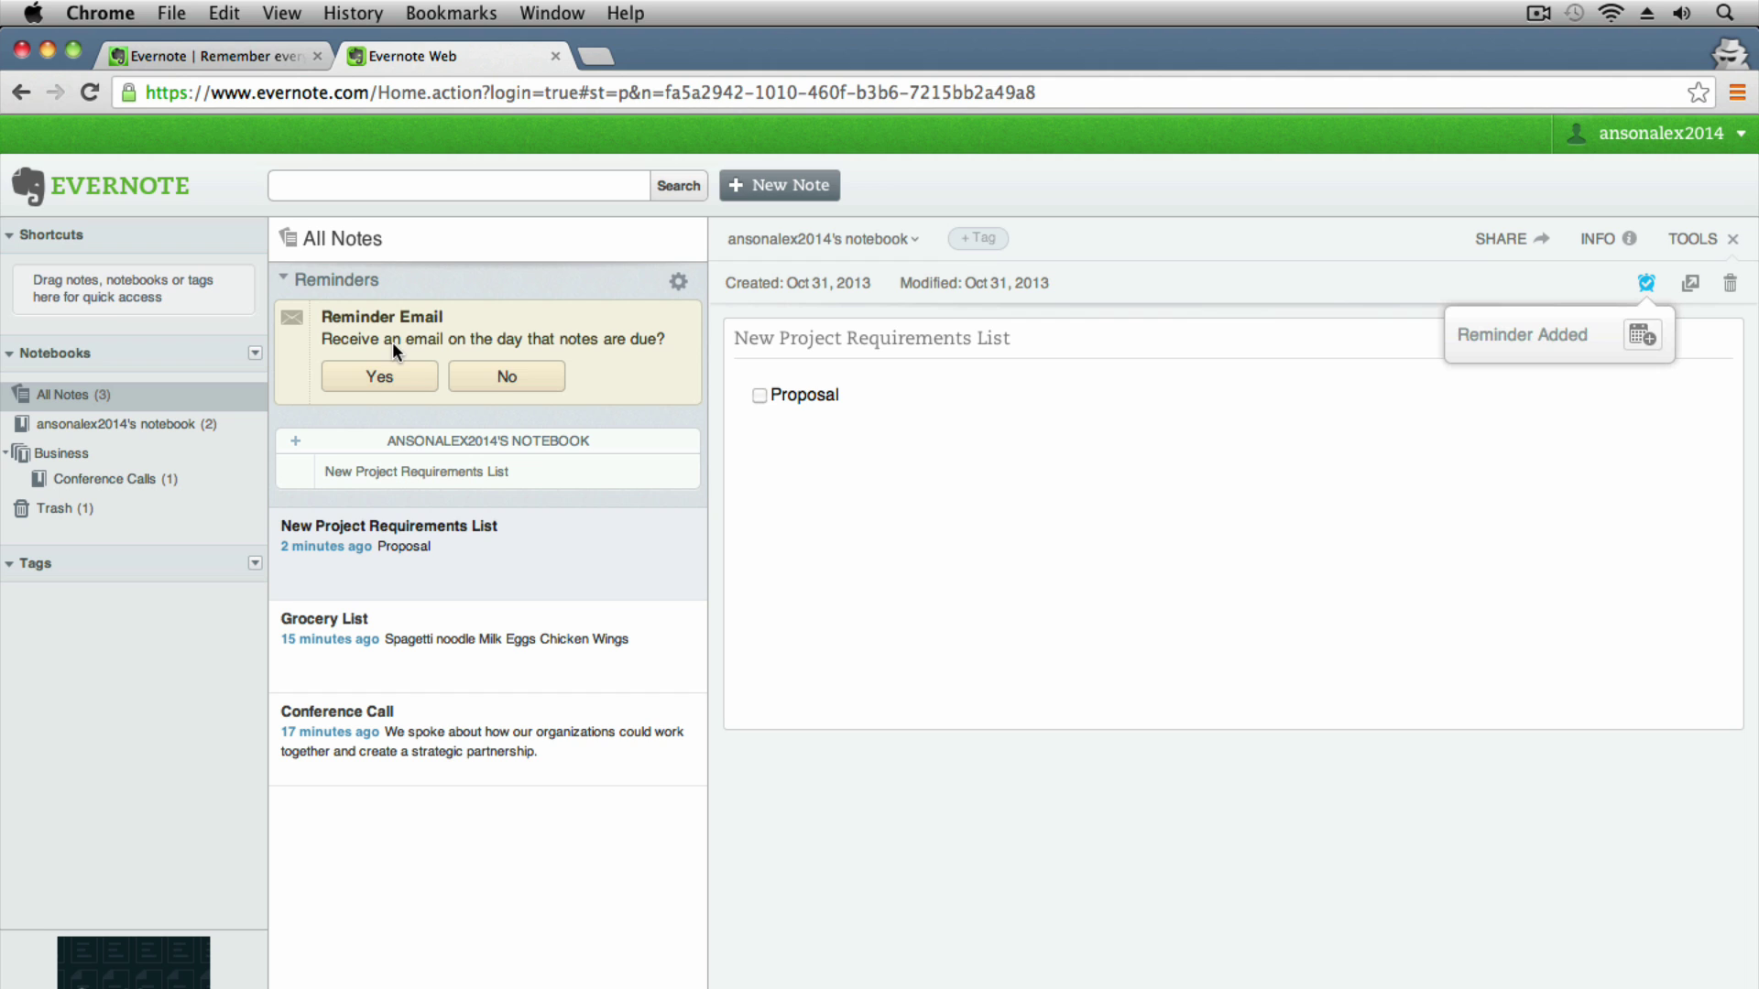
{"action": "left_click", "coordinate": [365, 375]}
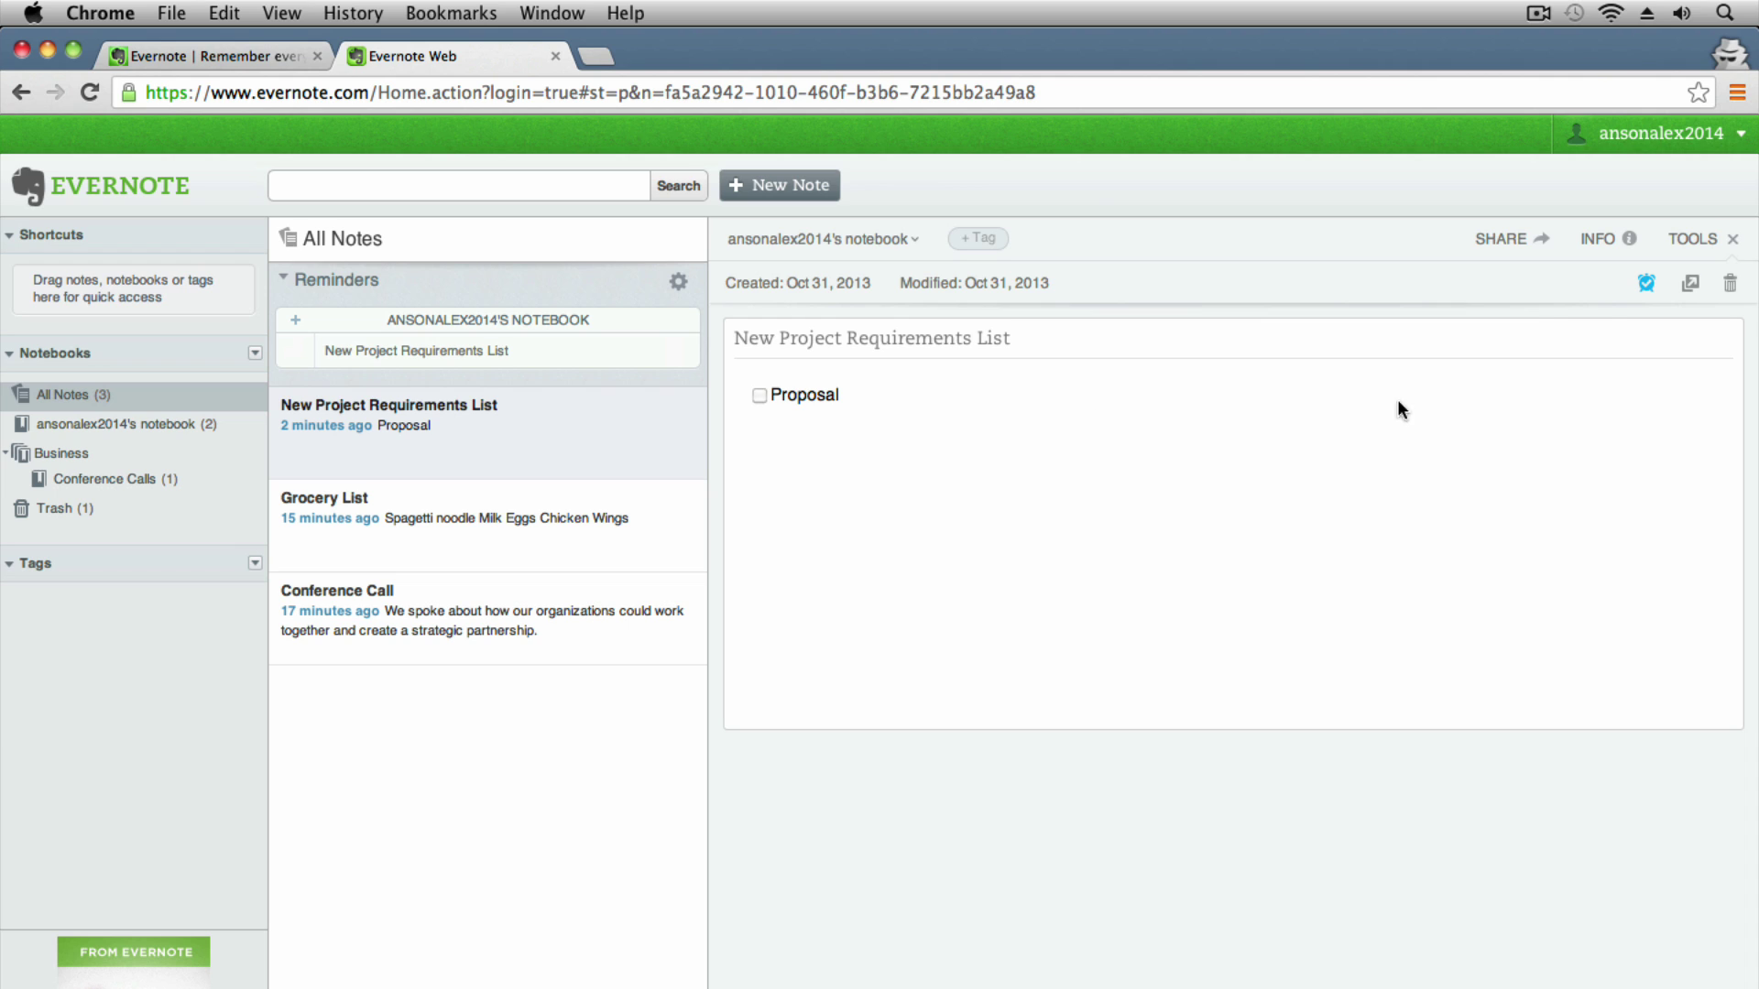
- Clear the note's reminder and add a new one with the notification set for tomorrow
{"action": "left_click", "coordinate": [1647, 286]}
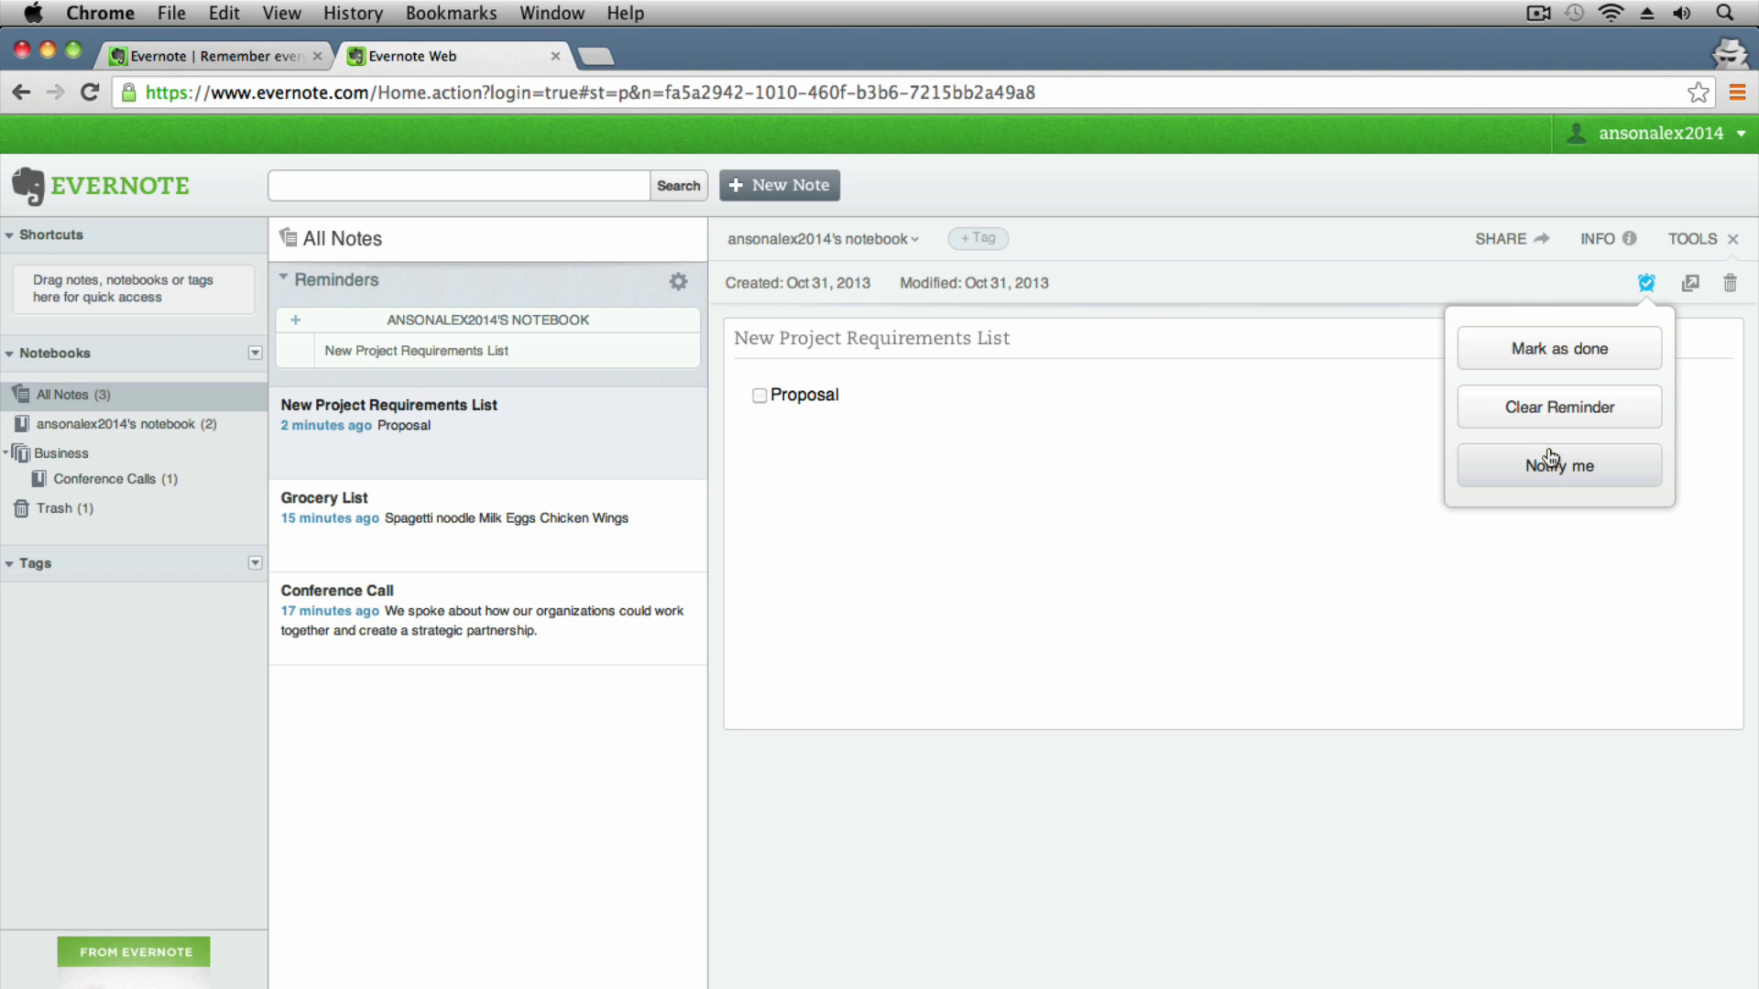
{"action": "left_click", "coordinate": [1554, 417]}
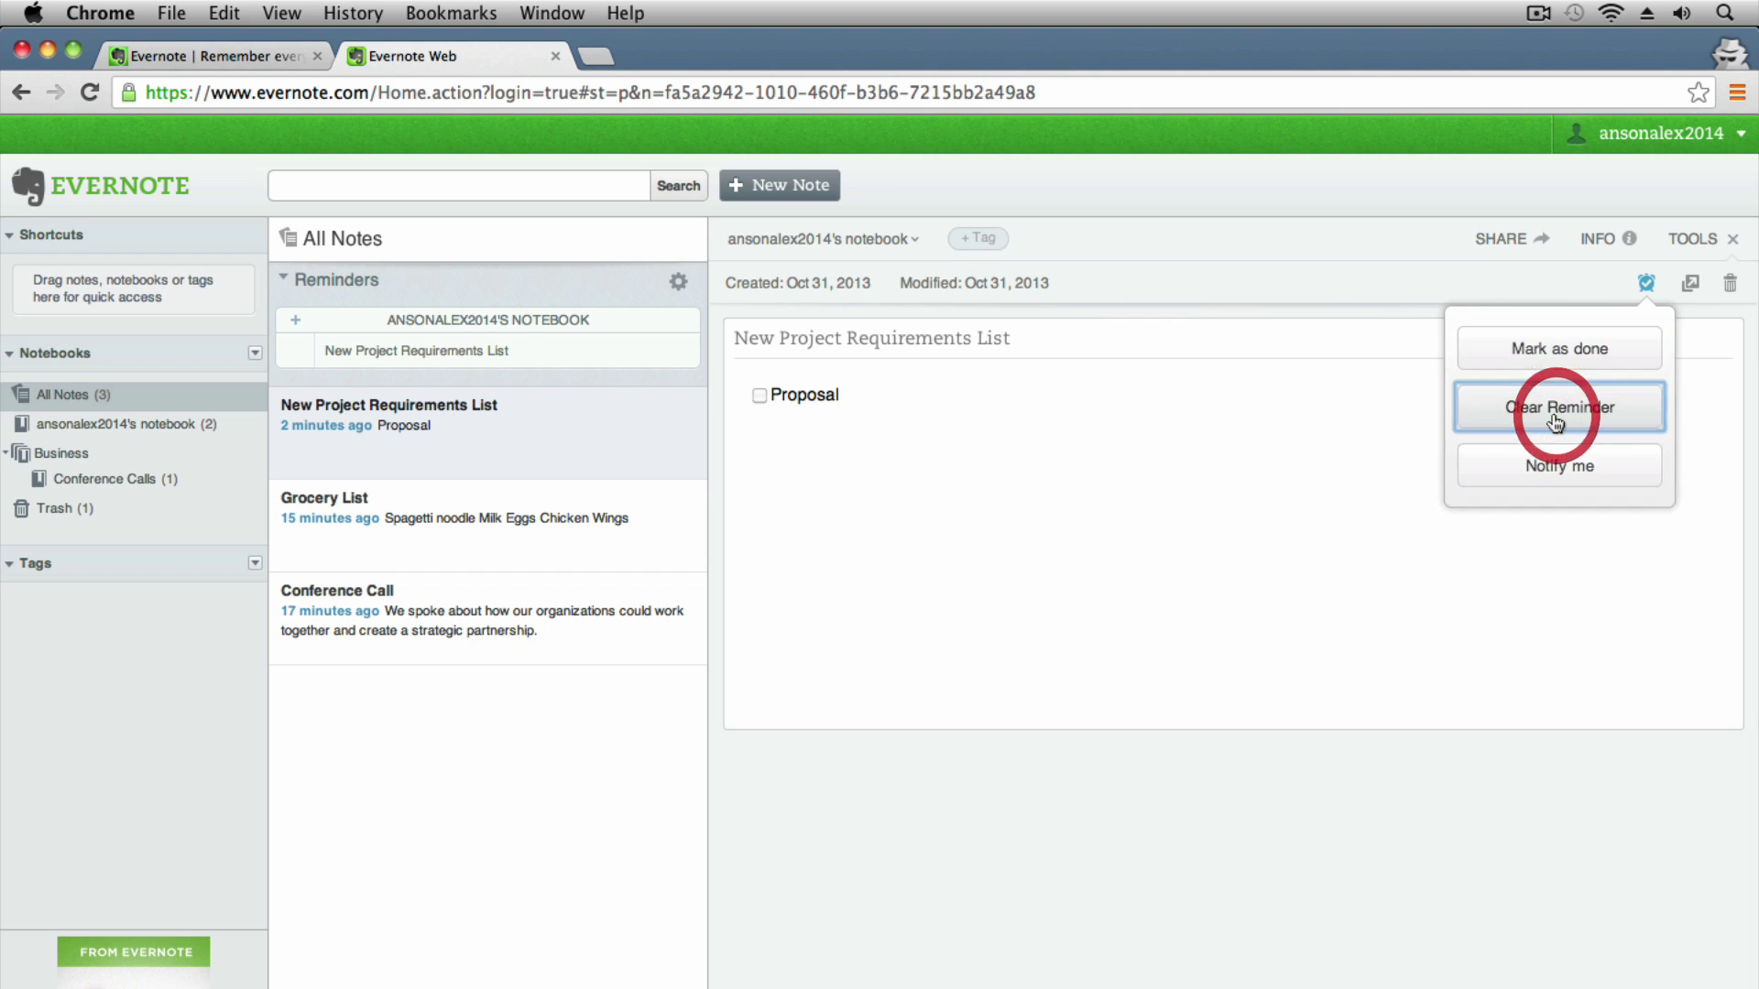
{"action": "left_click", "coordinate": [1646, 284]}
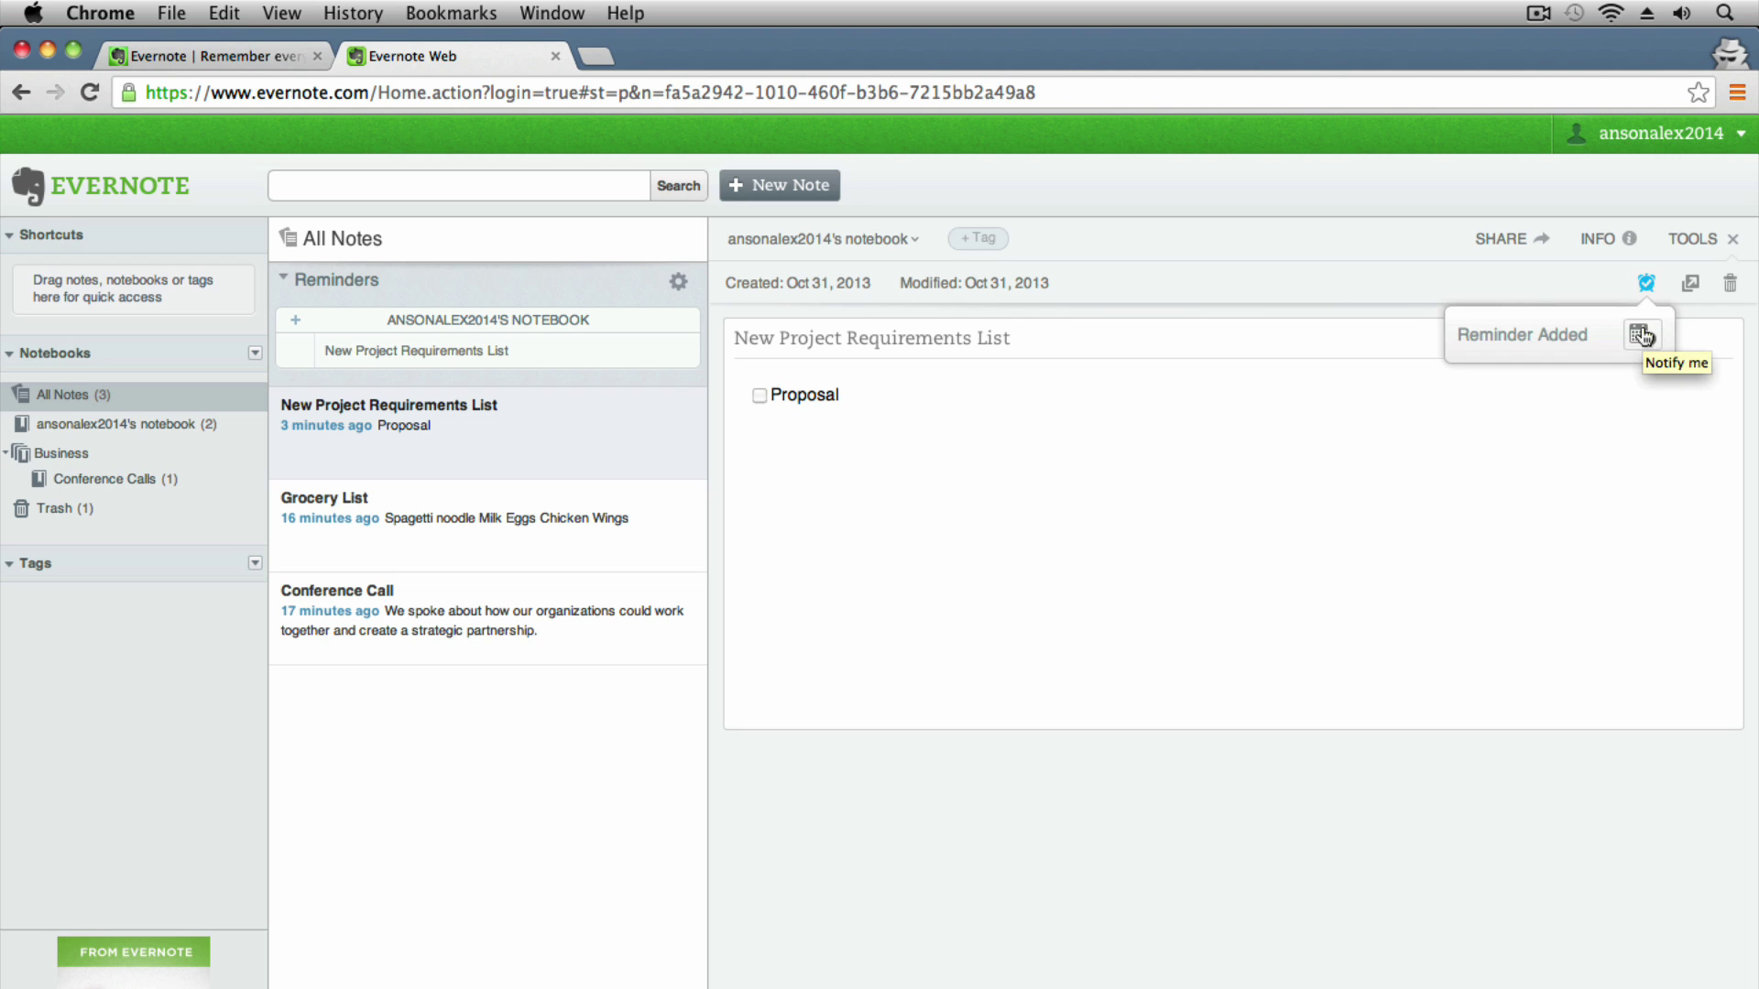
{"action": "left_click", "coordinate": [1641, 335]}
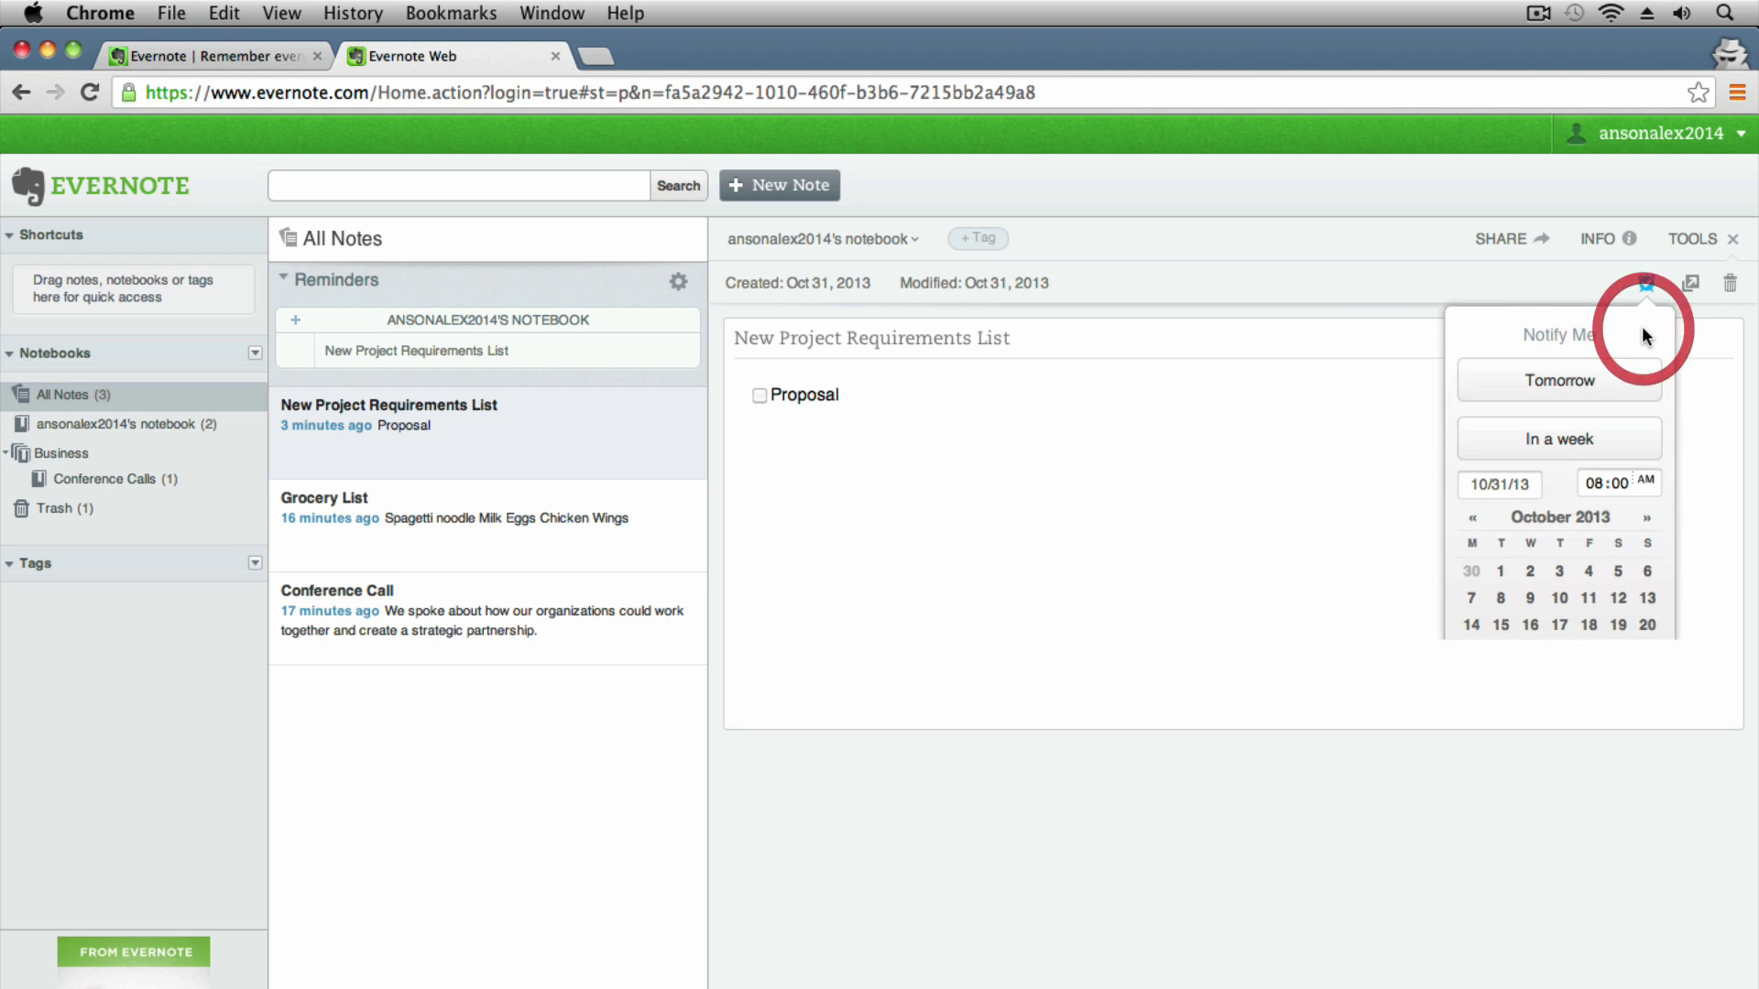
{"action": "left_click", "coordinate": [1589, 392]}
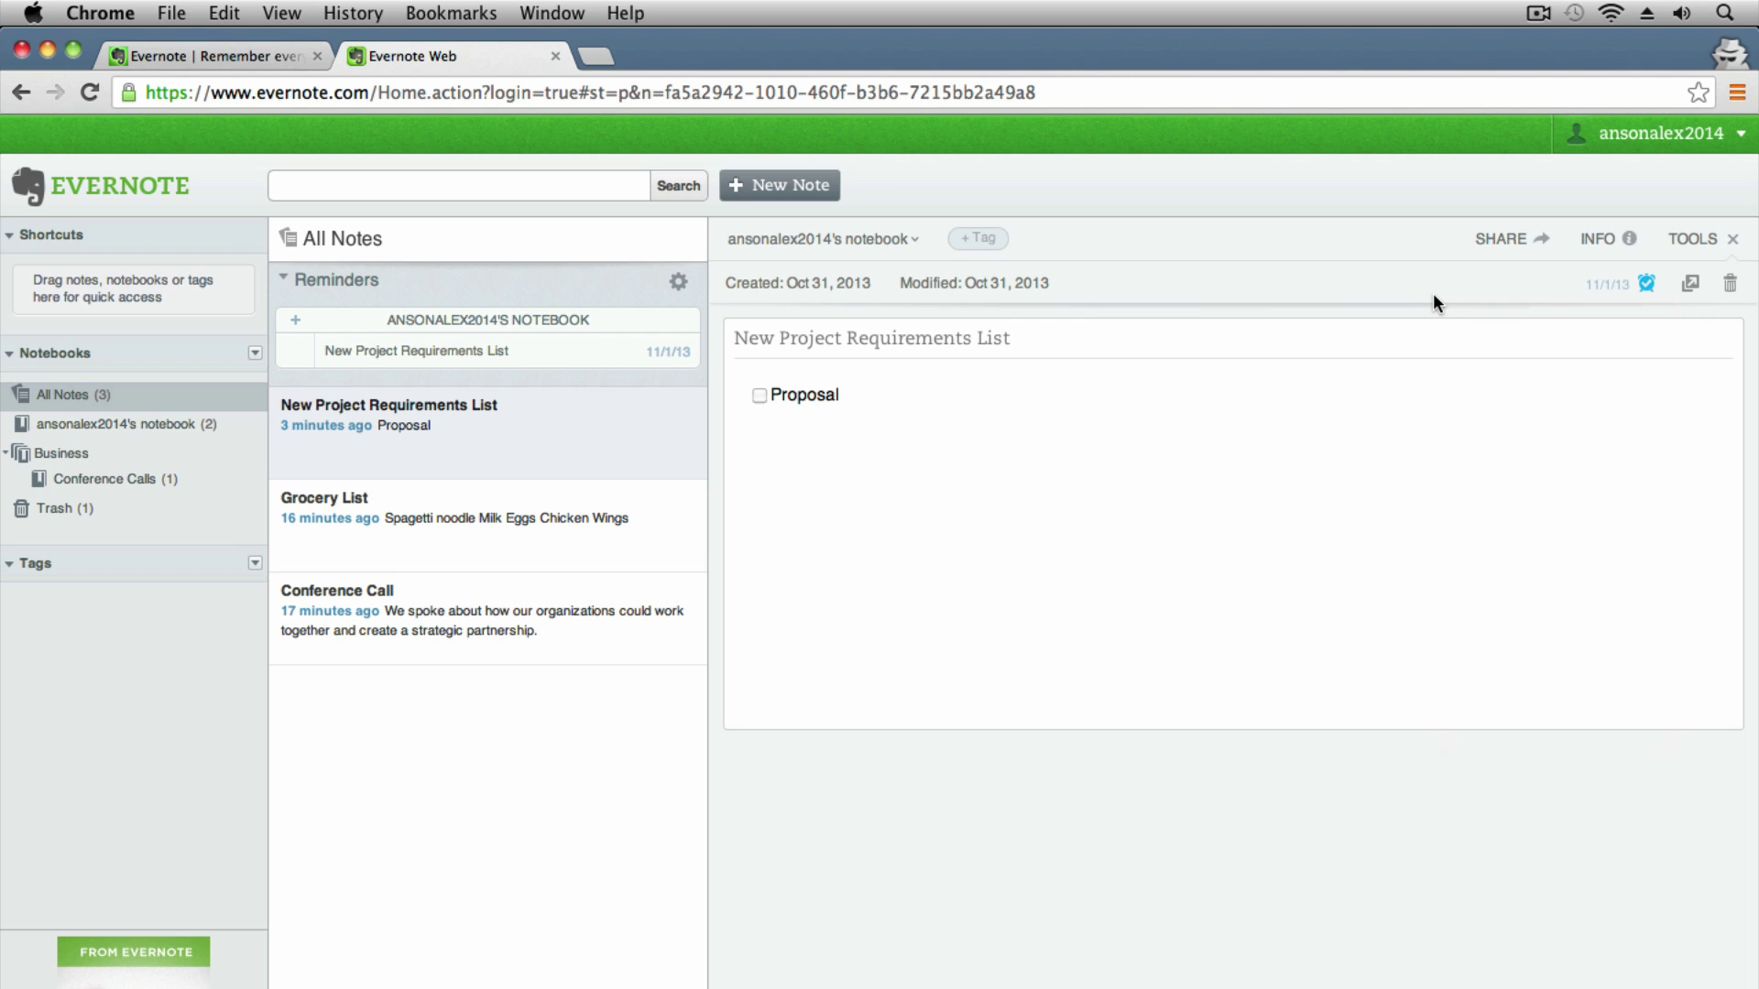
- Start a numbered list below the Proposal item and insert the heading "Materials Needed" above it
{"action": "left_click", "coordinate": [1096, 448]}
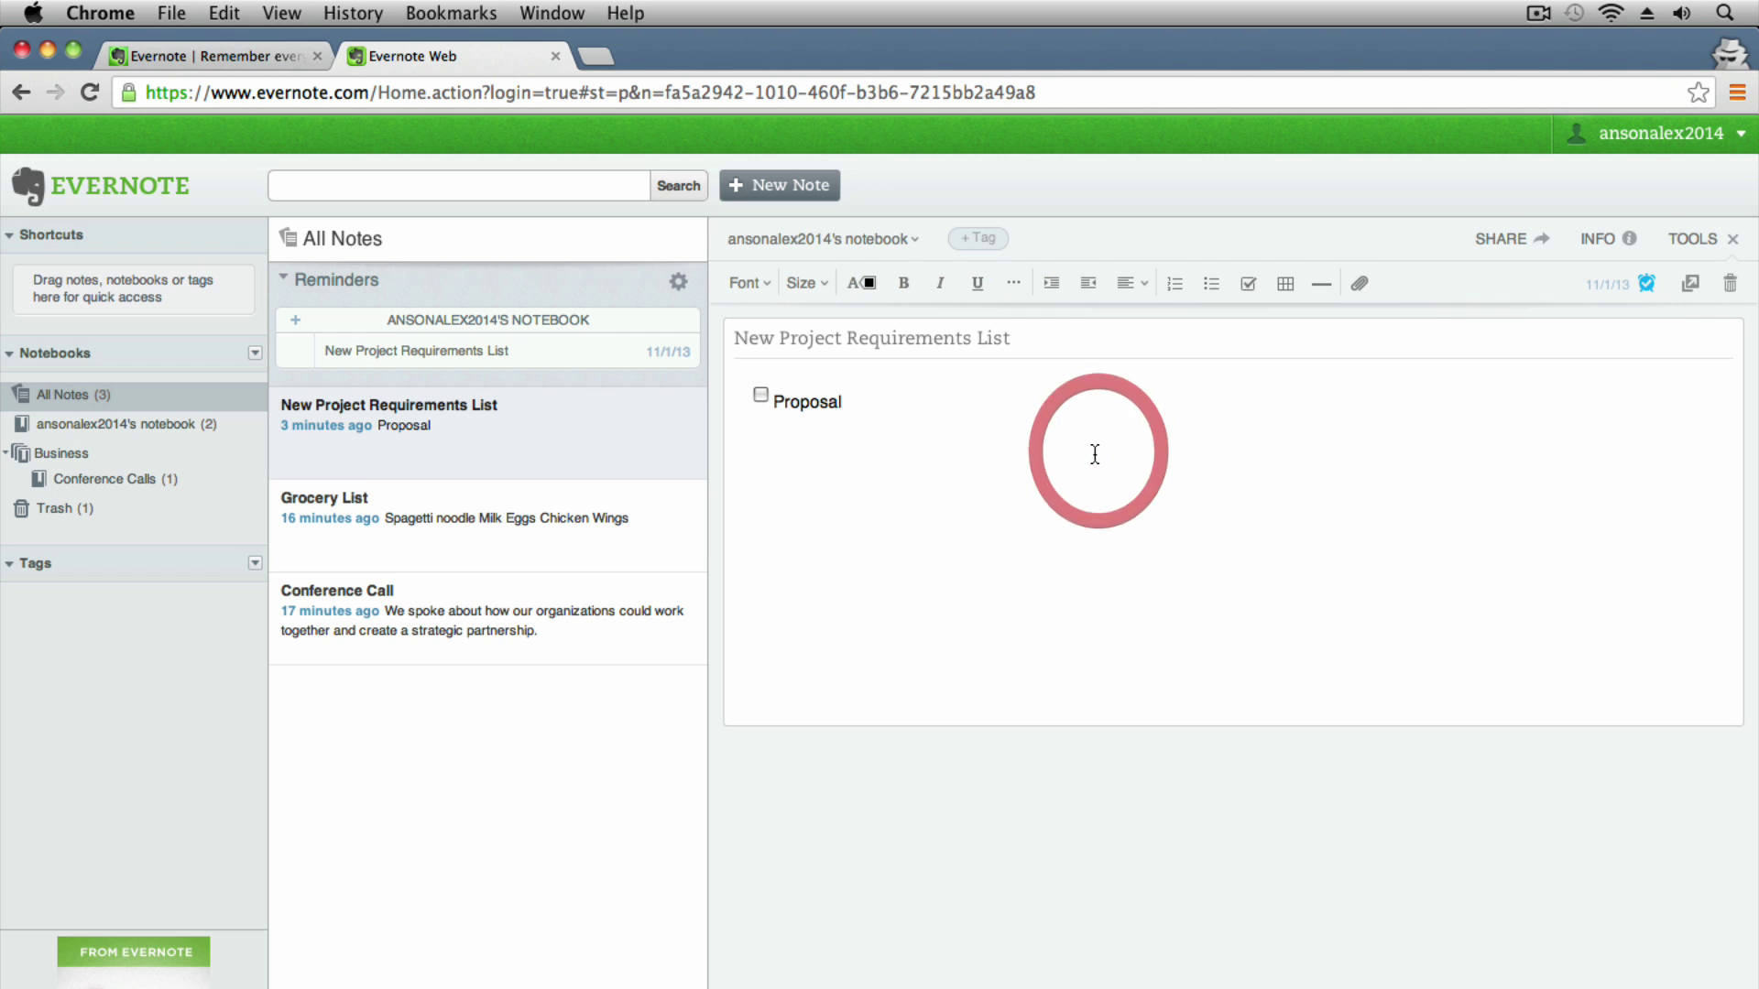
{"action": "left_click", "coordinate": [1007, 426]}
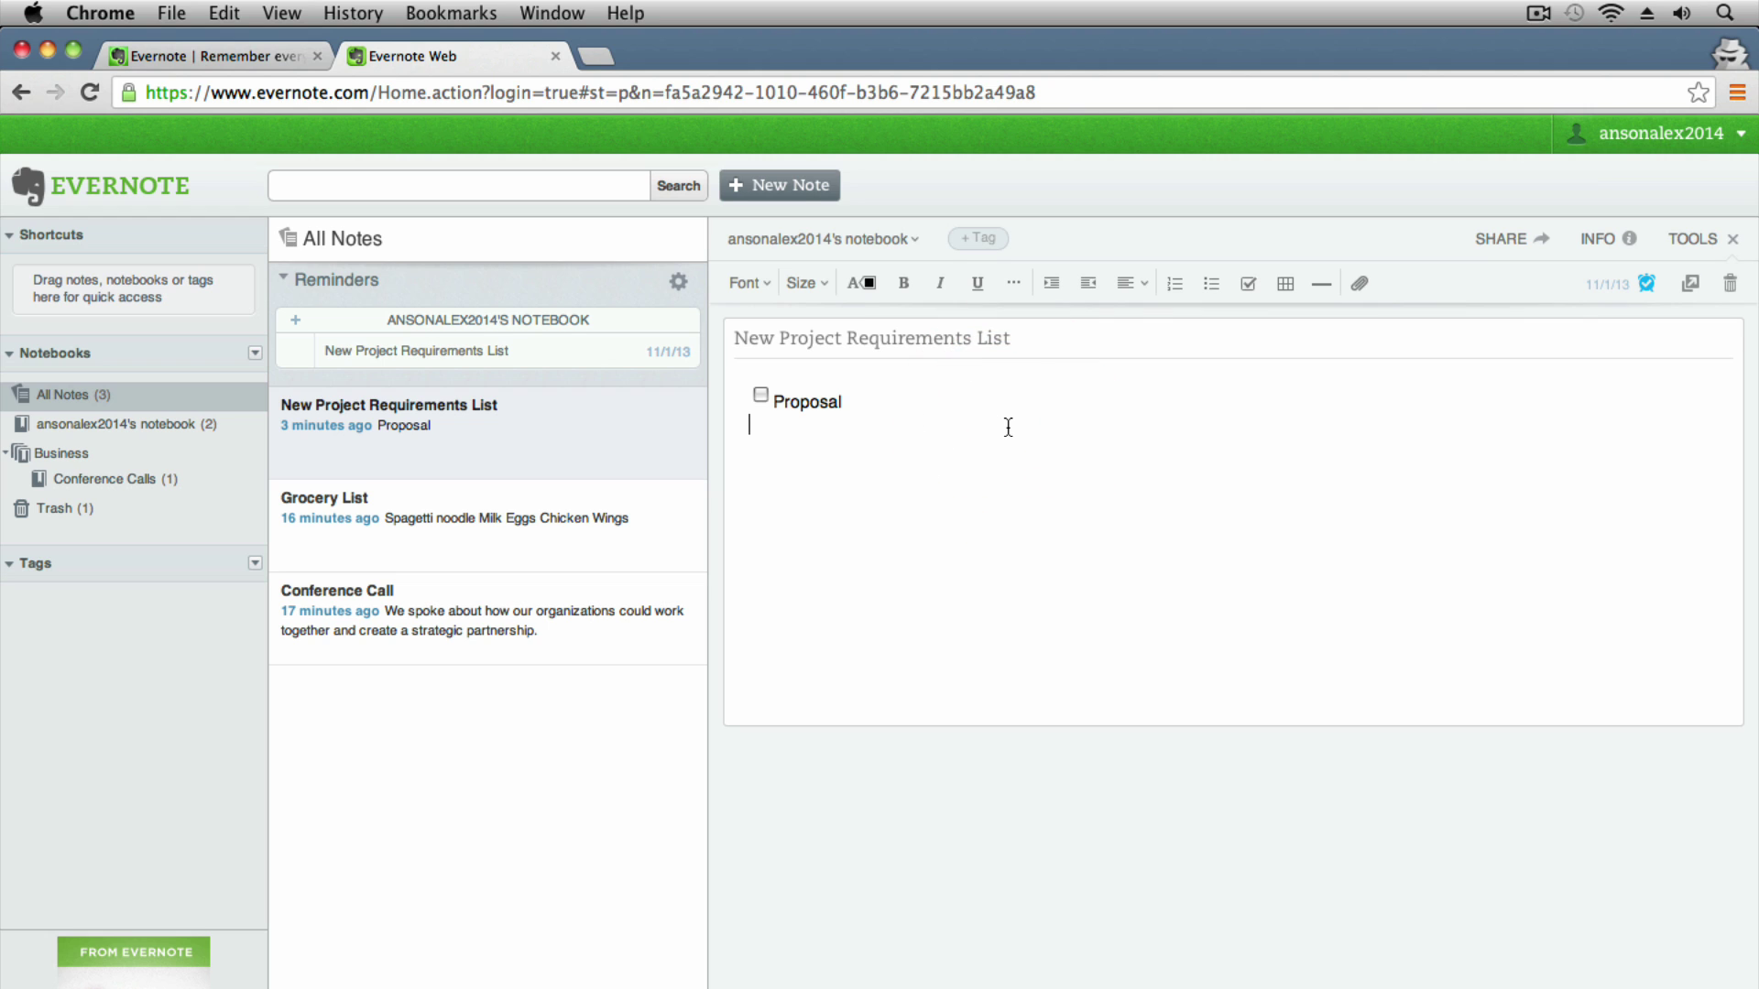
{"action": "left_click", "coordinate": [1176, 285]}
{"action": "left_click_drag", "start_coordinate": [868, 417], "coordinate": [942, 393]}
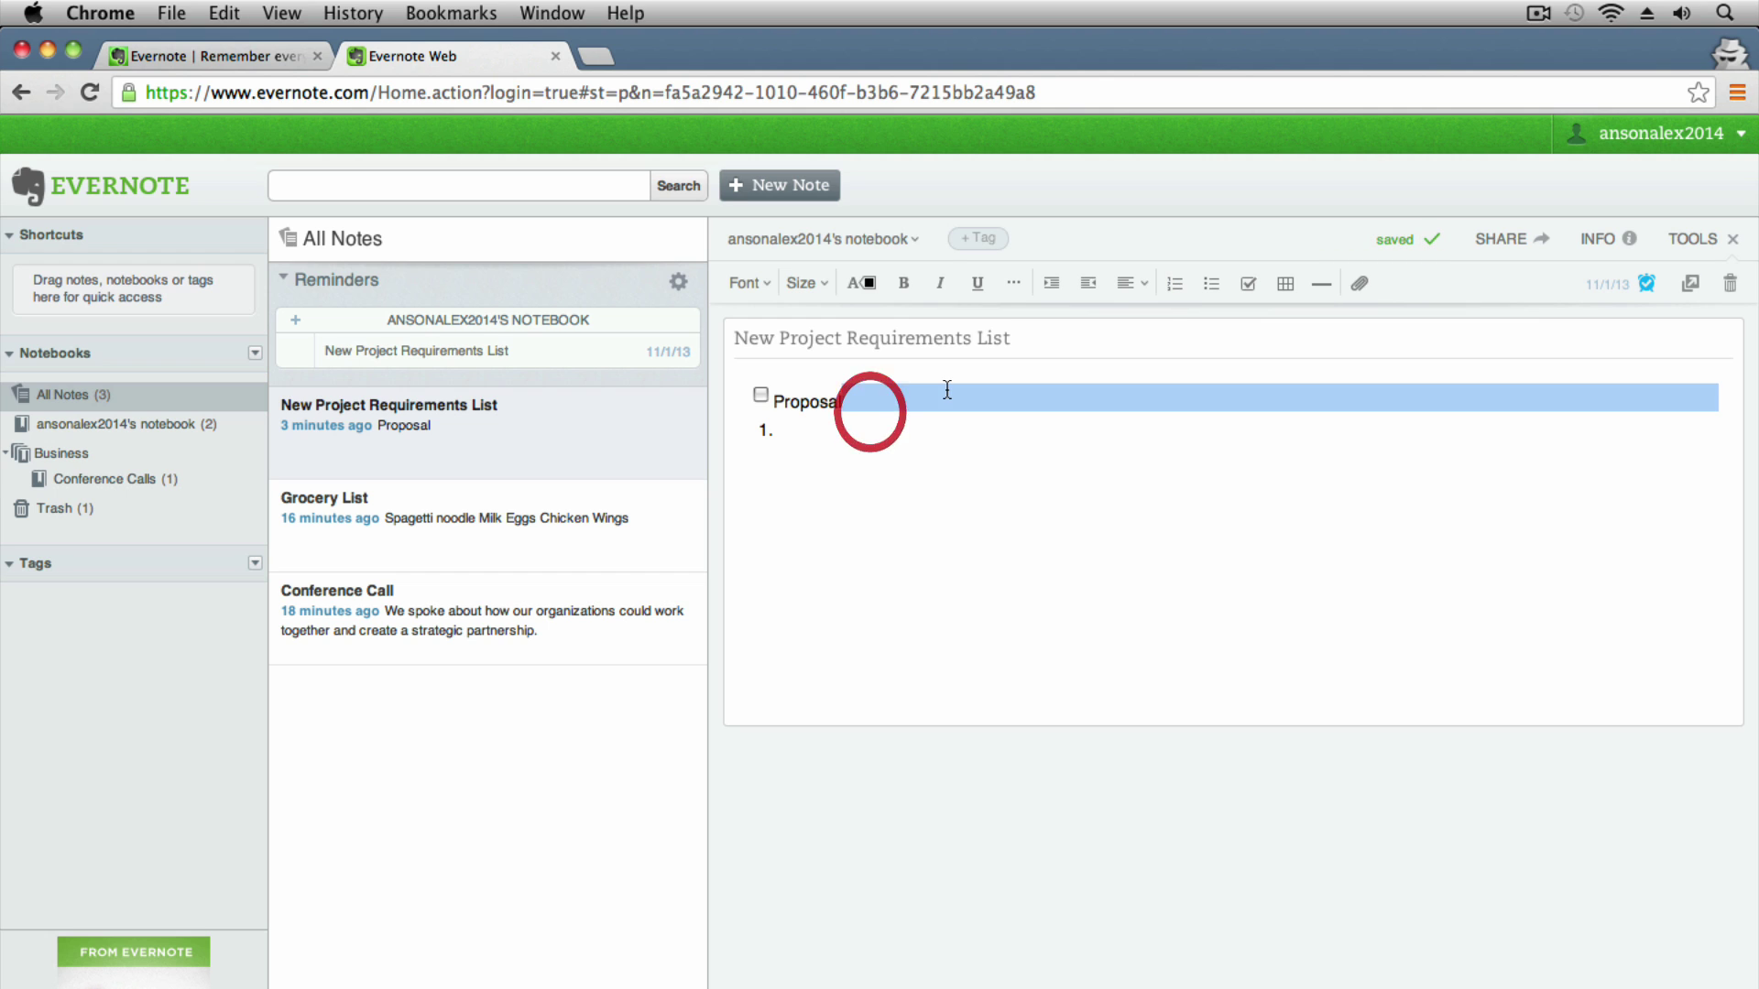
{"action": "left_click", "coordinate": [947, 391]}
{"action": "key", "text": "Return"}
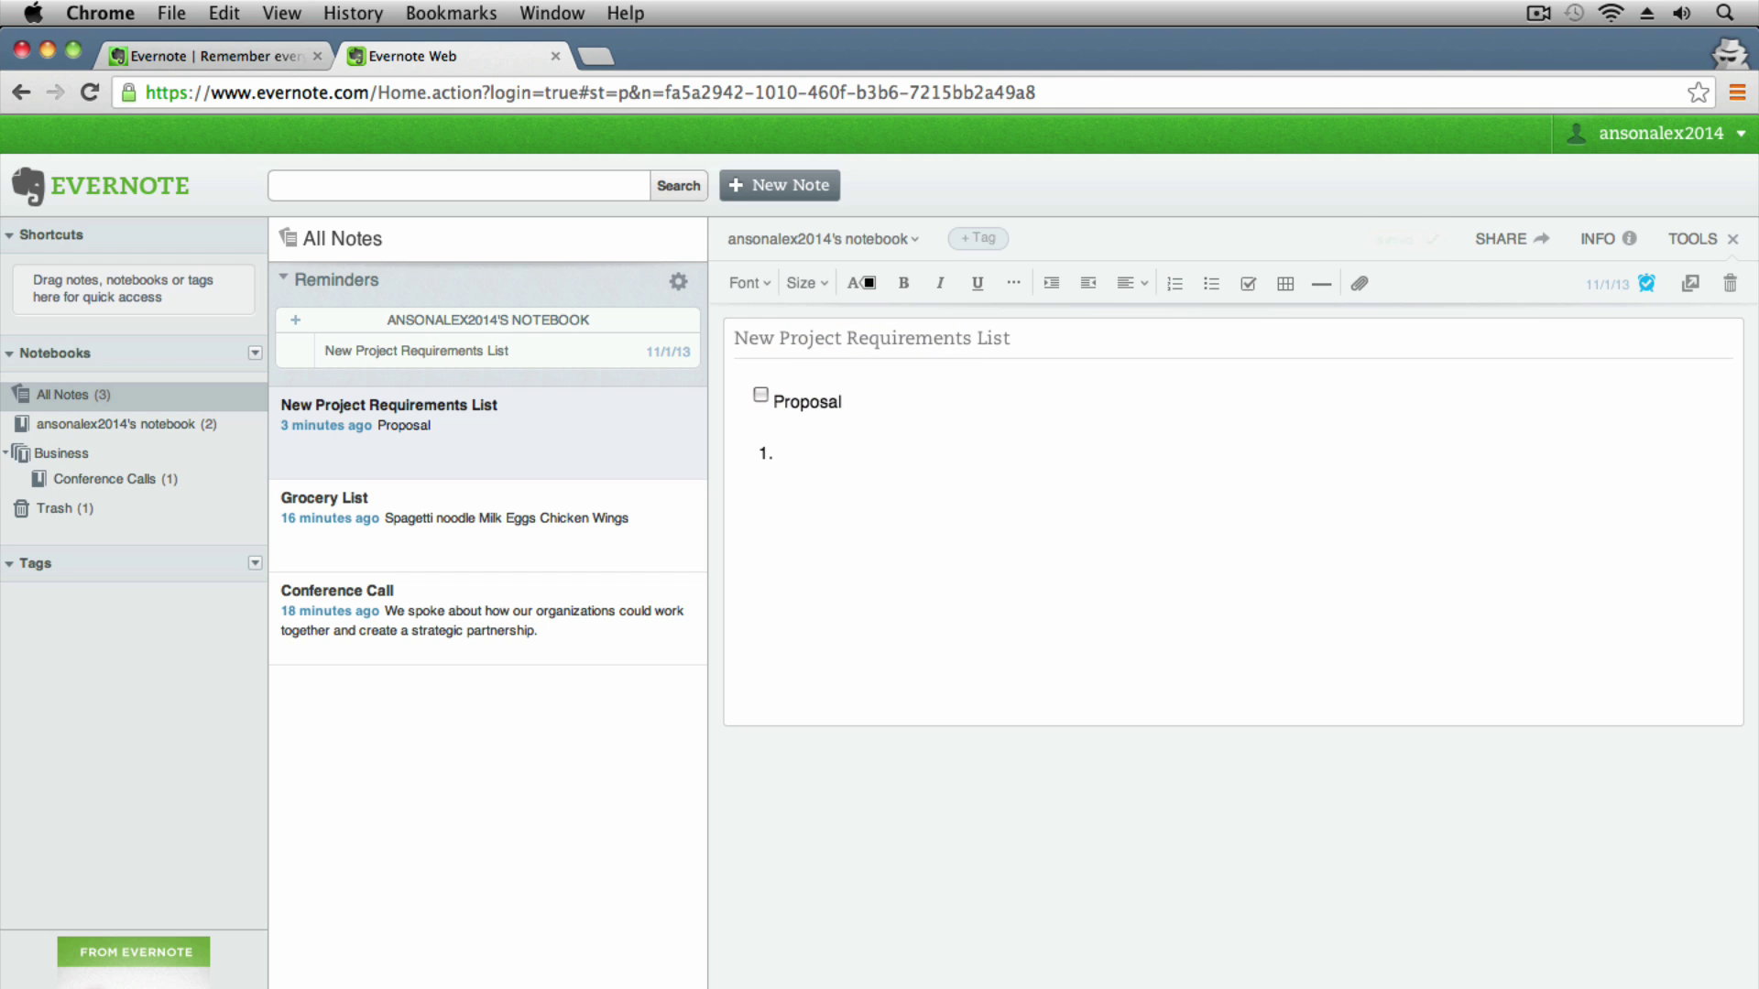
{"action": "type", "text": "Materials Need"}
- Enter "License" and "Employees" as the first two items of the numbered list
{"action": "type", "text": "License"}
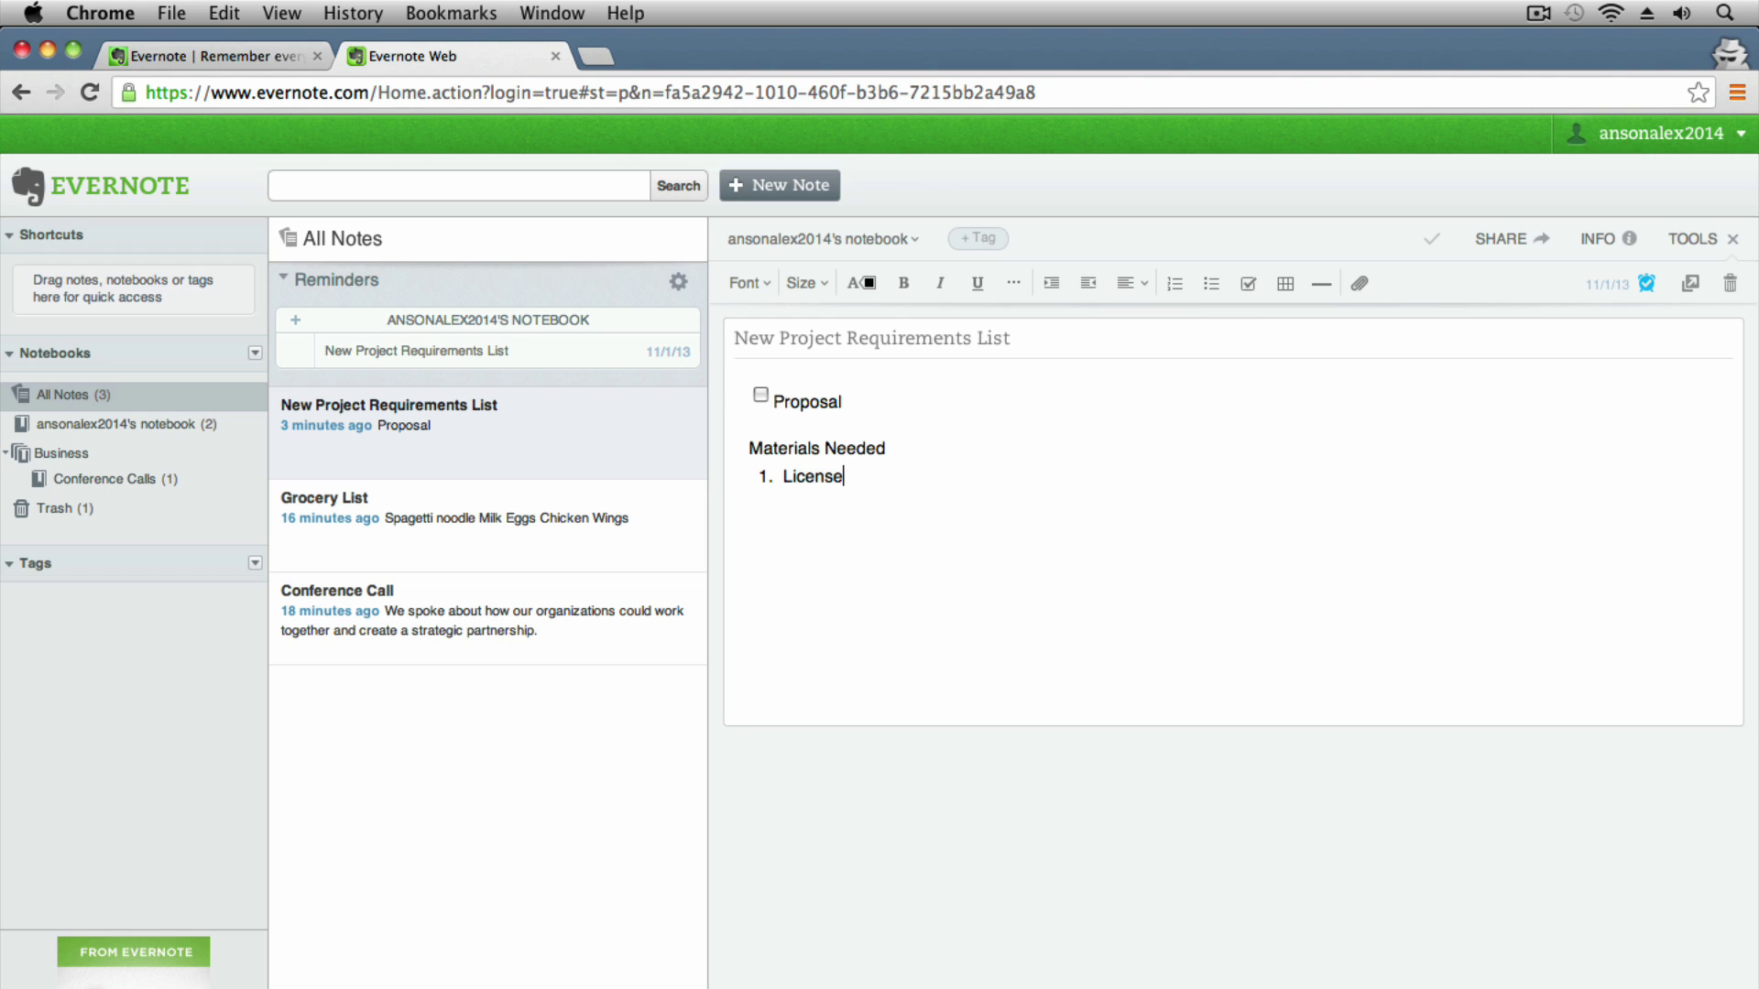
{"action": "key", "text": "Return"}
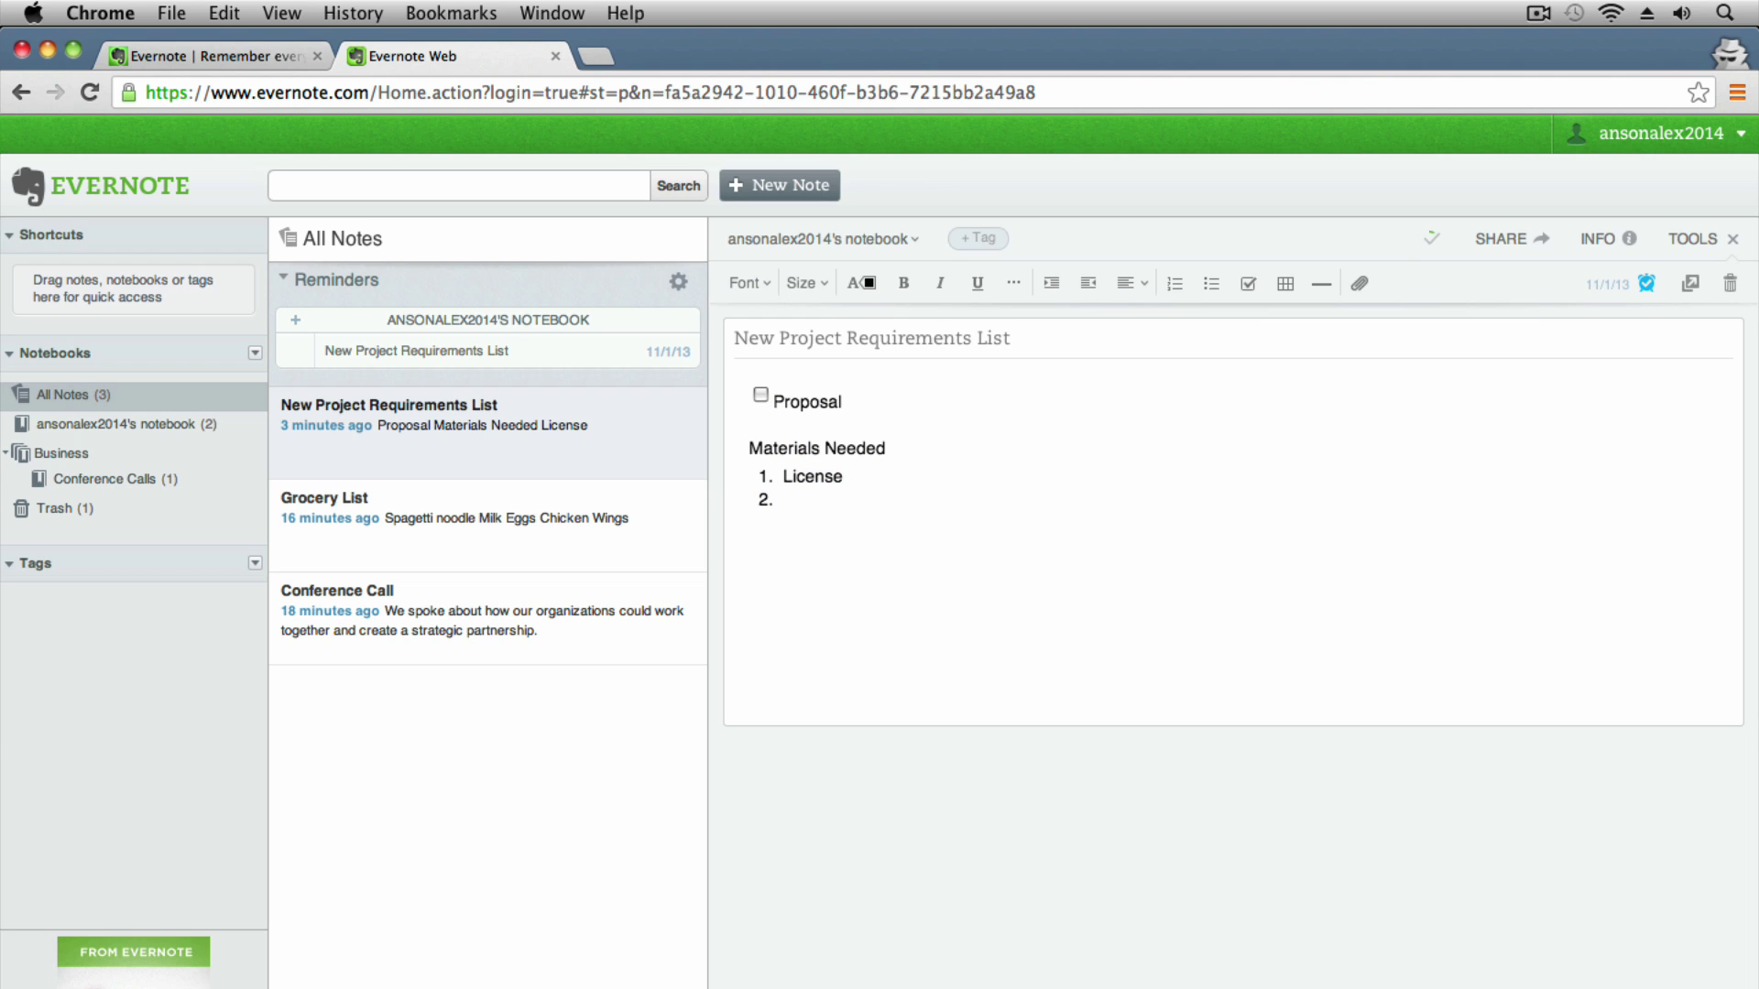
{"action": "type", "text": "Employees"}
{"action": "key", "text": "Return"}
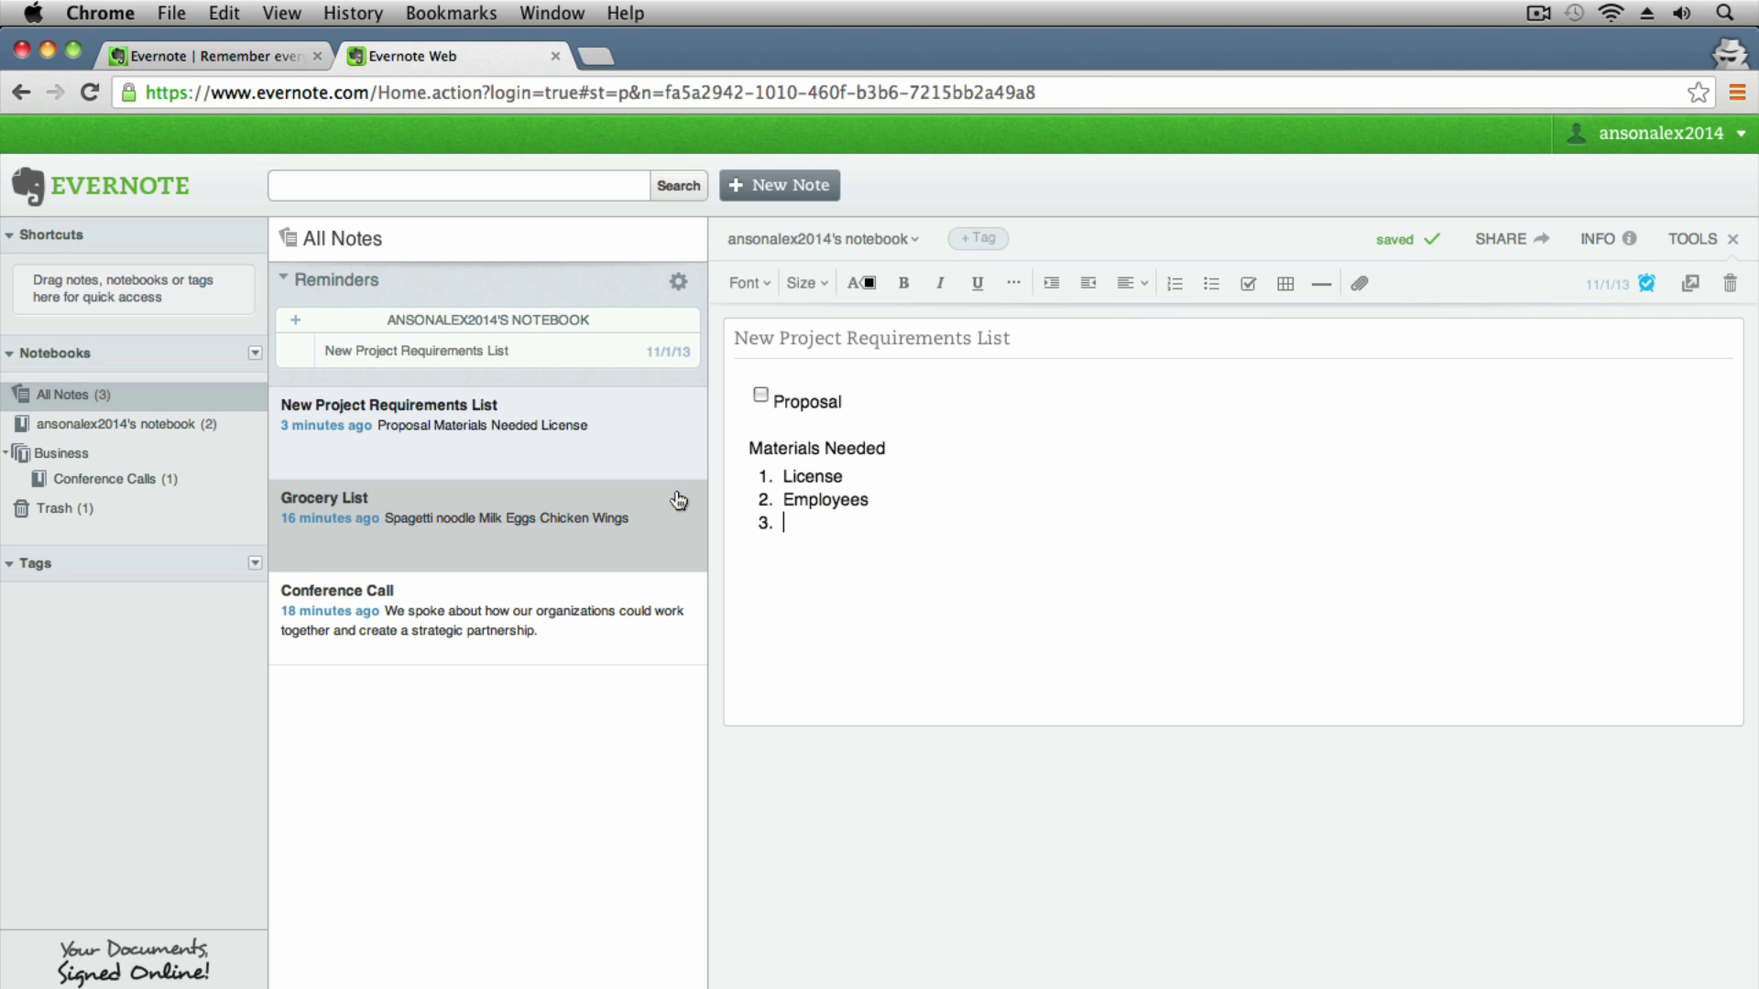
- Change the list heading to "Materials / Capital Needed"
{"action": "double_click", "coordinate": [774, 446]}
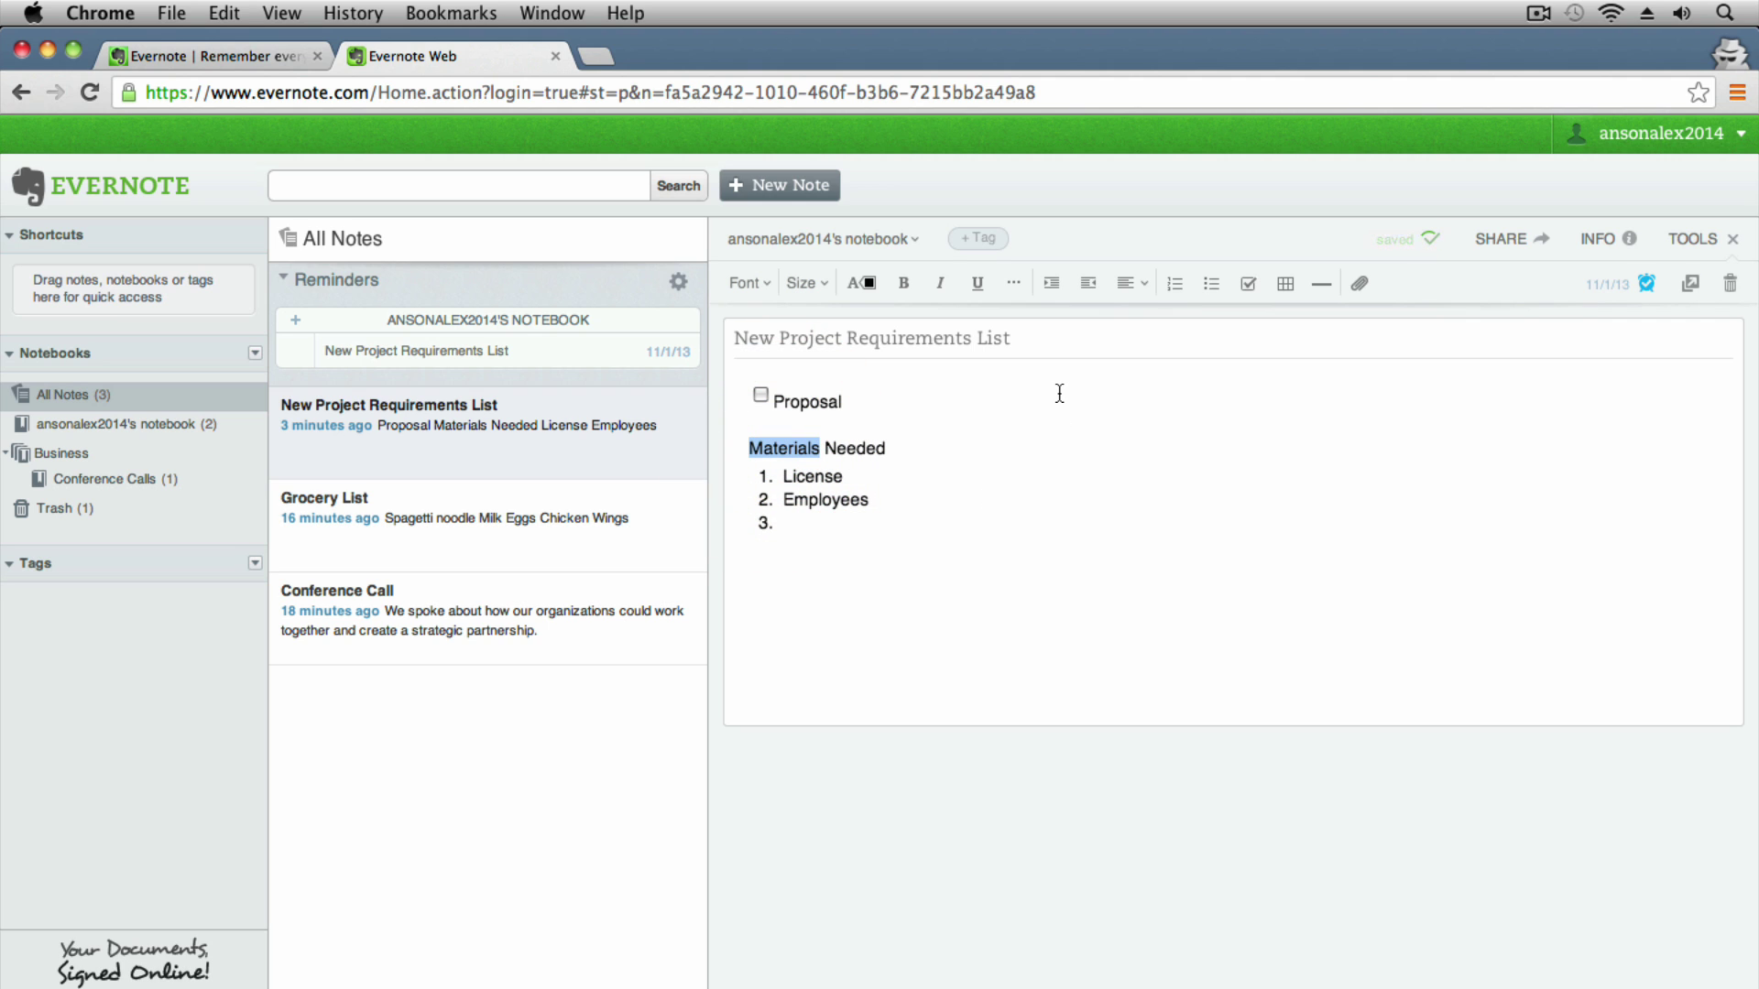
{"action": "key", "text": "Right"}
{"action": "type", "text": "/ Capi"}
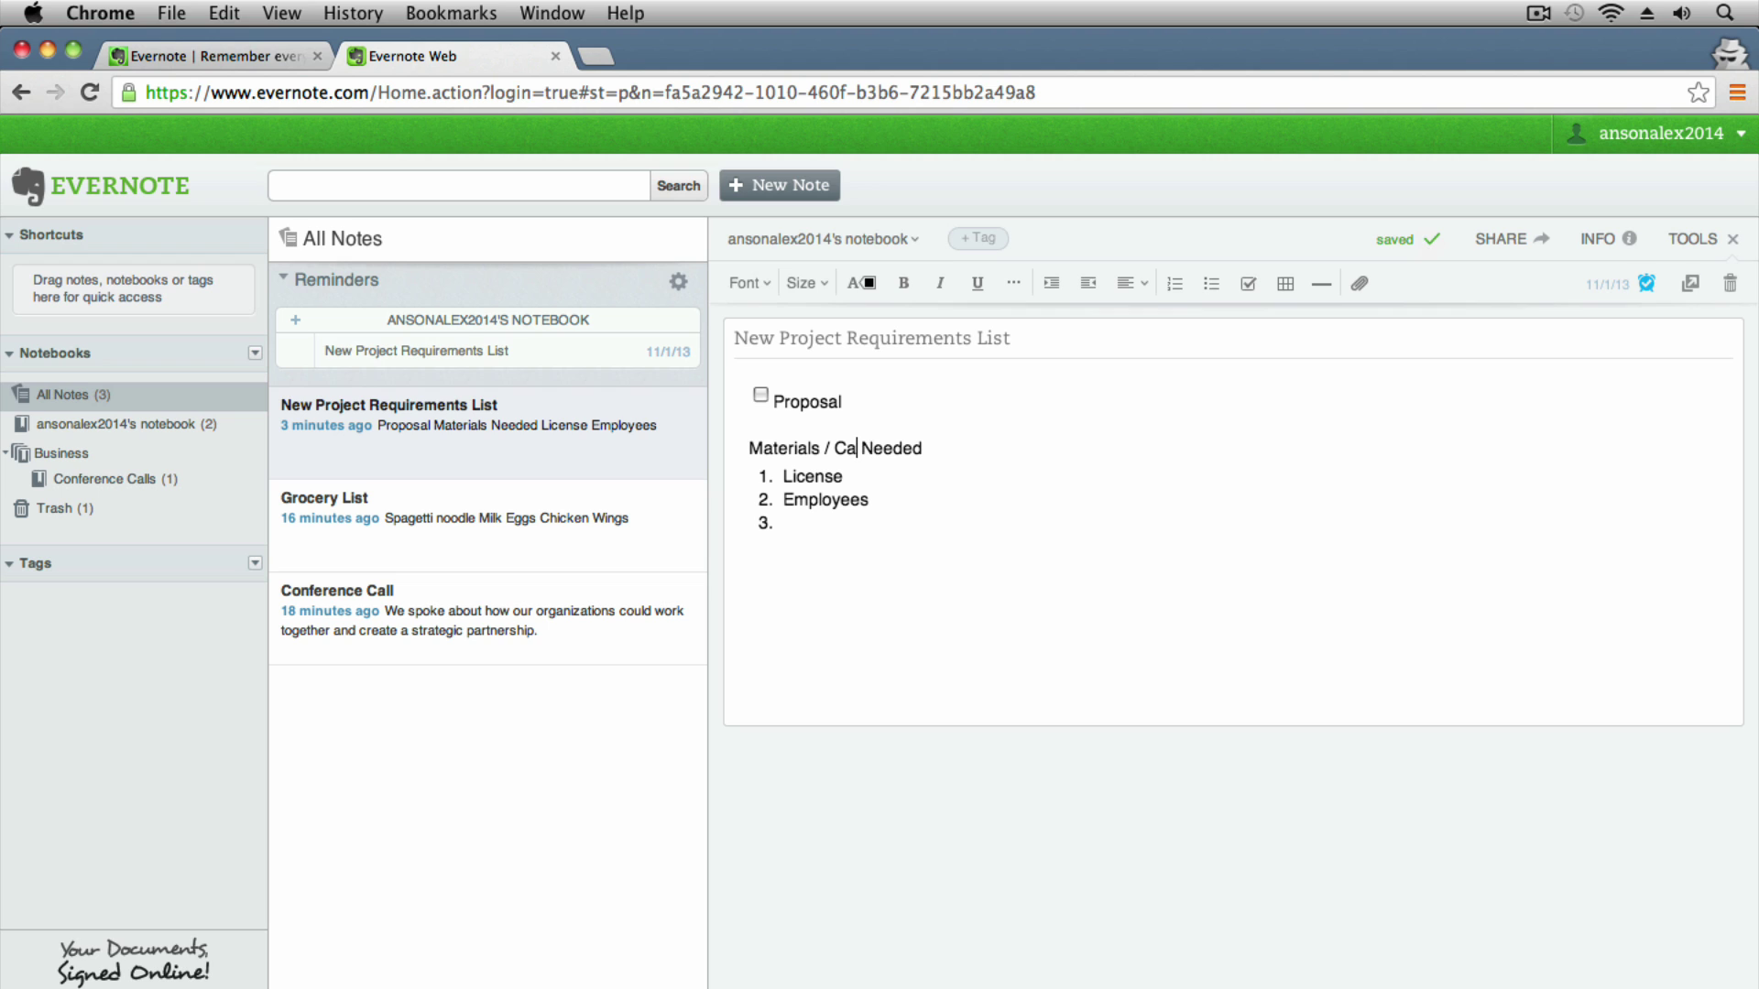
{"action": "type", "text": "tal"}
- Enter "$10,000" as the third item of the numbered list
{"action": "left_click", "coordinate": [943, 506]}
{"action": "left_click", "coordinate": [949, 519]}
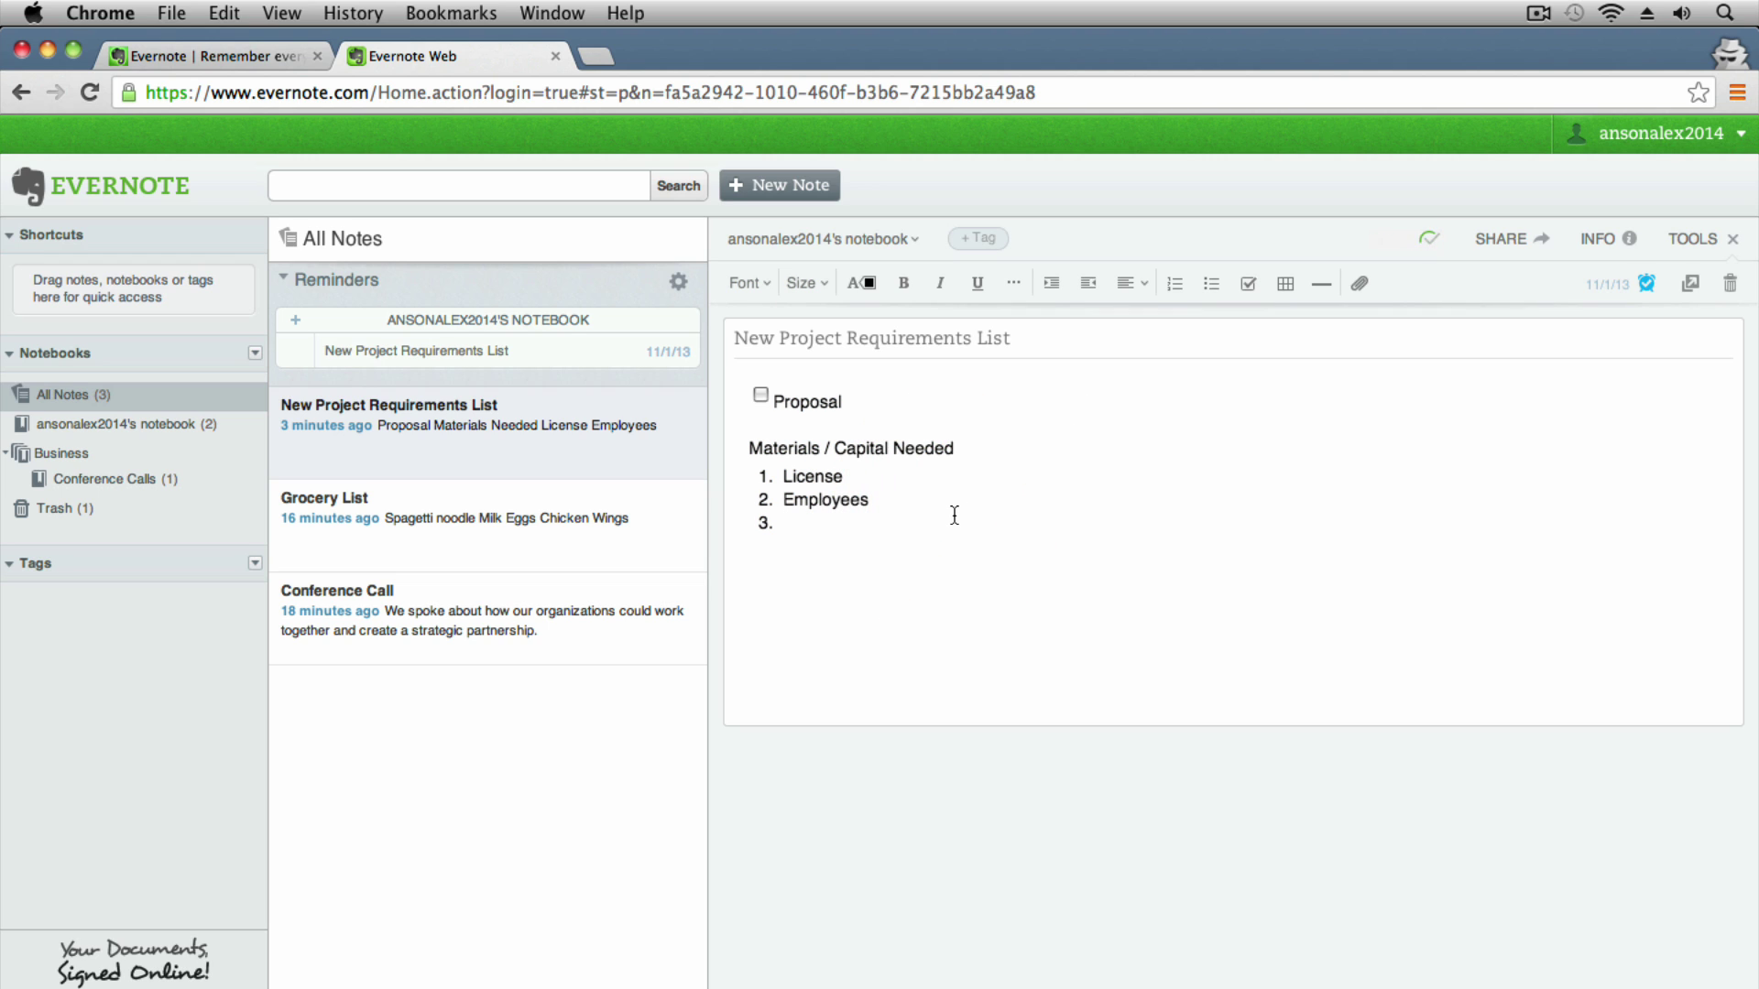
{"action": "type", "text": "$10,000"}
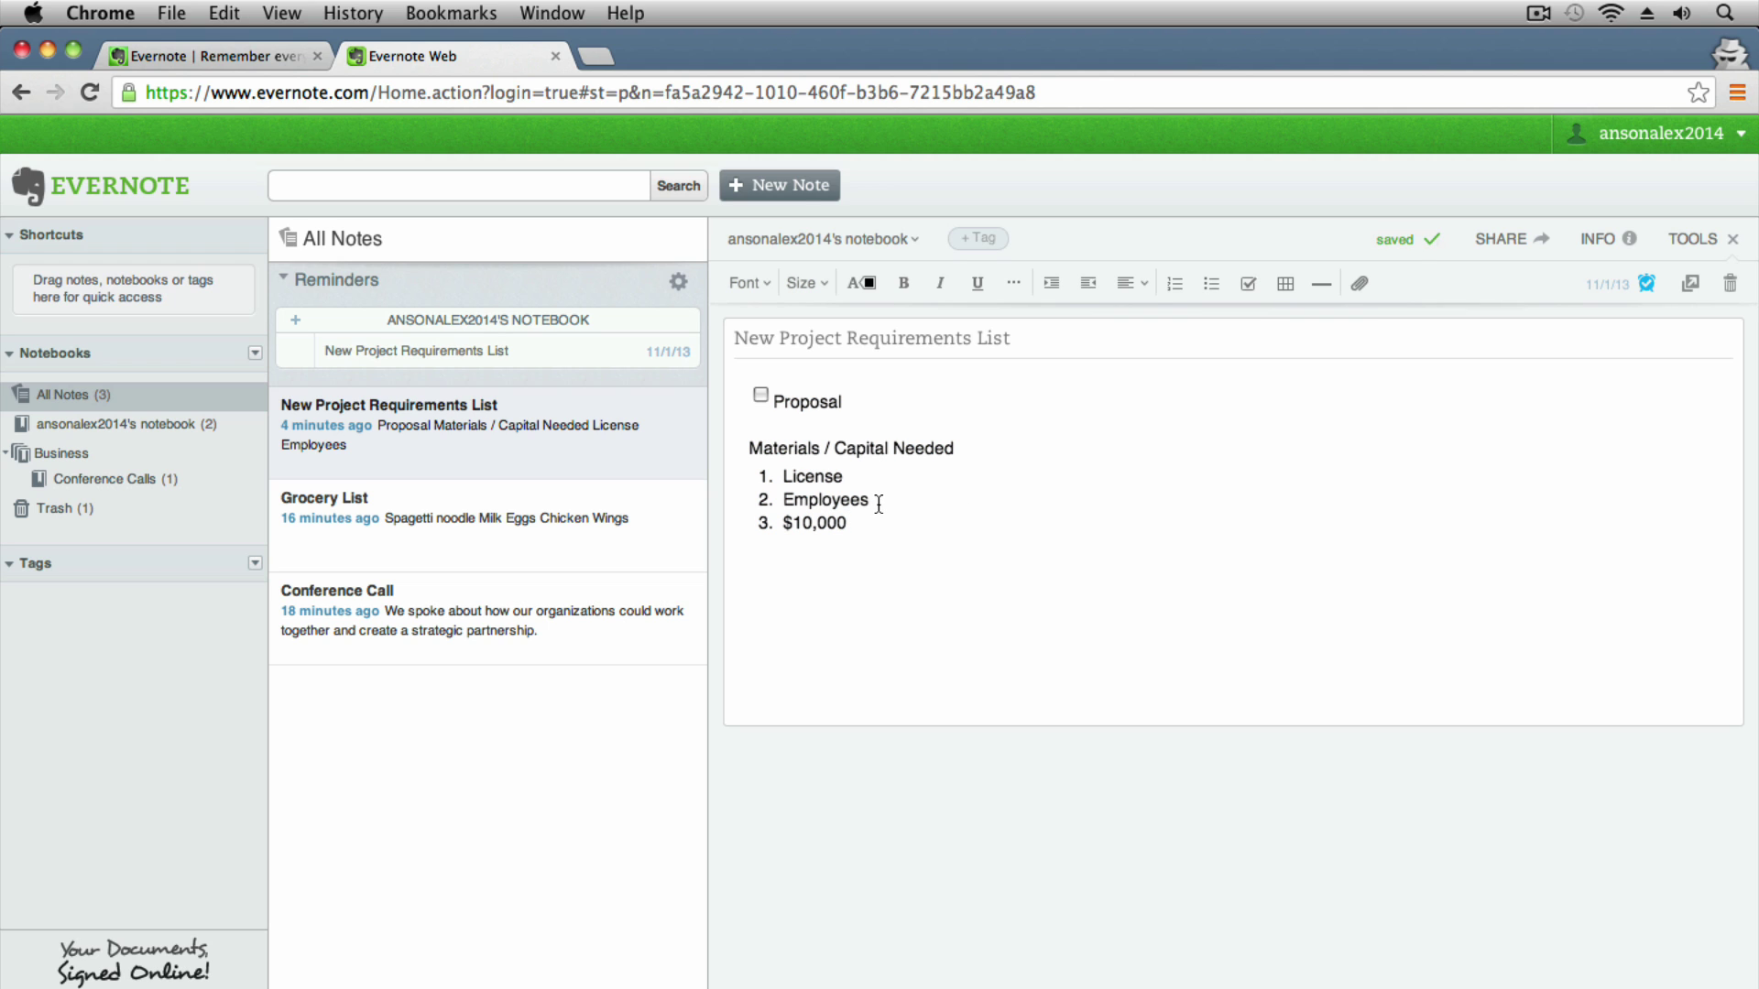
- Attach evernote-how-to.jpg from the Desktop folder to the note, below the numbered list
{"action": "left_click", "coordinate": [920, 530]}
{"action": "key", "text": "Return"}
{"action": "key", "text": "Return"}
{"action": "left_click", "coordinate": [1359, 286]}
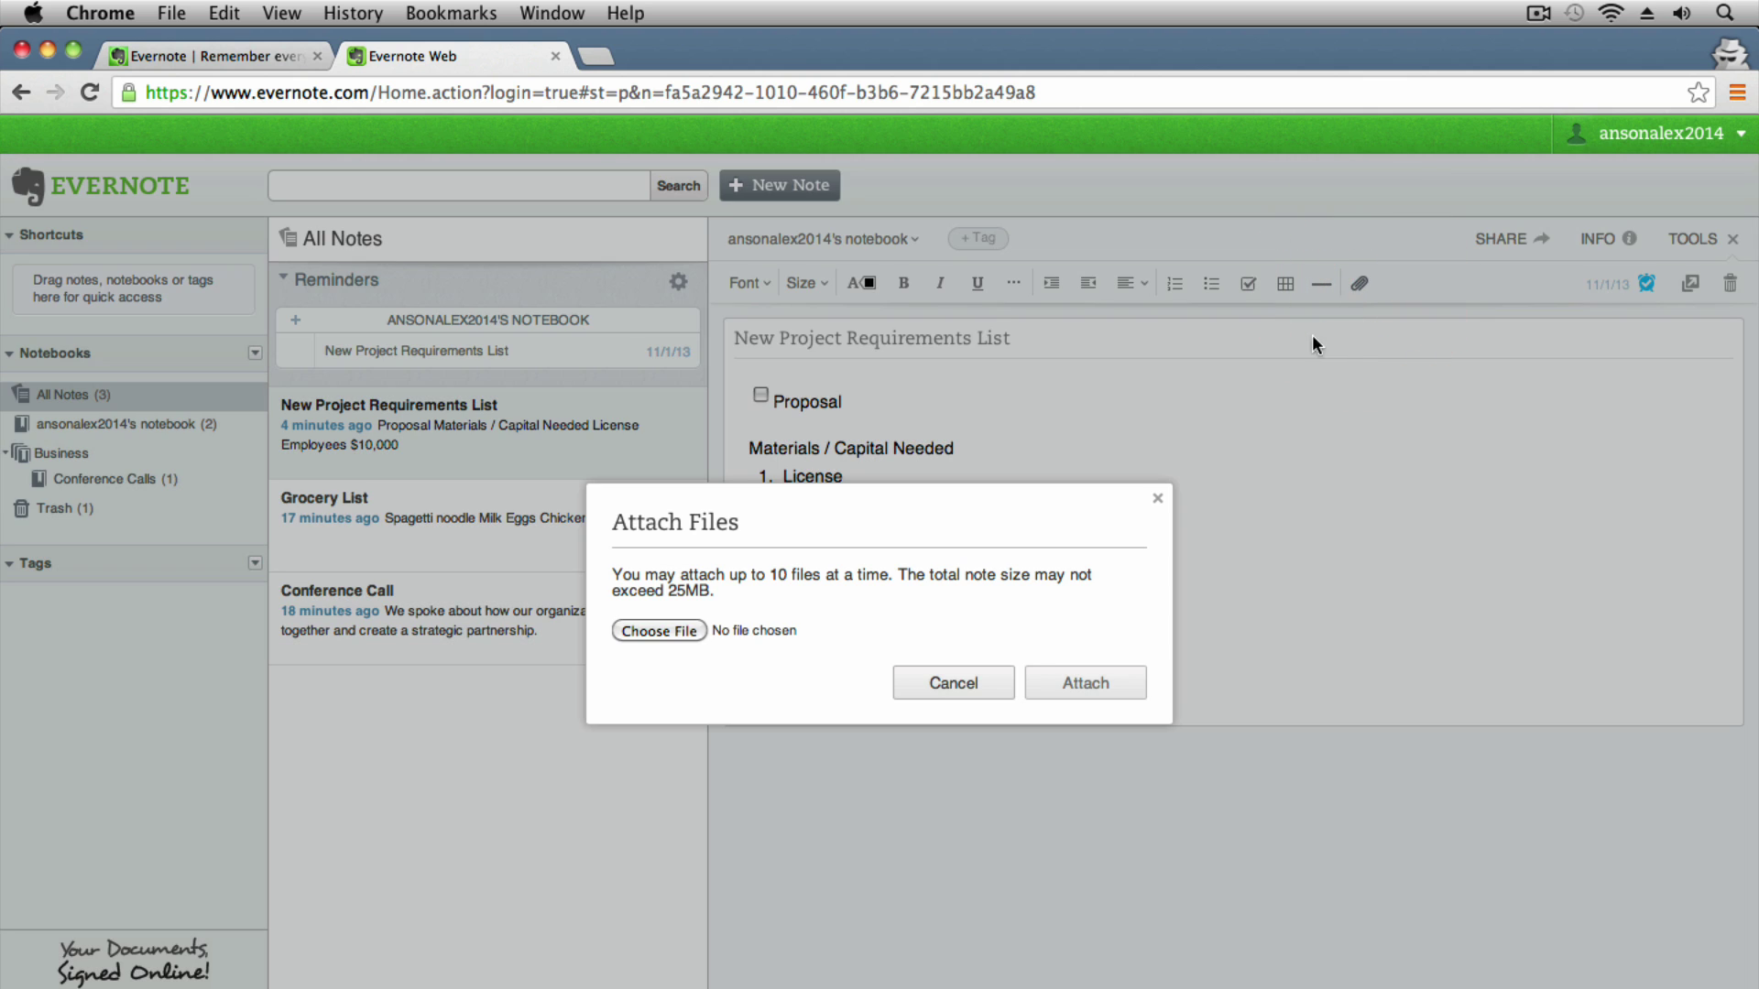
{"action": "left_click", "coordinate": [669, 630]}
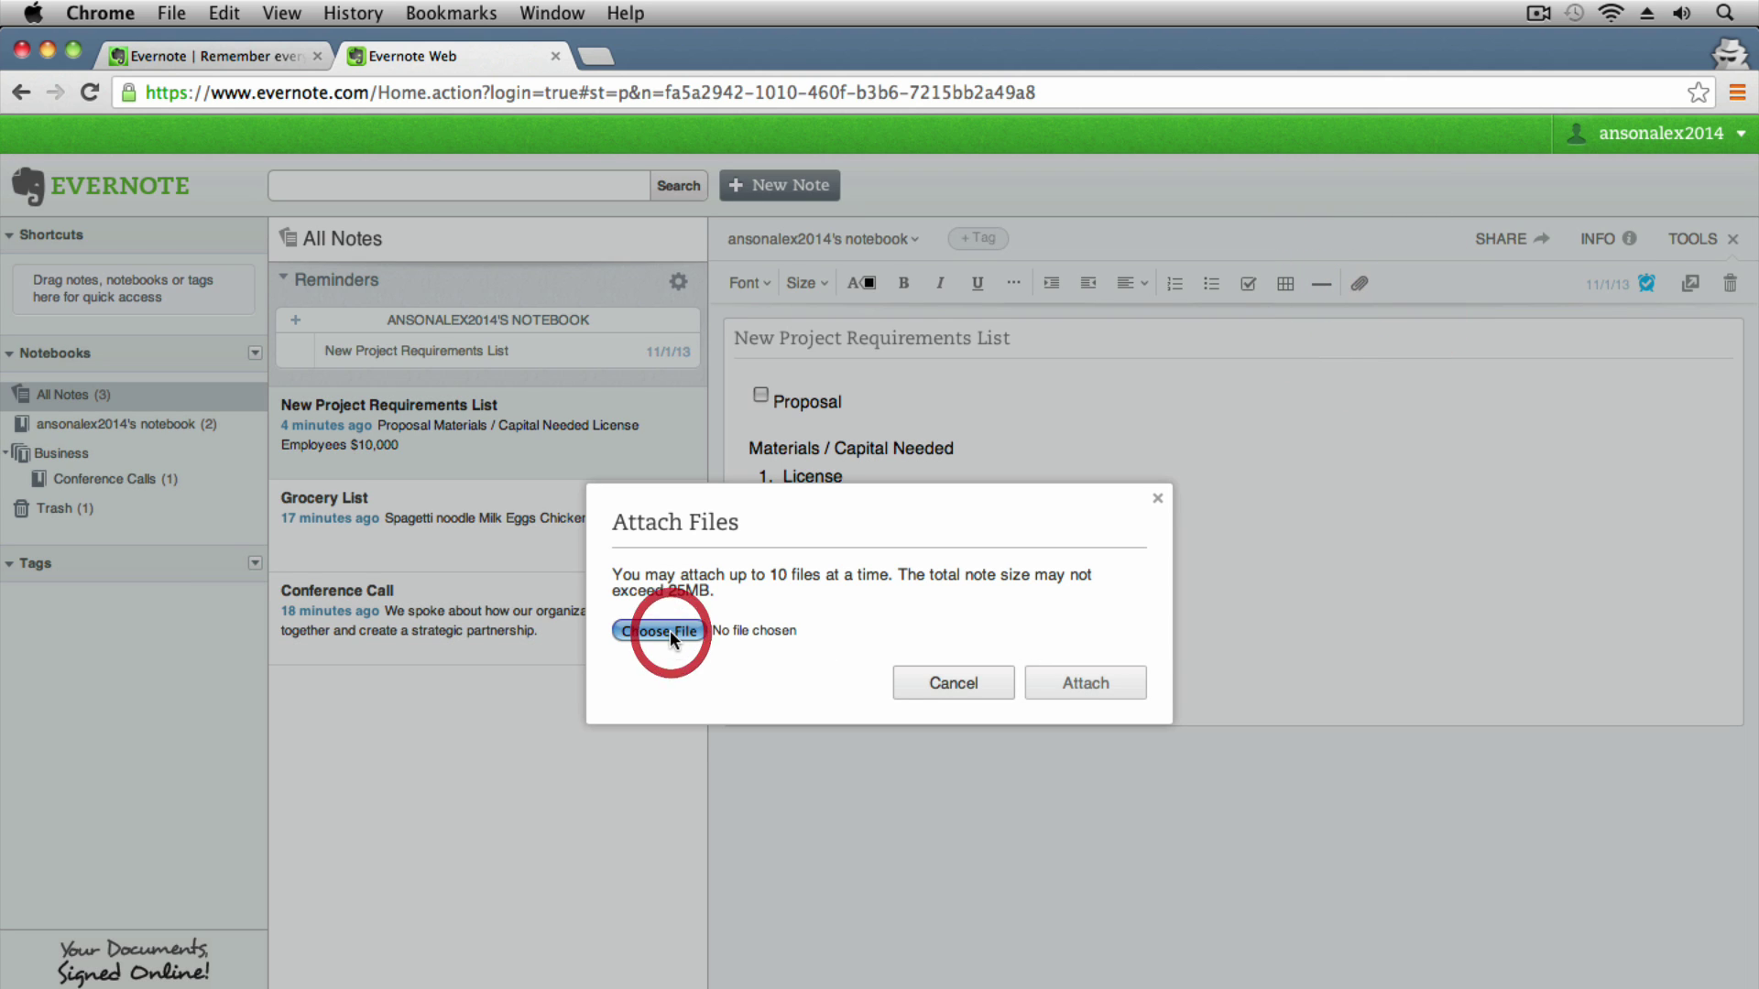
{"action": "left_click", "coordinate": [389, 281]}
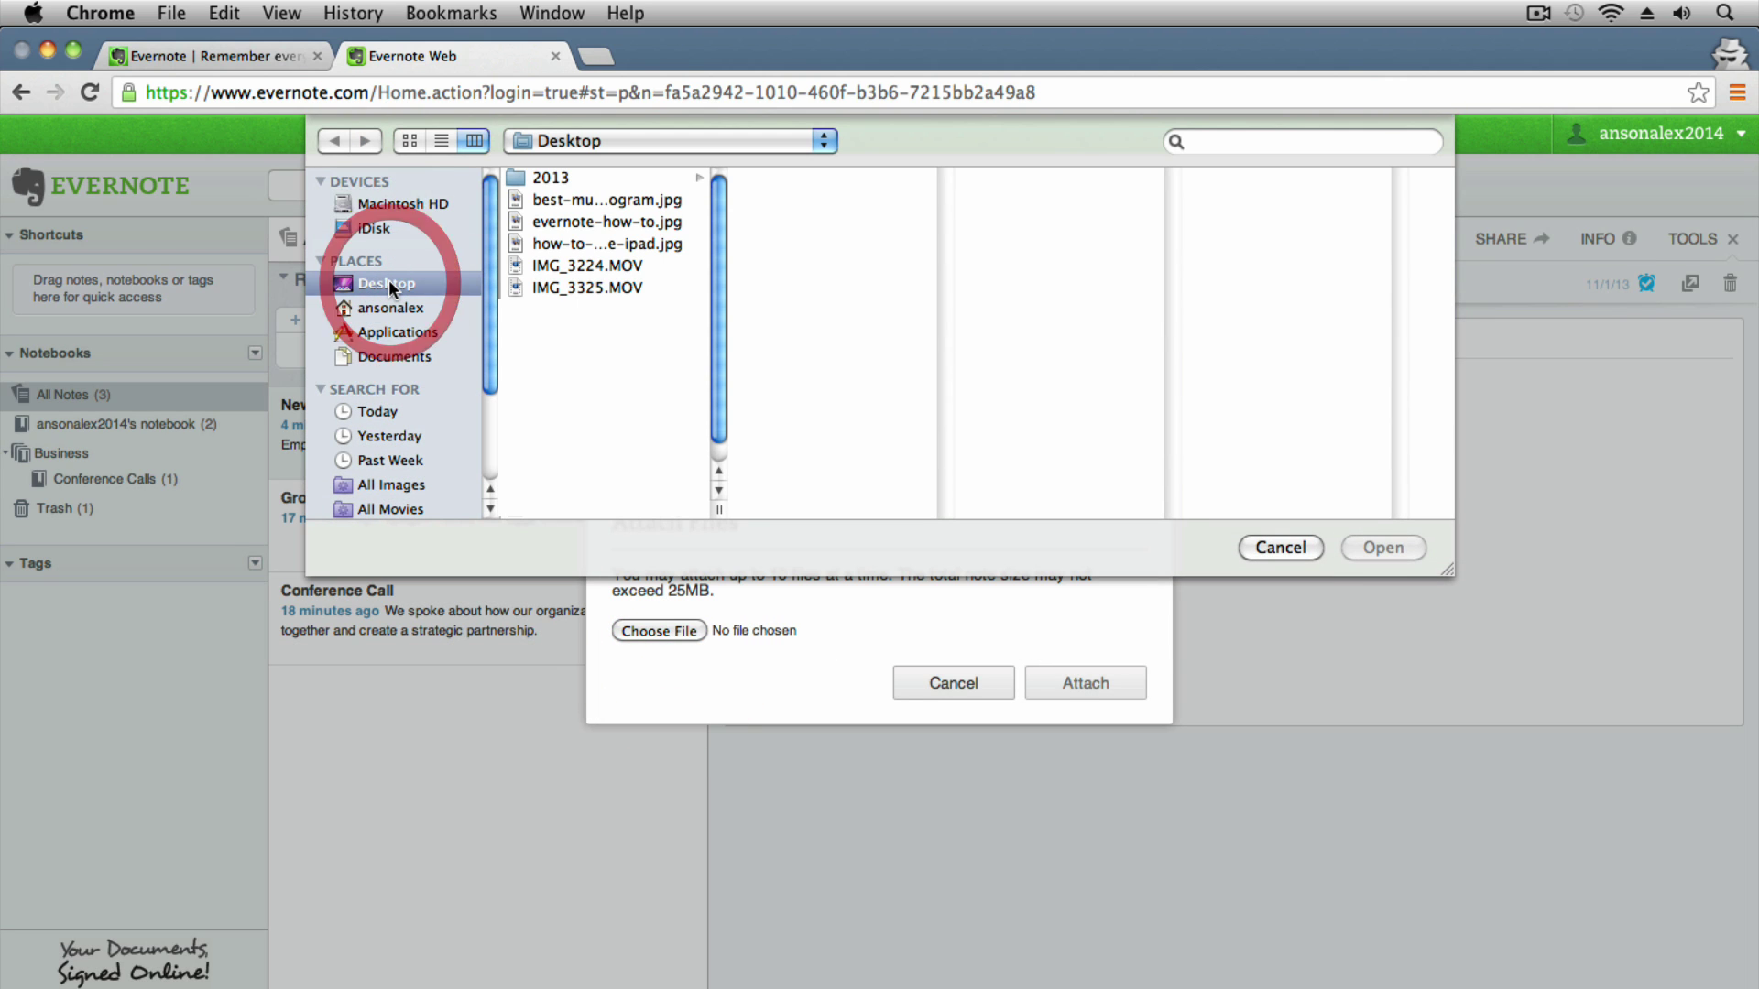
{"action": "left_click", "coordinate": [597, 220]}
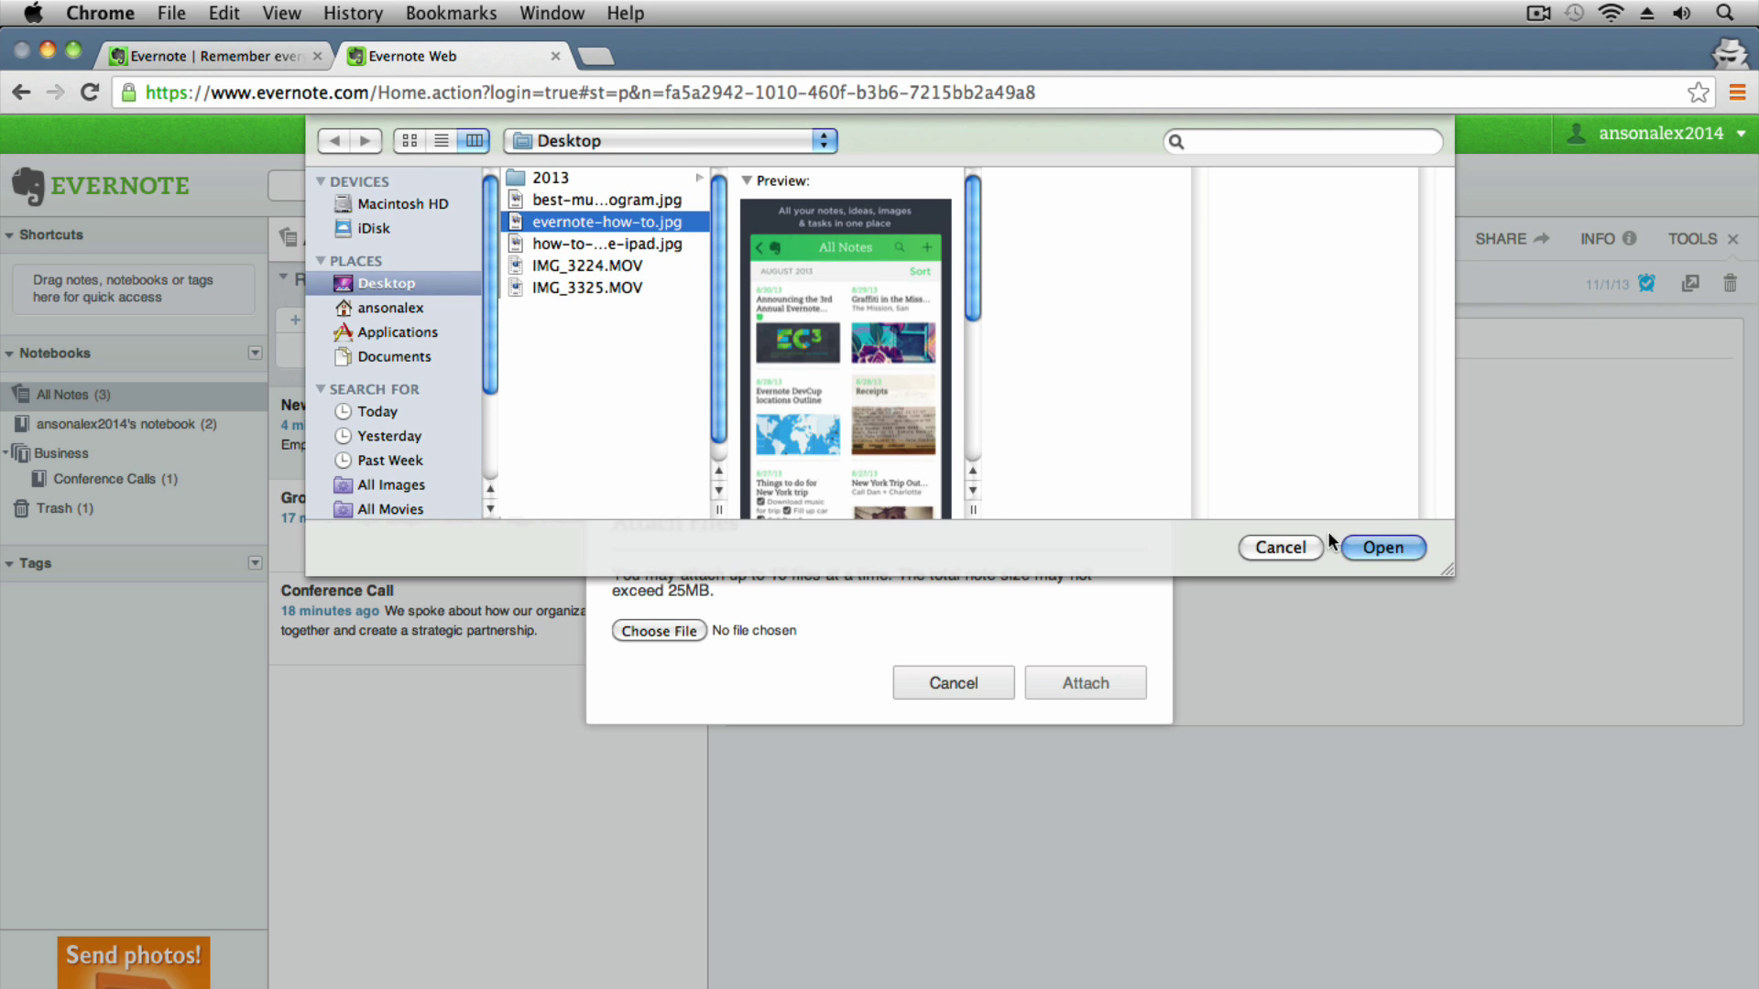
{"action": "left_click", "coordinate": [1380, 546]}
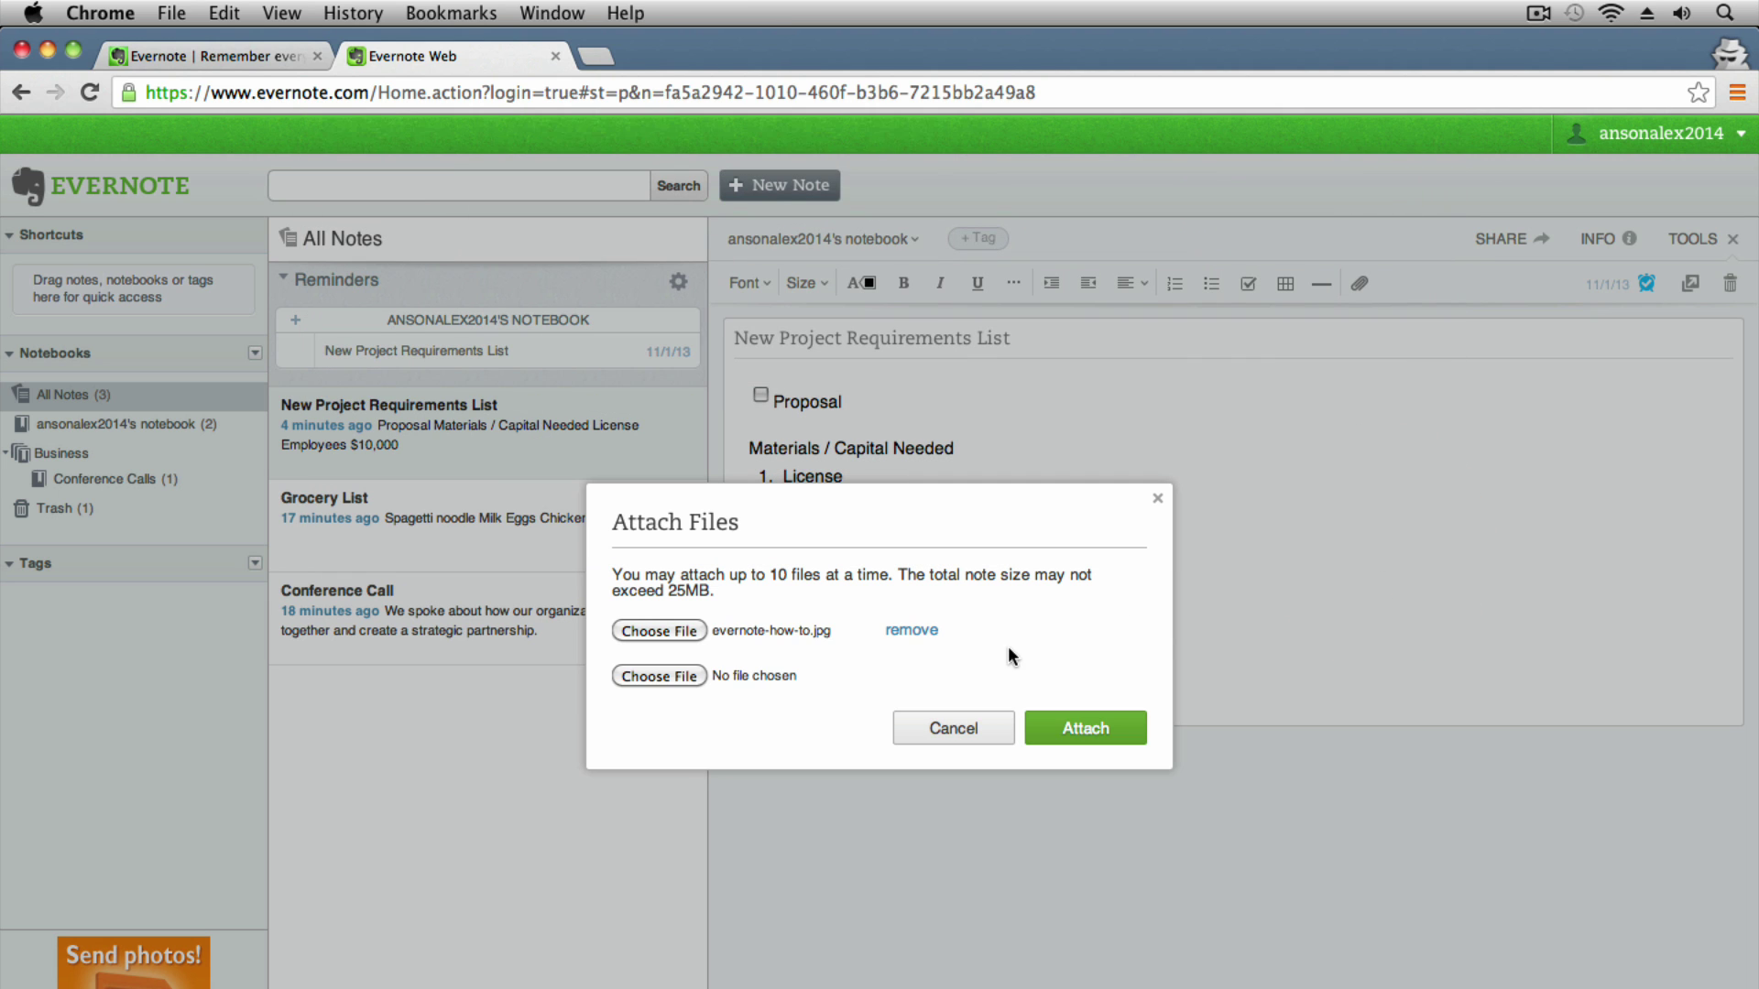
{"action": "left_click", "coordinate": [1085, 726]}
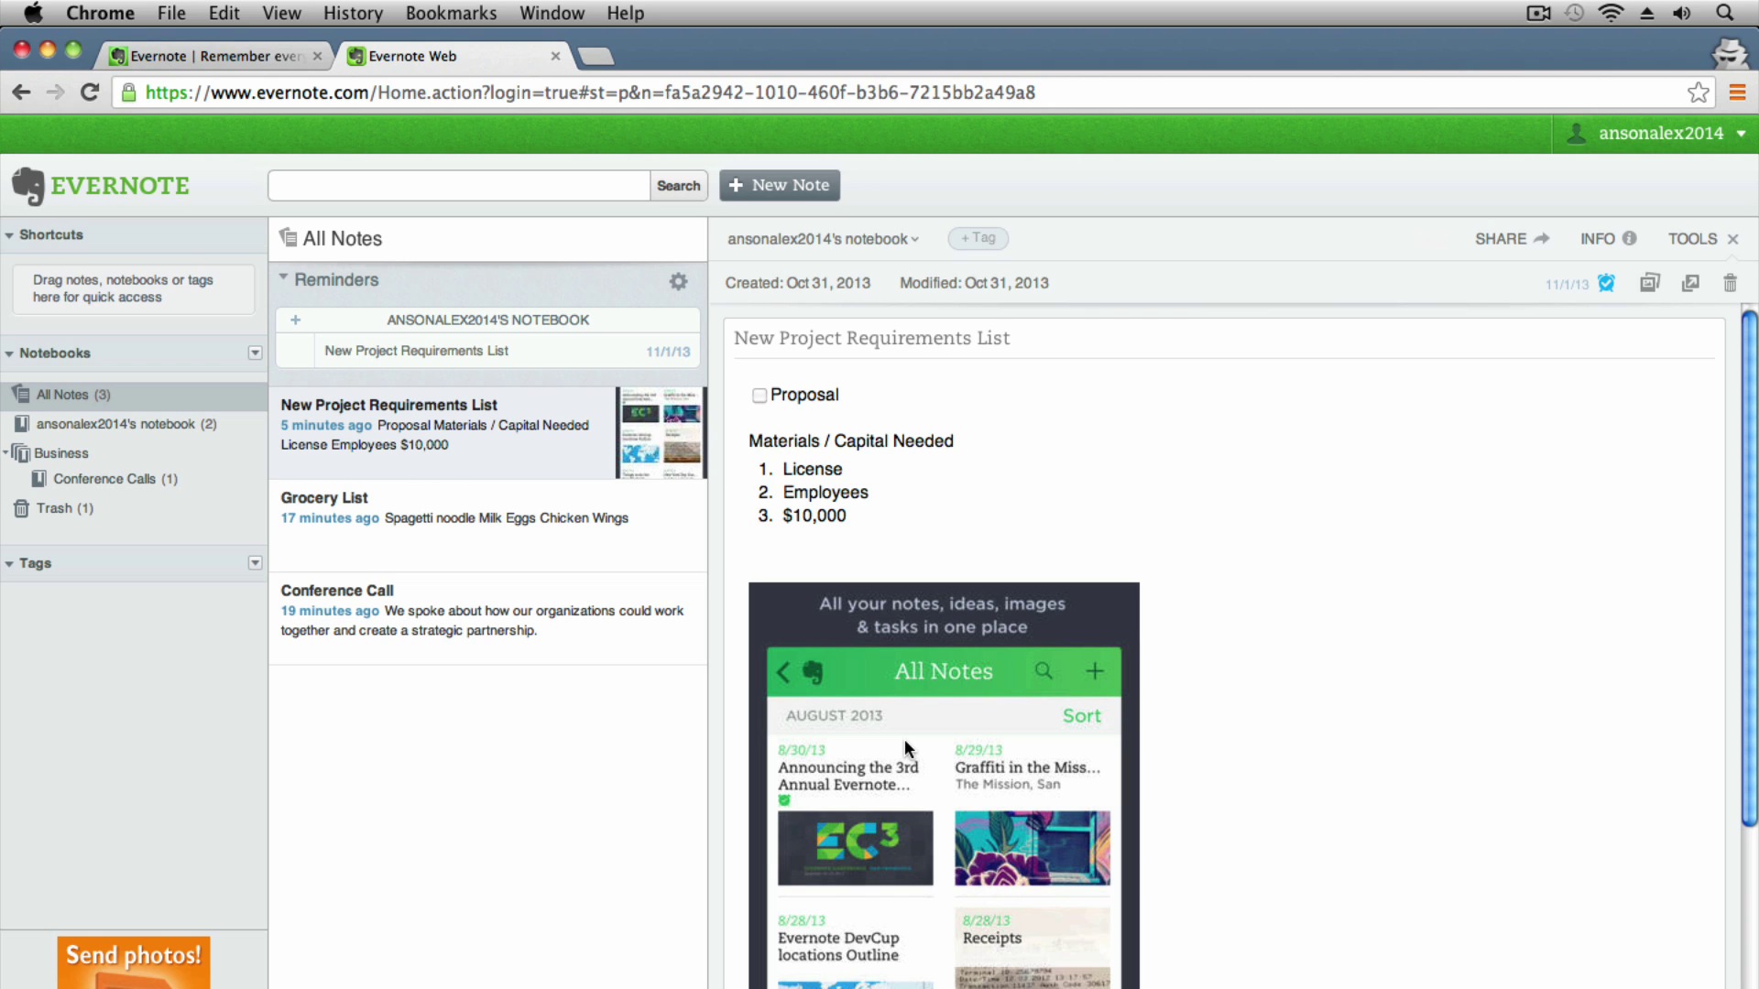
{"action": "left_click", "coordinate": [838, 568]}
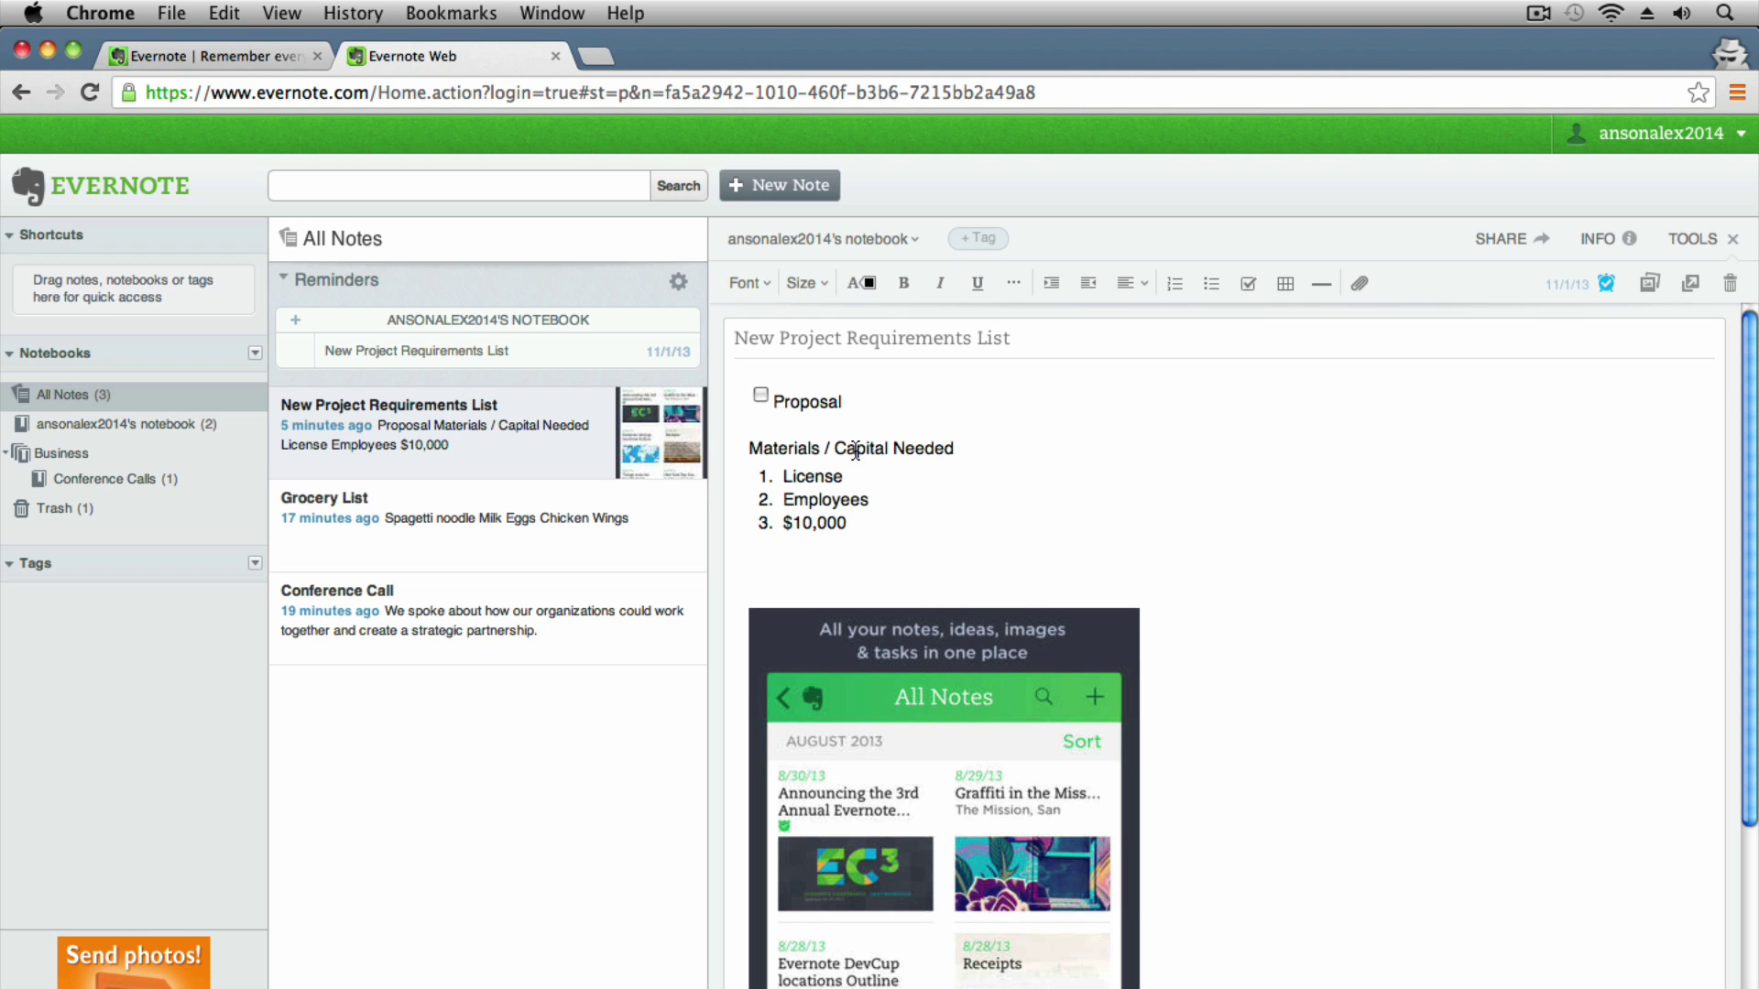
{"action": "left_click", "coordinate": [852, 400]}
{"action": "key", "text": "Return"}
{"action": "type", "text": "http://AnsonAlex.com"}
{"action": "key", "text": "Return"}
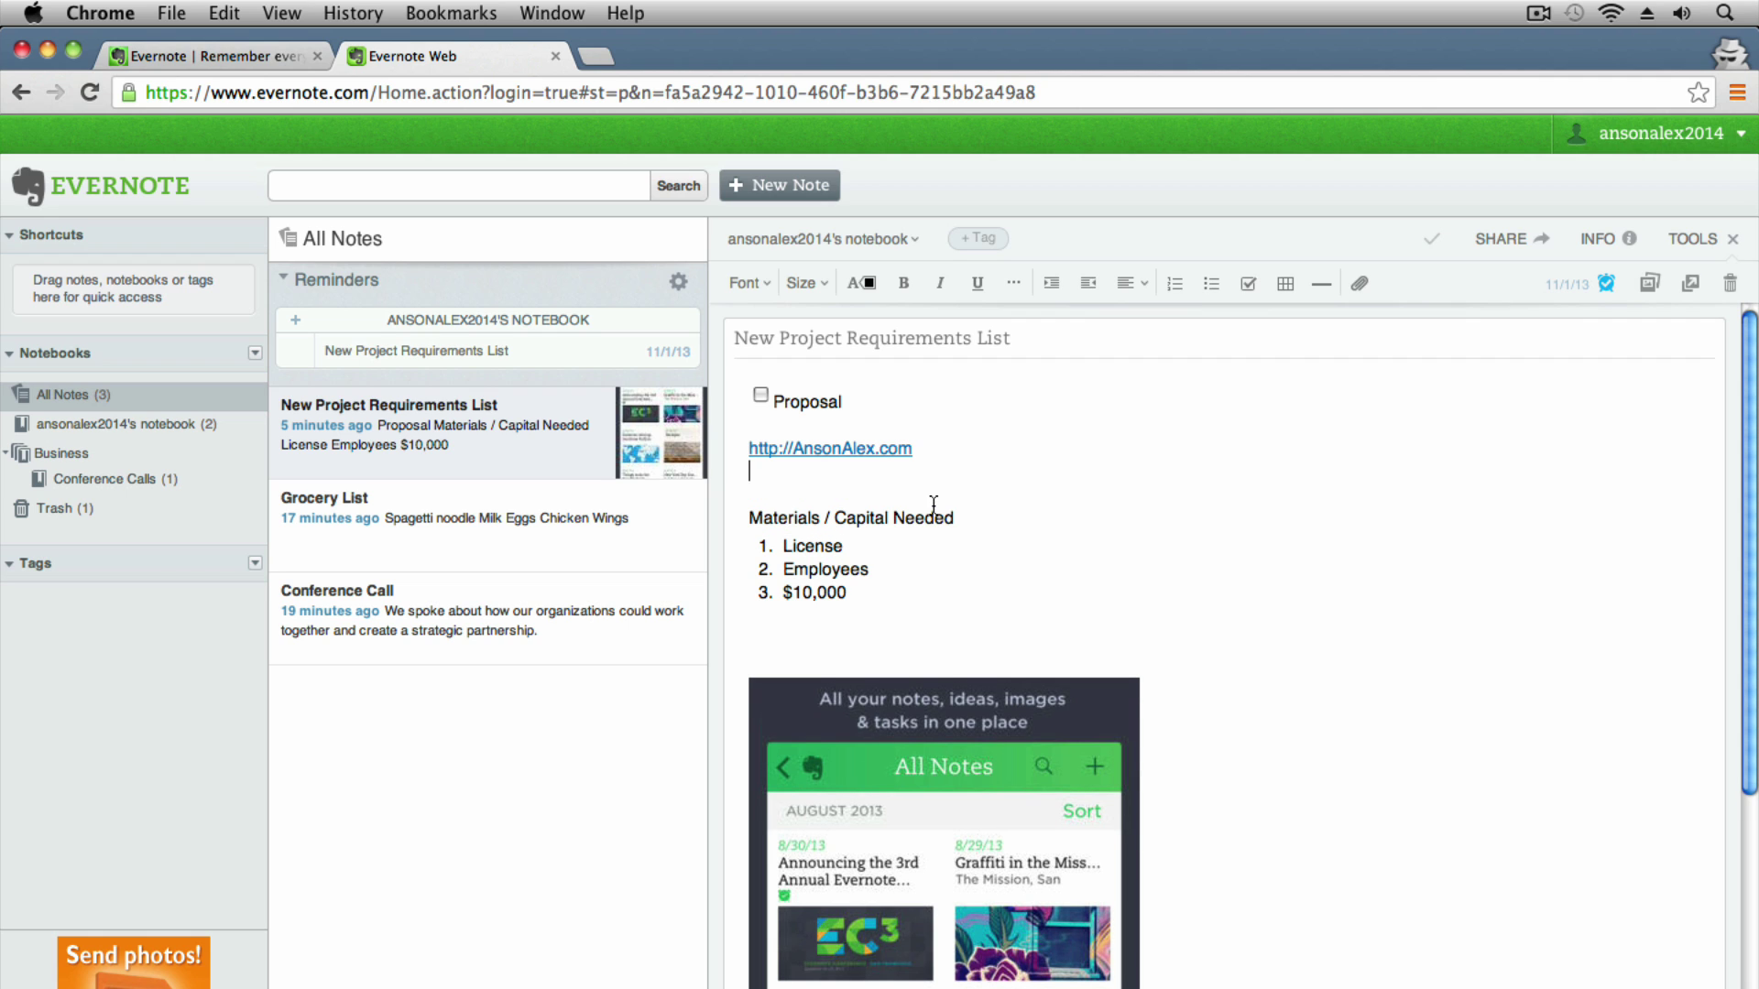
{"action": "key", "text": "BackSpace"}
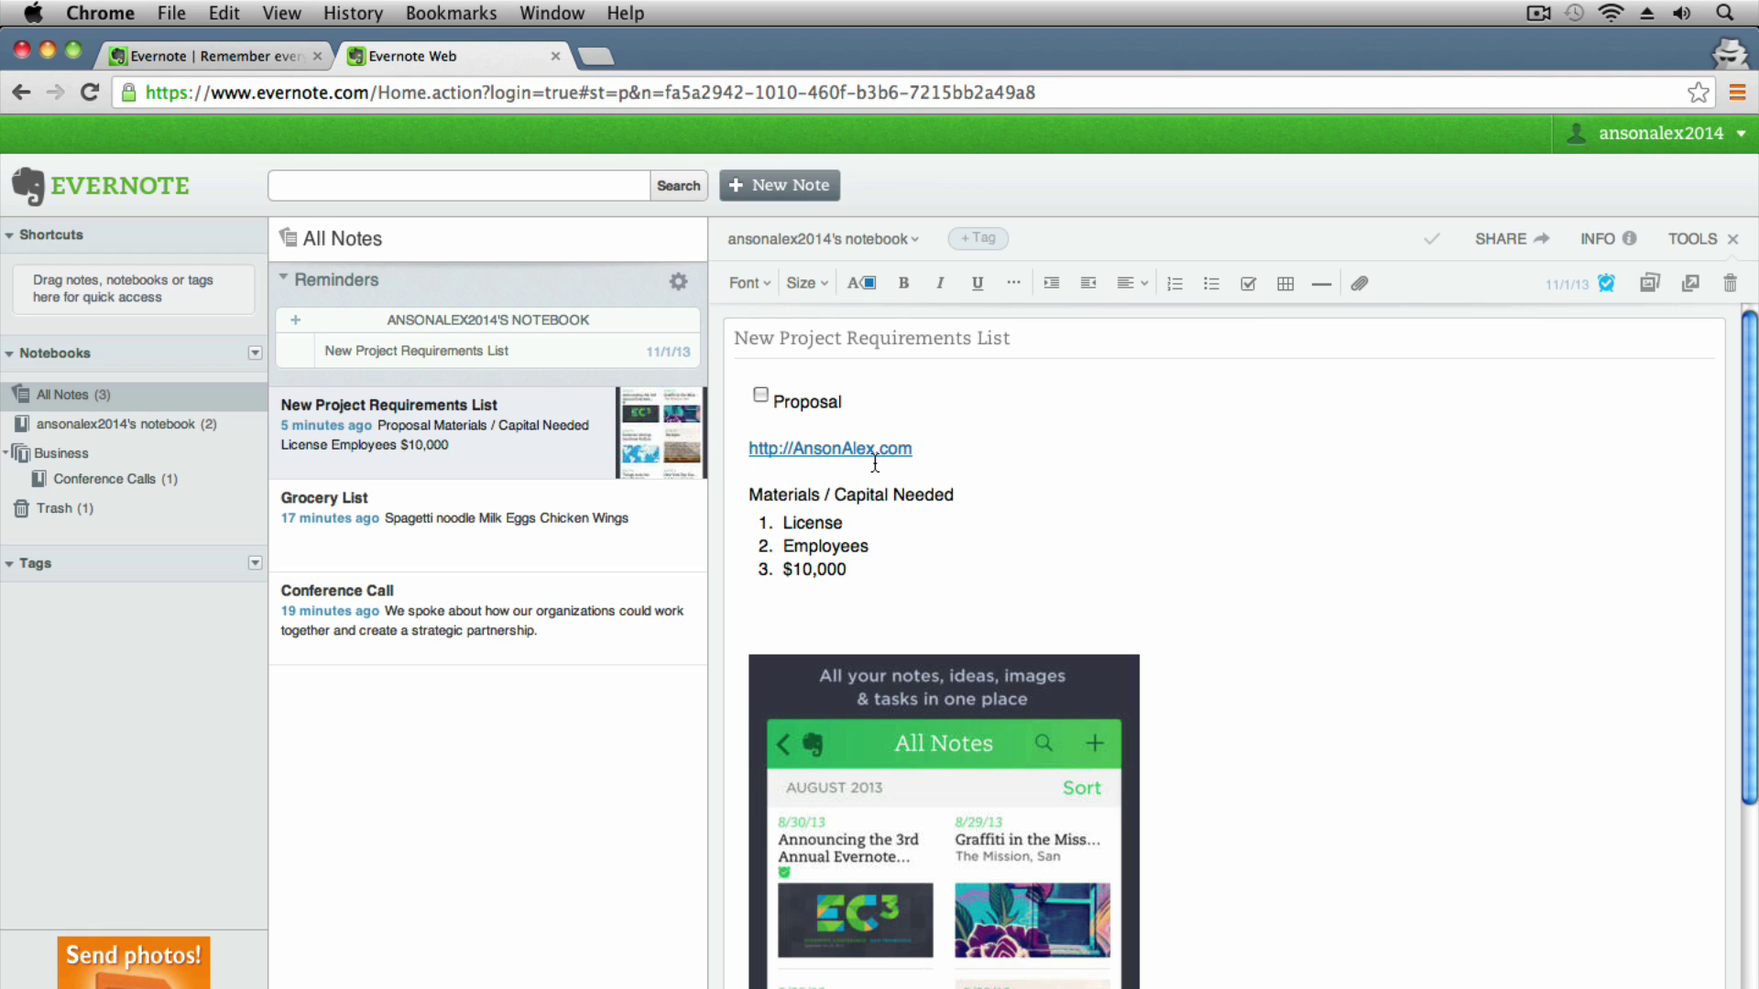
{"action": "left_click", "coordinate": [913, 547]}
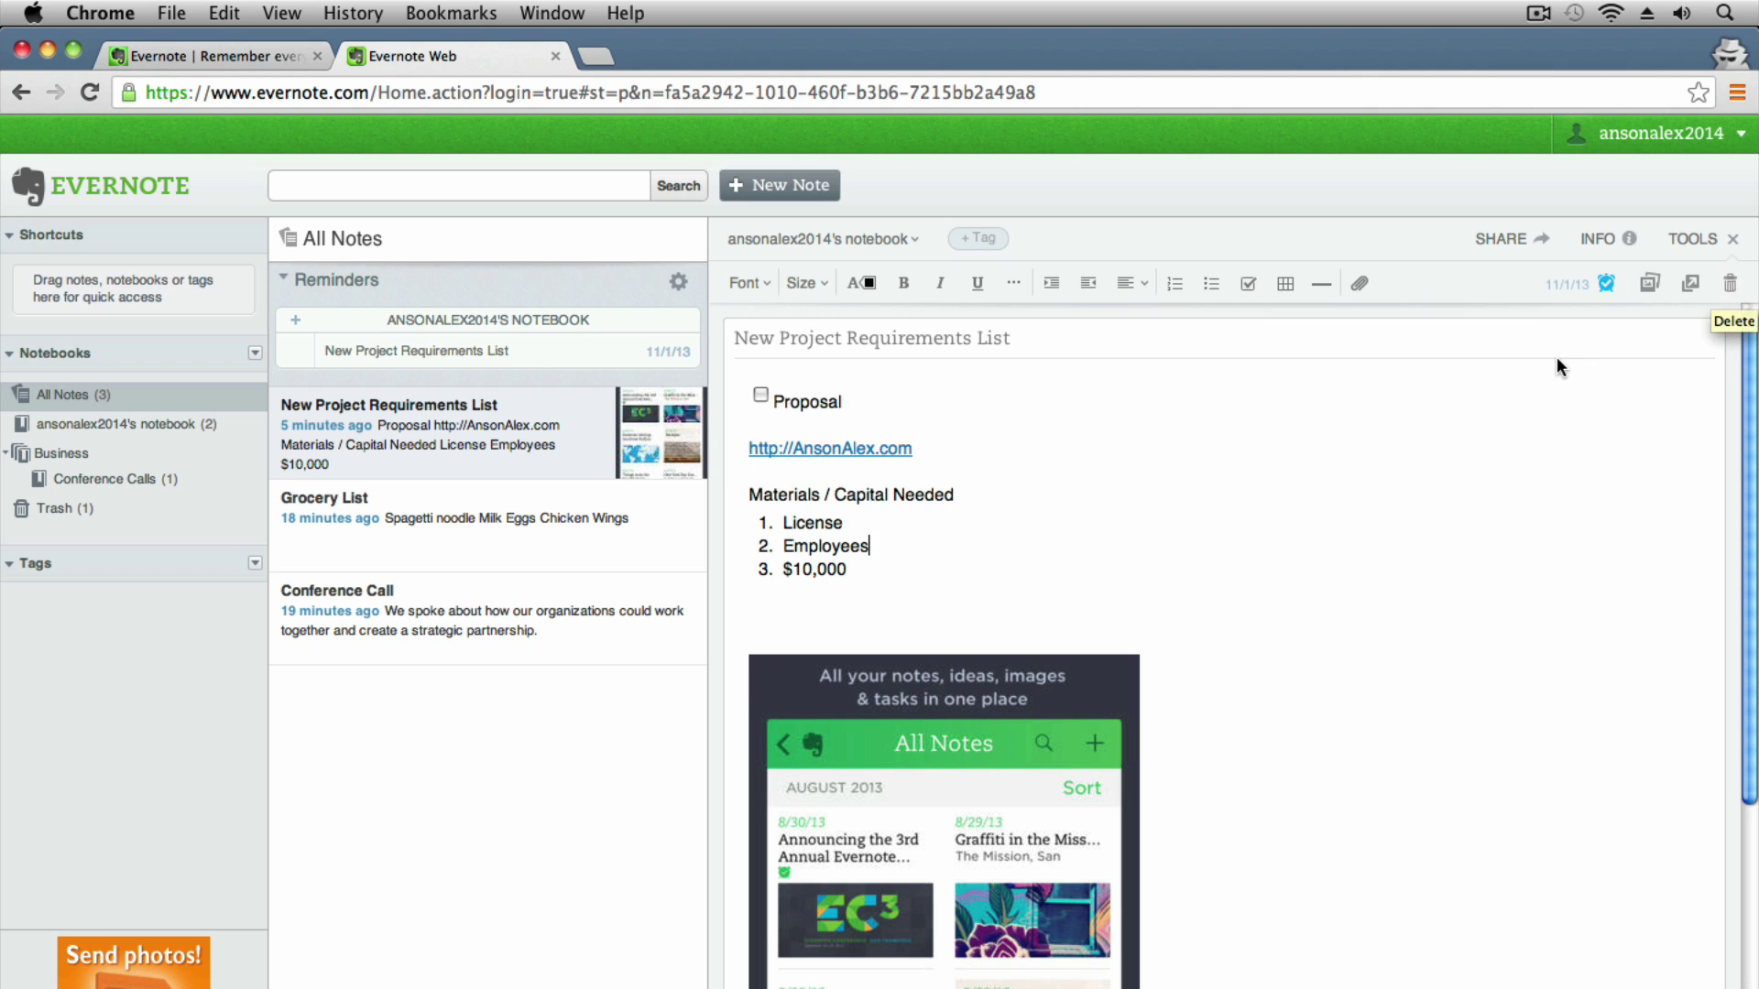
- Look at the sharing options available for the note
{"action": "left_click", "coordinate": [1513, 240]}
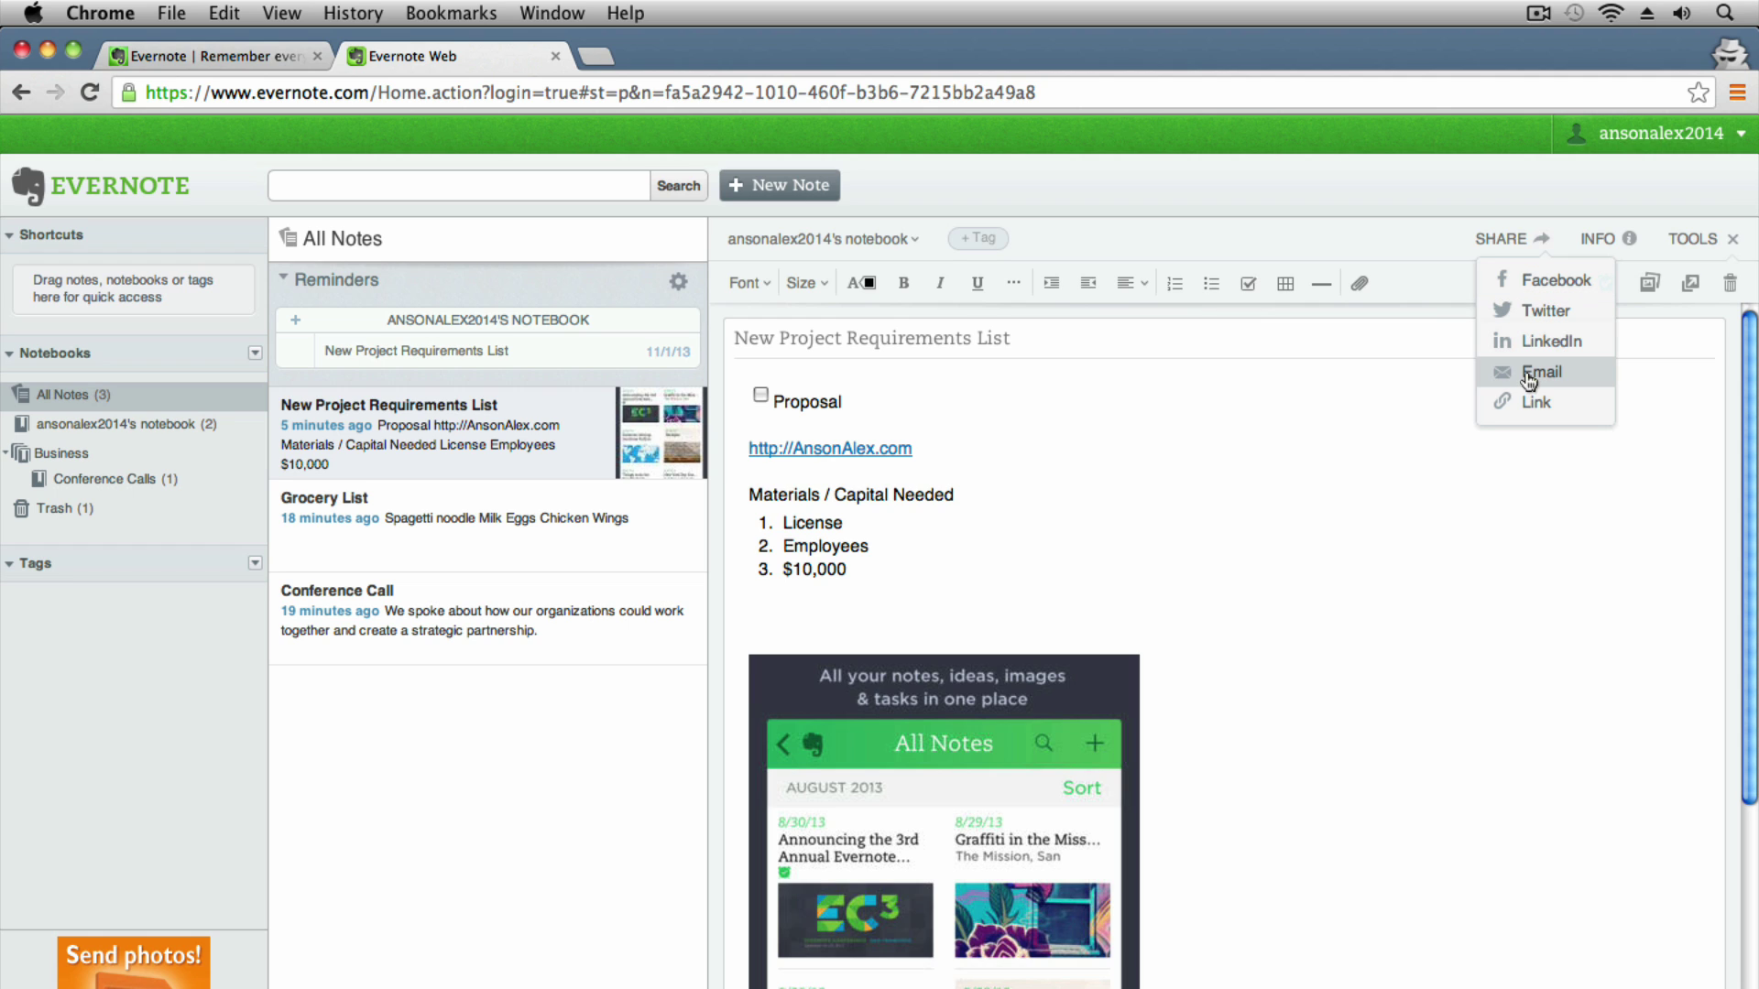
{"action": "left_click", "coordinate": [1490, 476]}
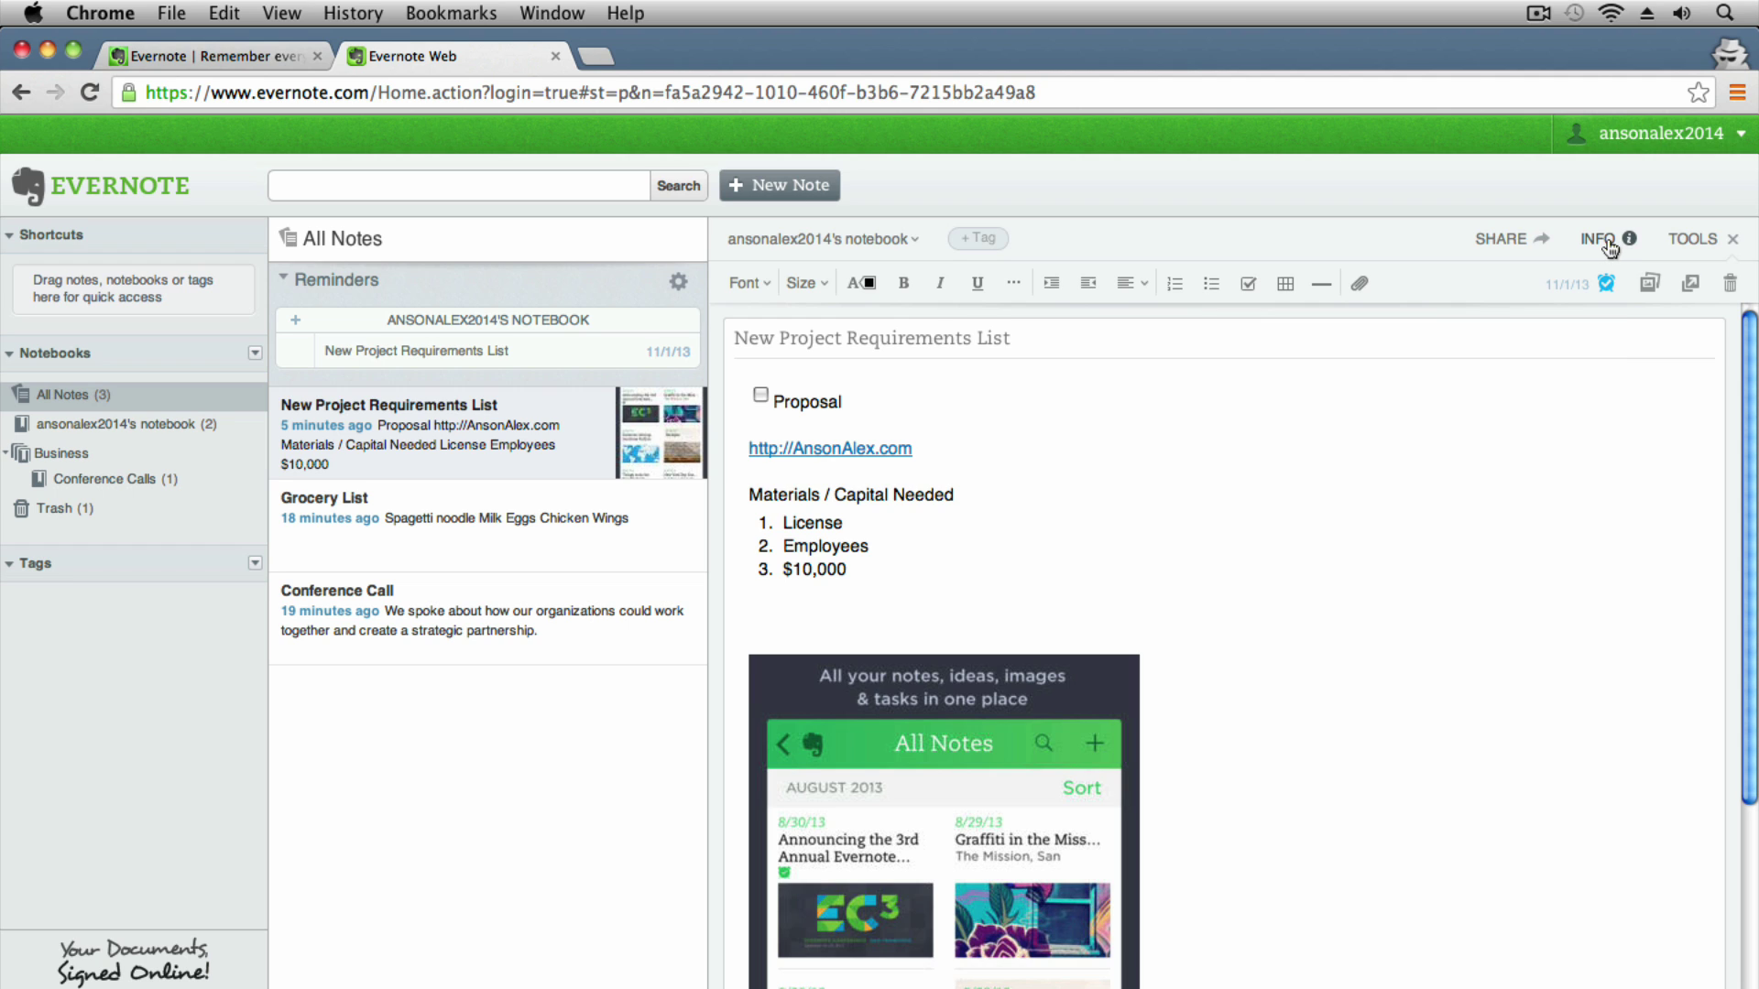
- Add the tags "project" and "business" to the New Project Requirements List note through its note information
{"action": "left_click", "coordinate": [1609, 245]}
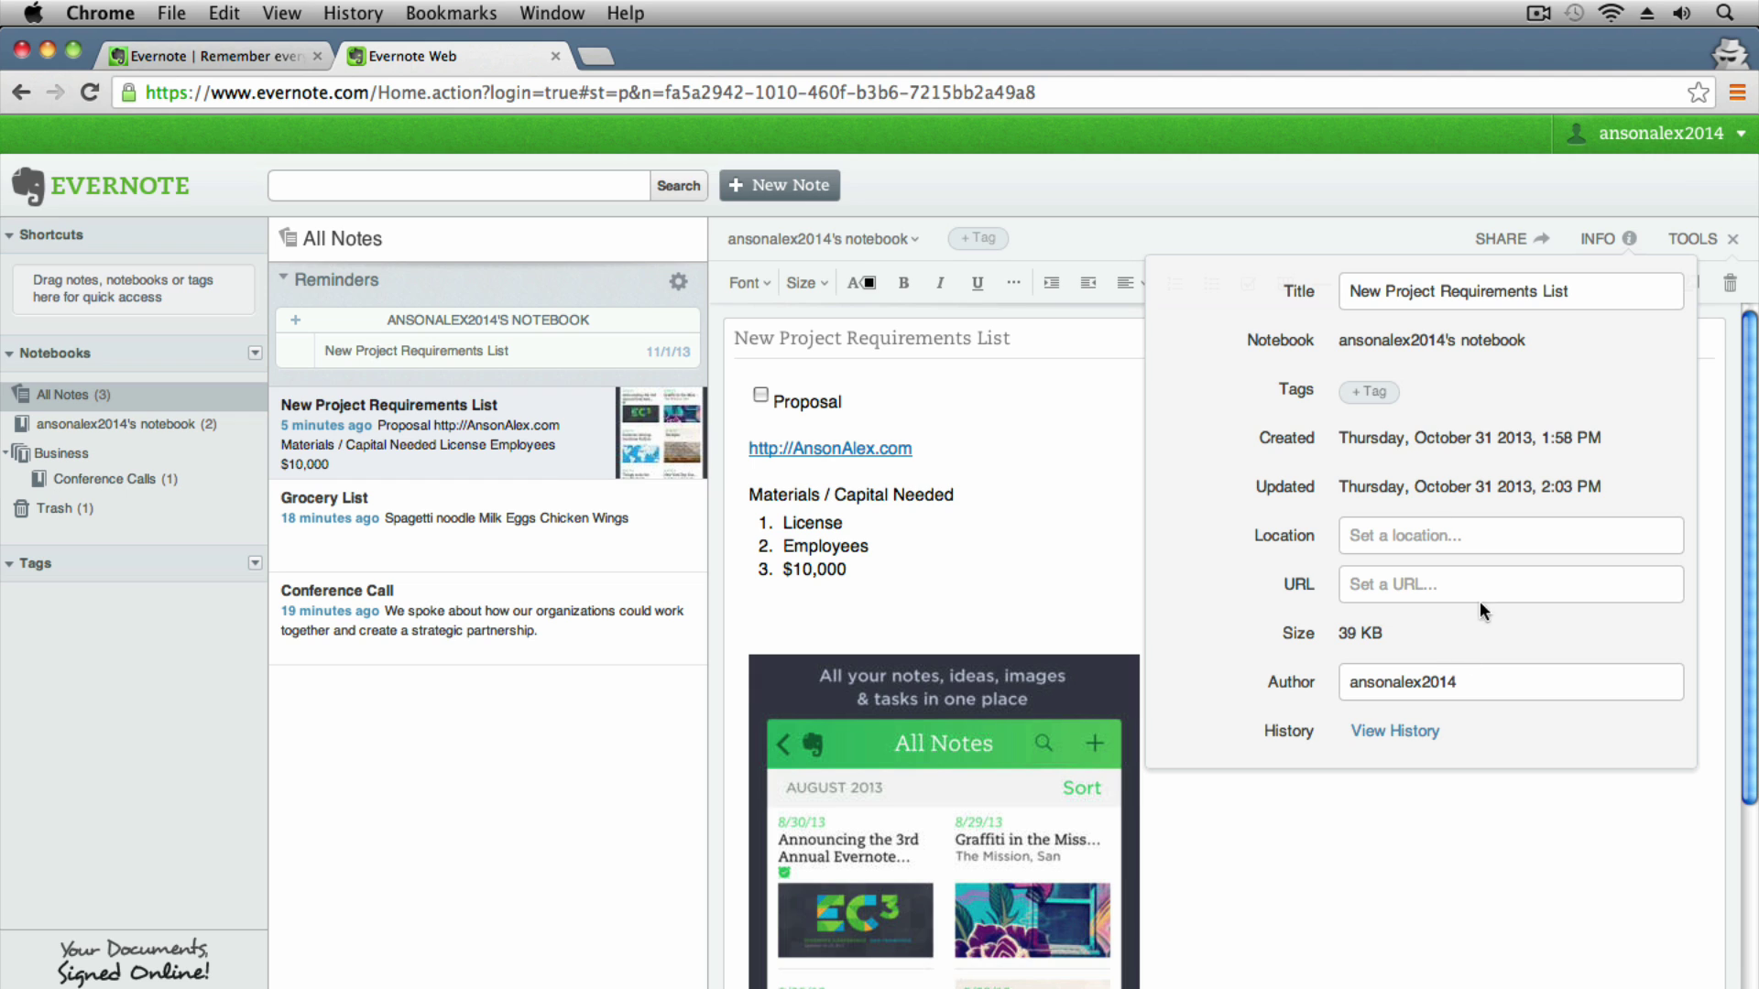
{"action": "left_click", "coordinate": [1383, 394]}
{"action": "type", "text": "project"}
{"action": "key", "text": "Return"}
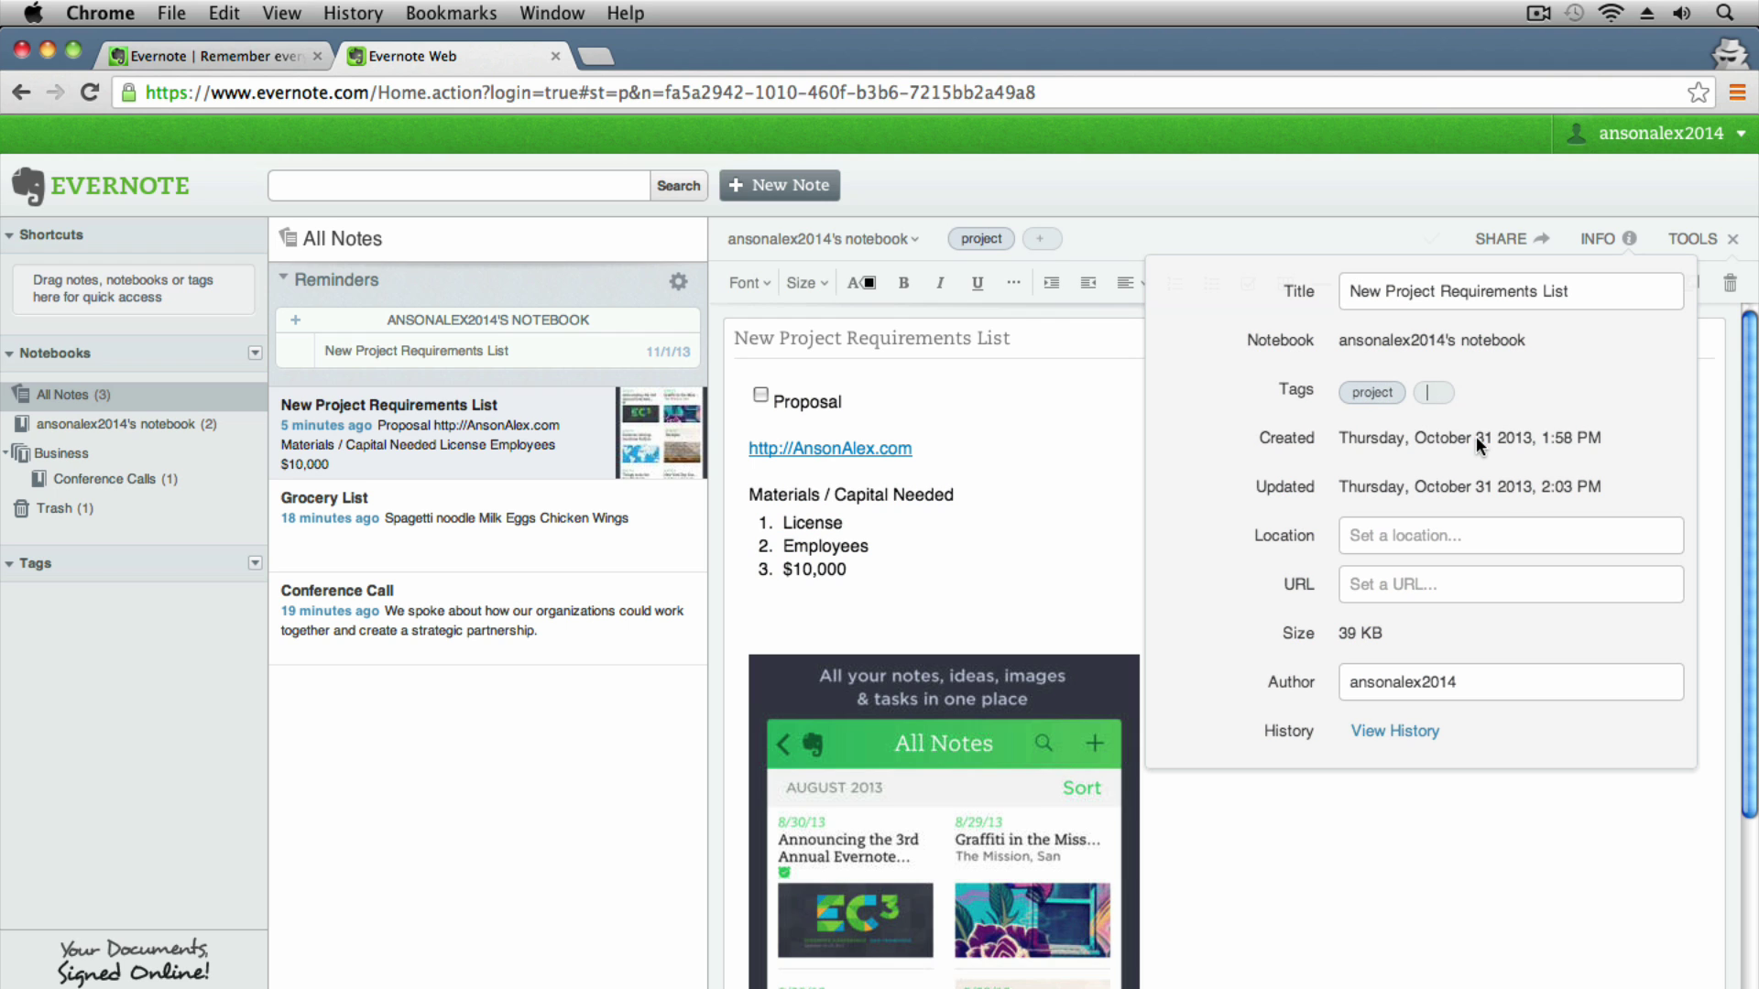
{"action": "type", "text": "business"}
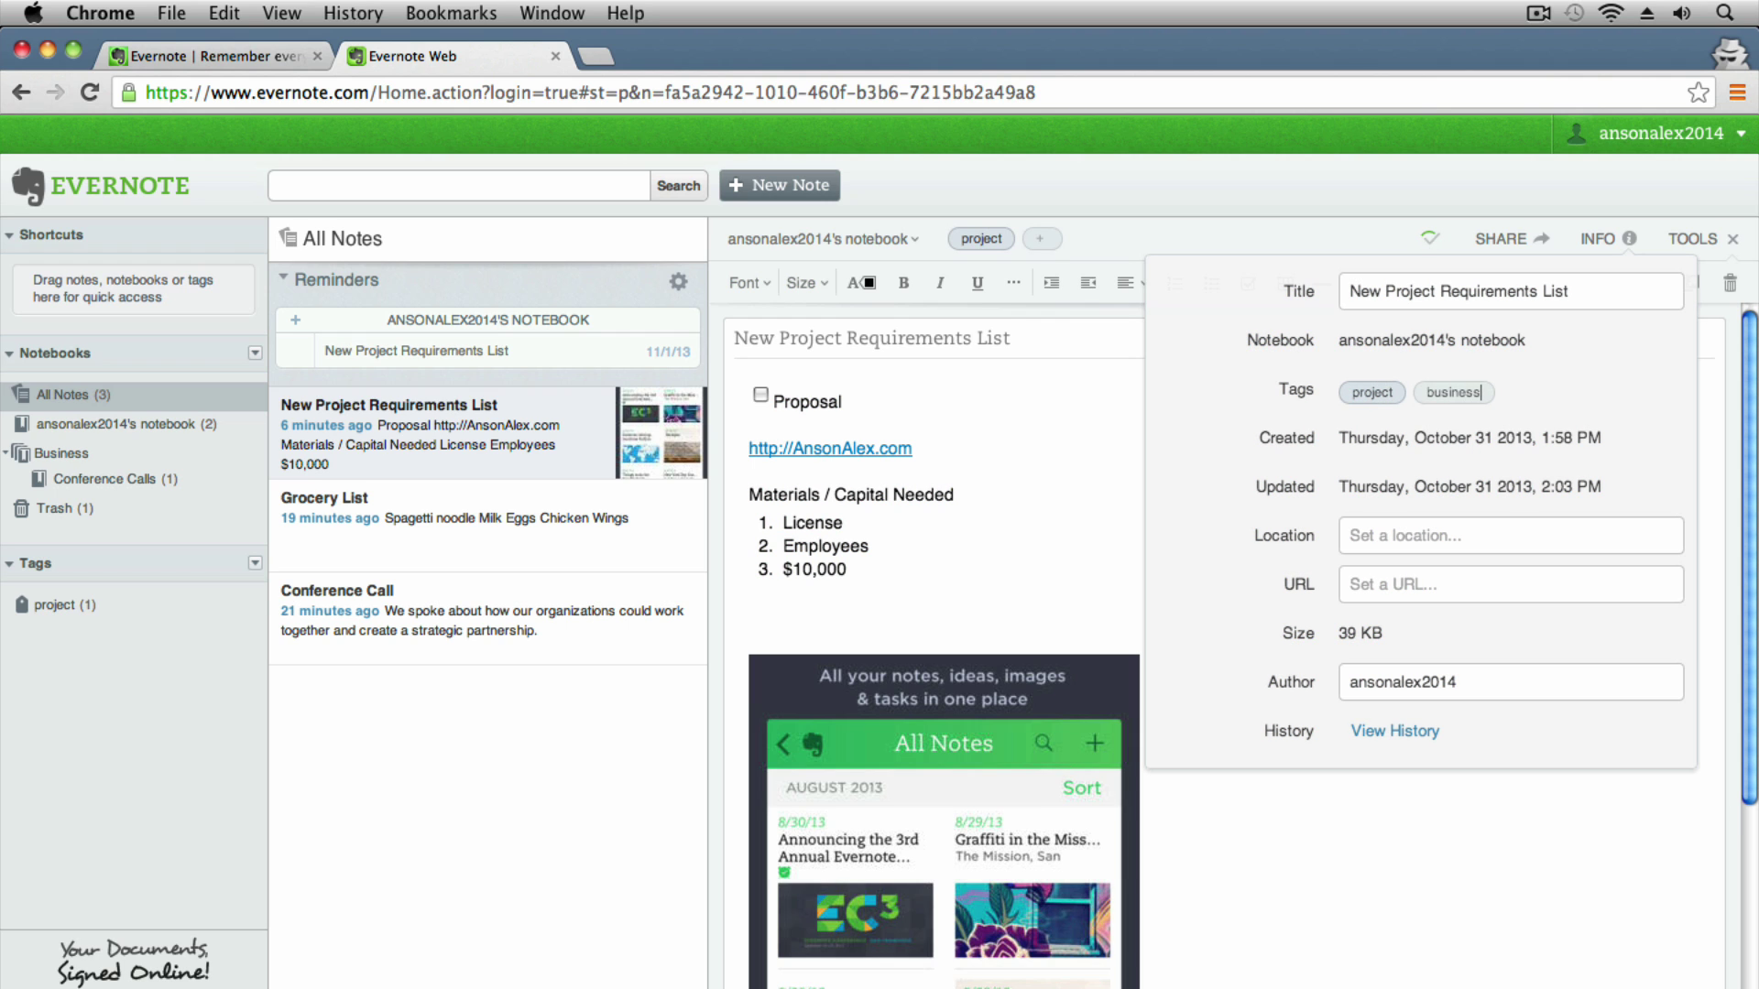
{"action": "left_click", "coordinate": [1540, 645]}
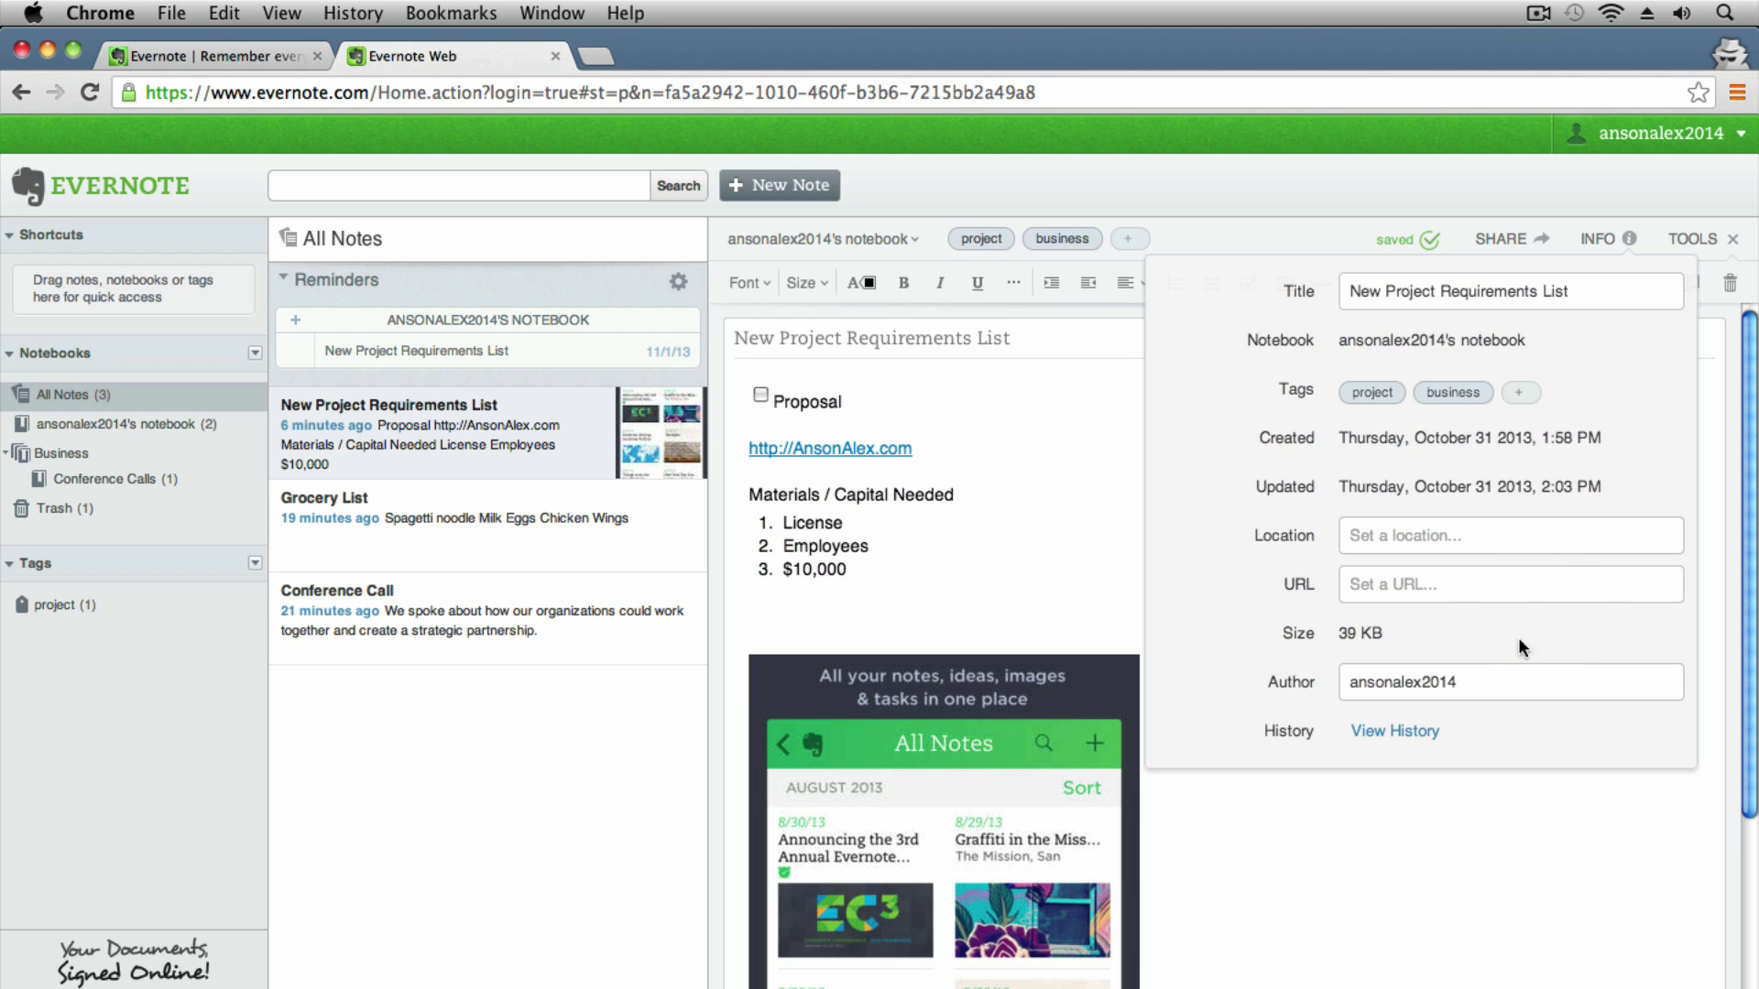
{"action": "left_click", "coordinate": [1038, 463]}
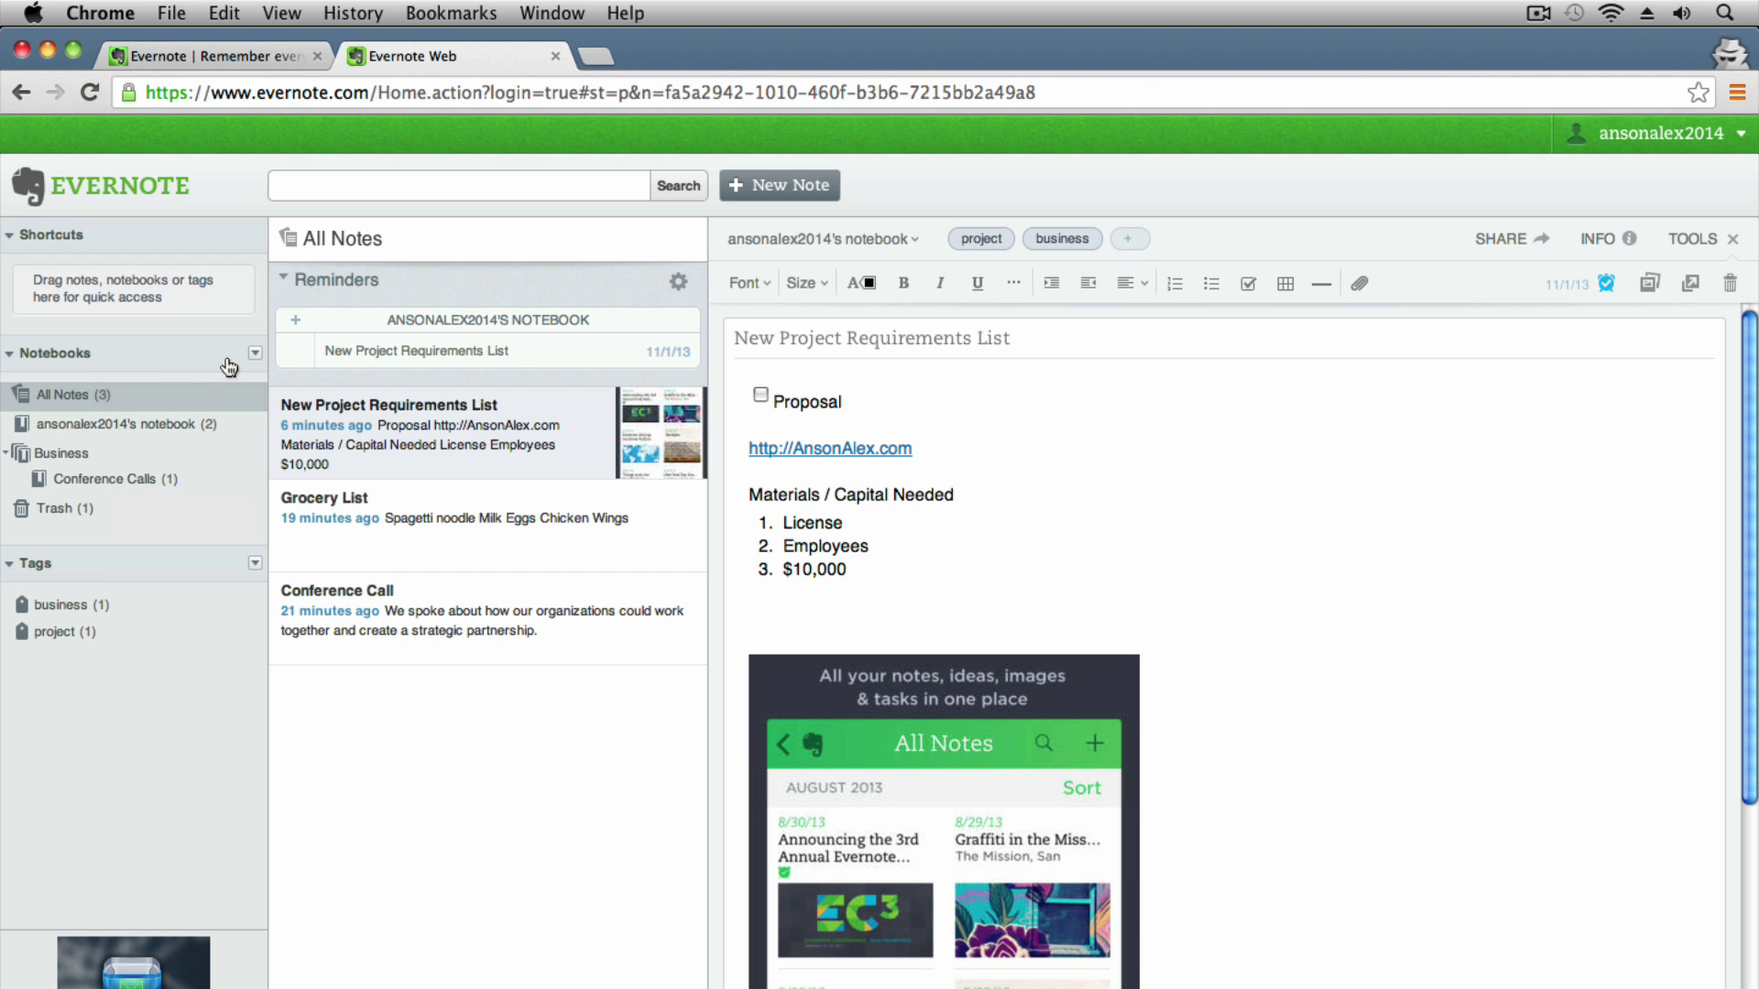
- Create a new notebook named "Projects"
{"action": "left_click", "coordinate": [255, 358]}
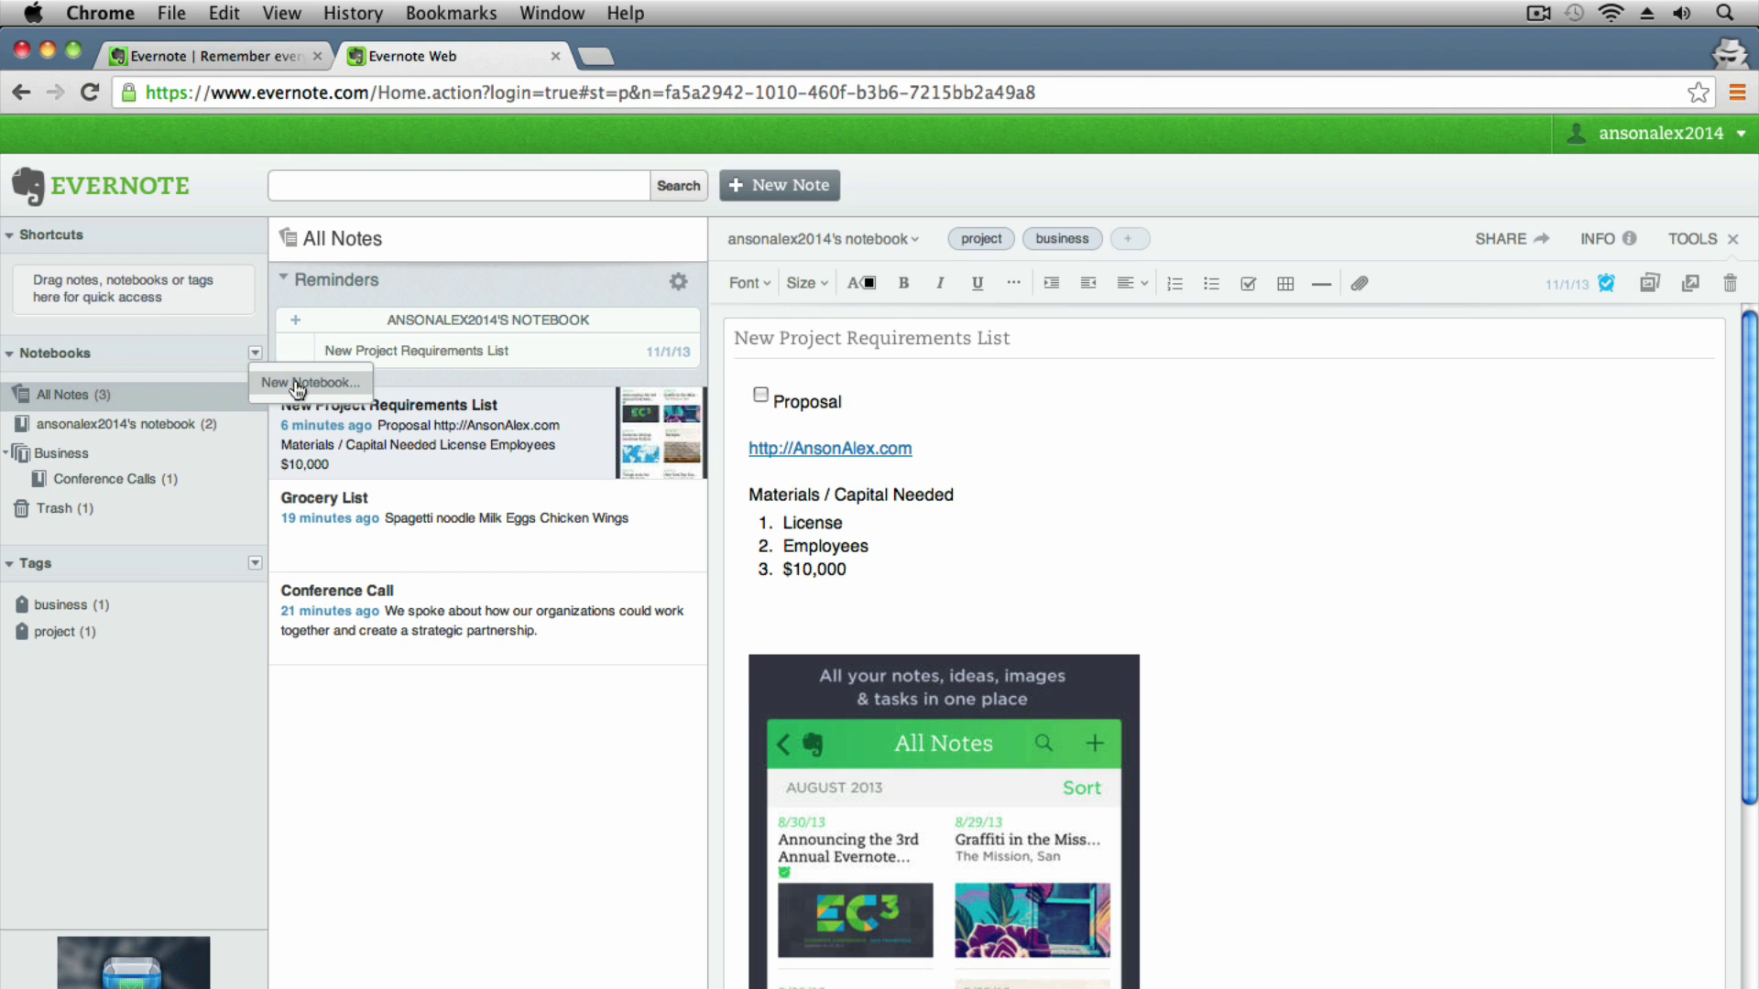
{"action": "left_click", "coordinate": [296, 383]}
{"action": "type", "text": "Projects"}
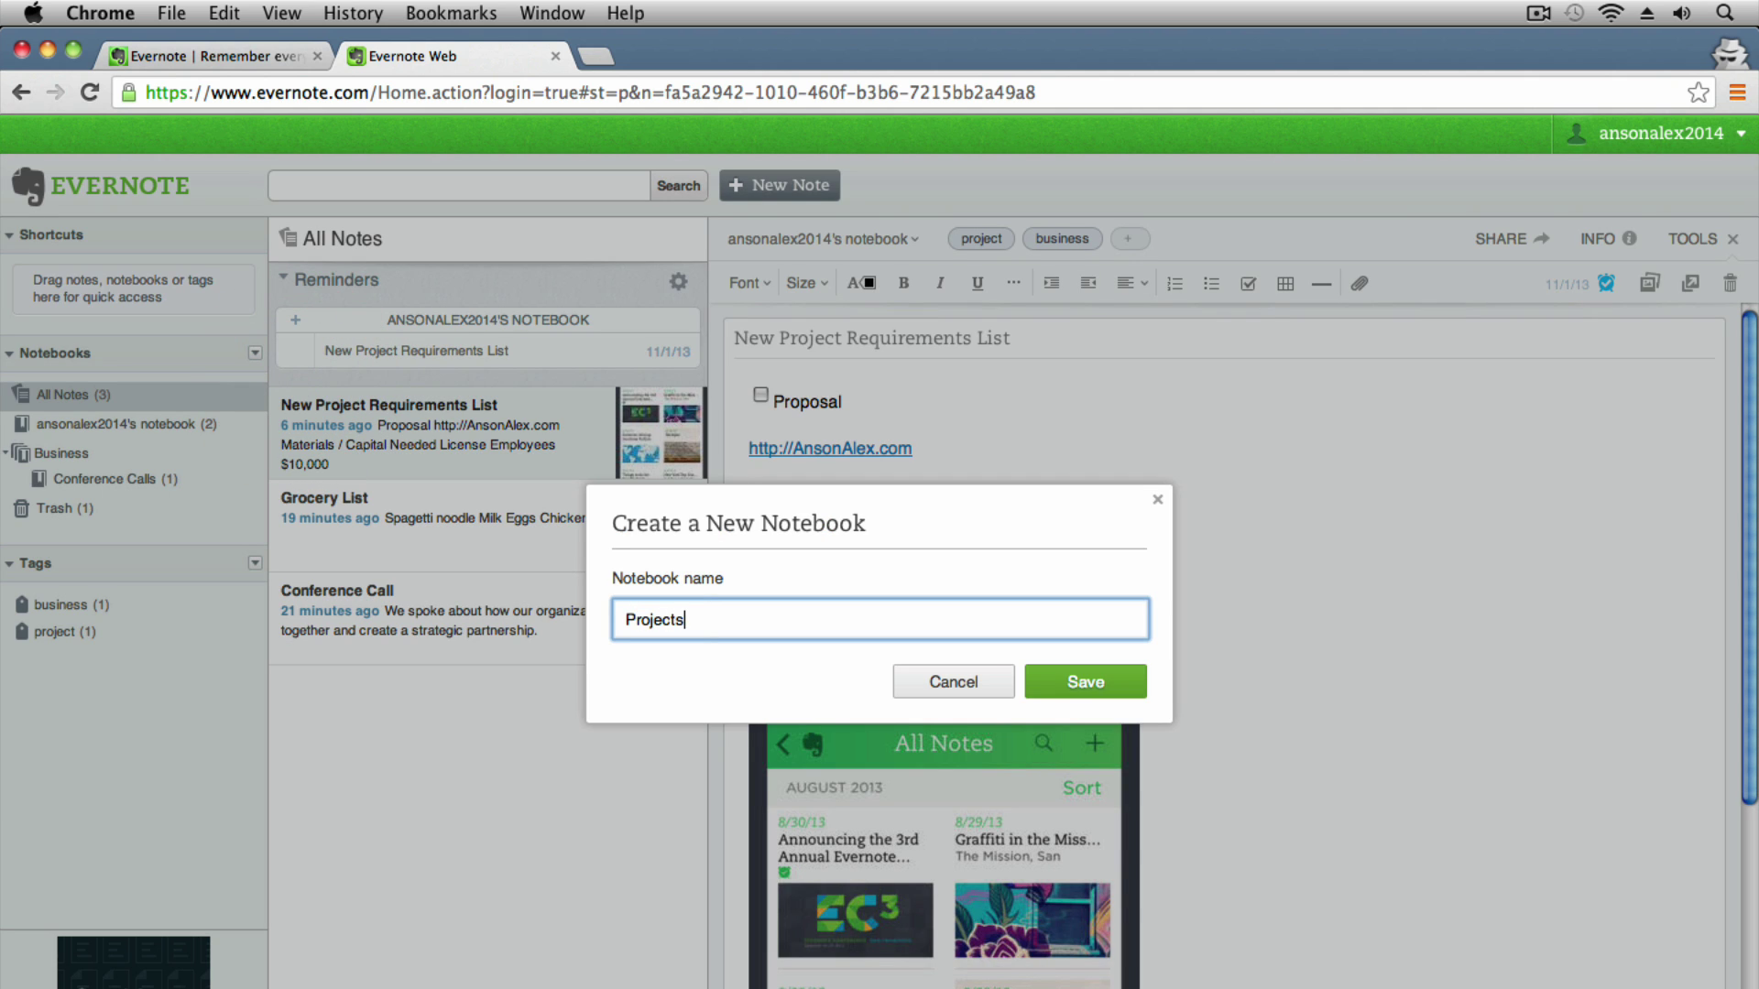
{"action": "left_click", "coordinate": [1073, 685]}
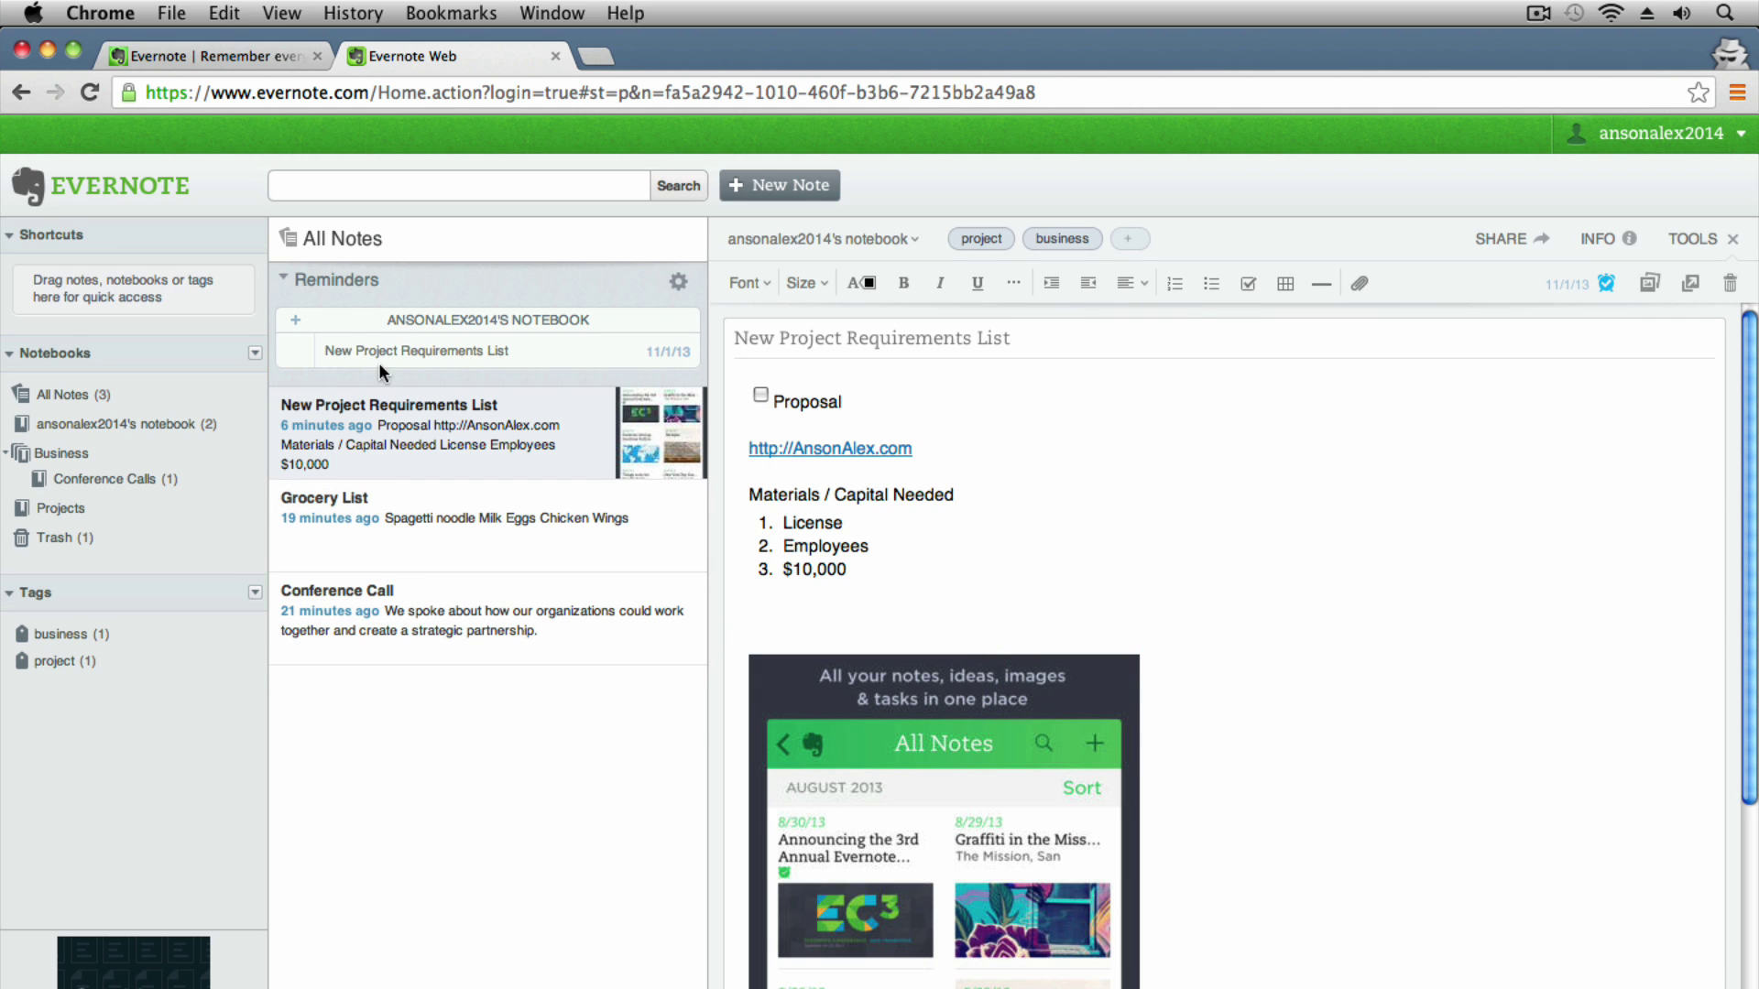
- Move the New Project Requirements List note into the Projects notebook and open that notebook
{"action": "left_click", "coordinate": [394, 412]}
{"action": "left_click_drag", "start_coordinate": [394, 412], "coordinate": [81, 509]}
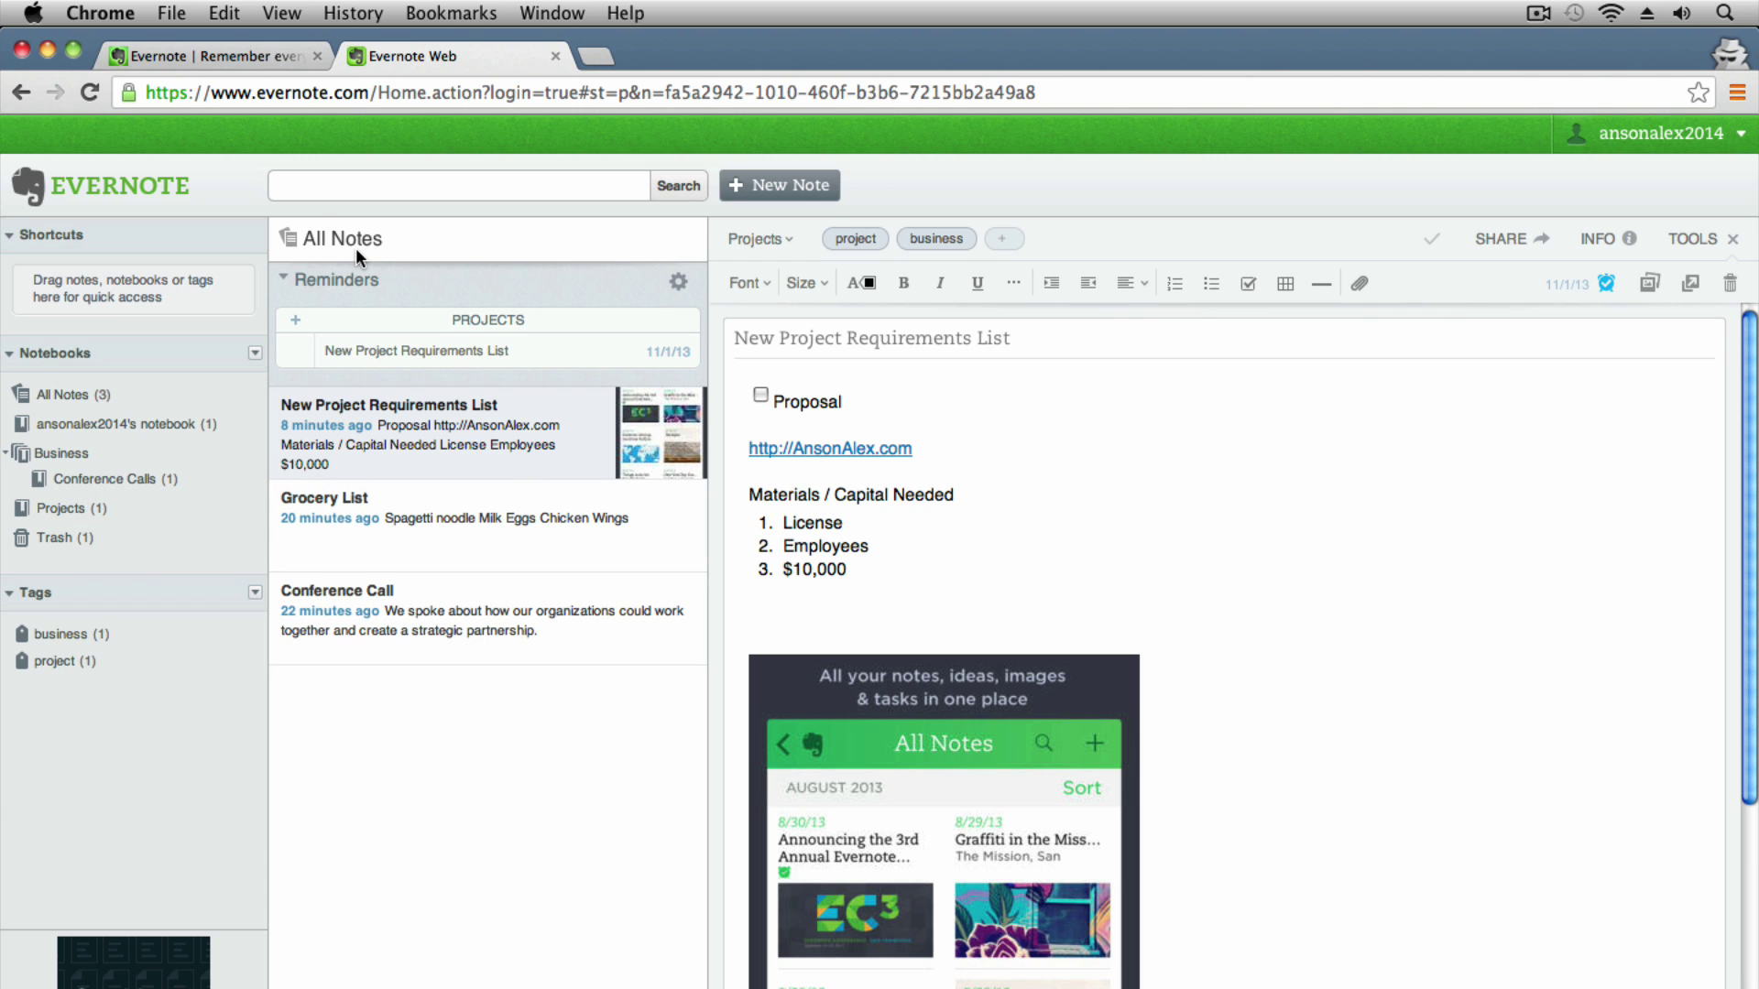
{"action": "left_click", "coordinate": [73, 511]}
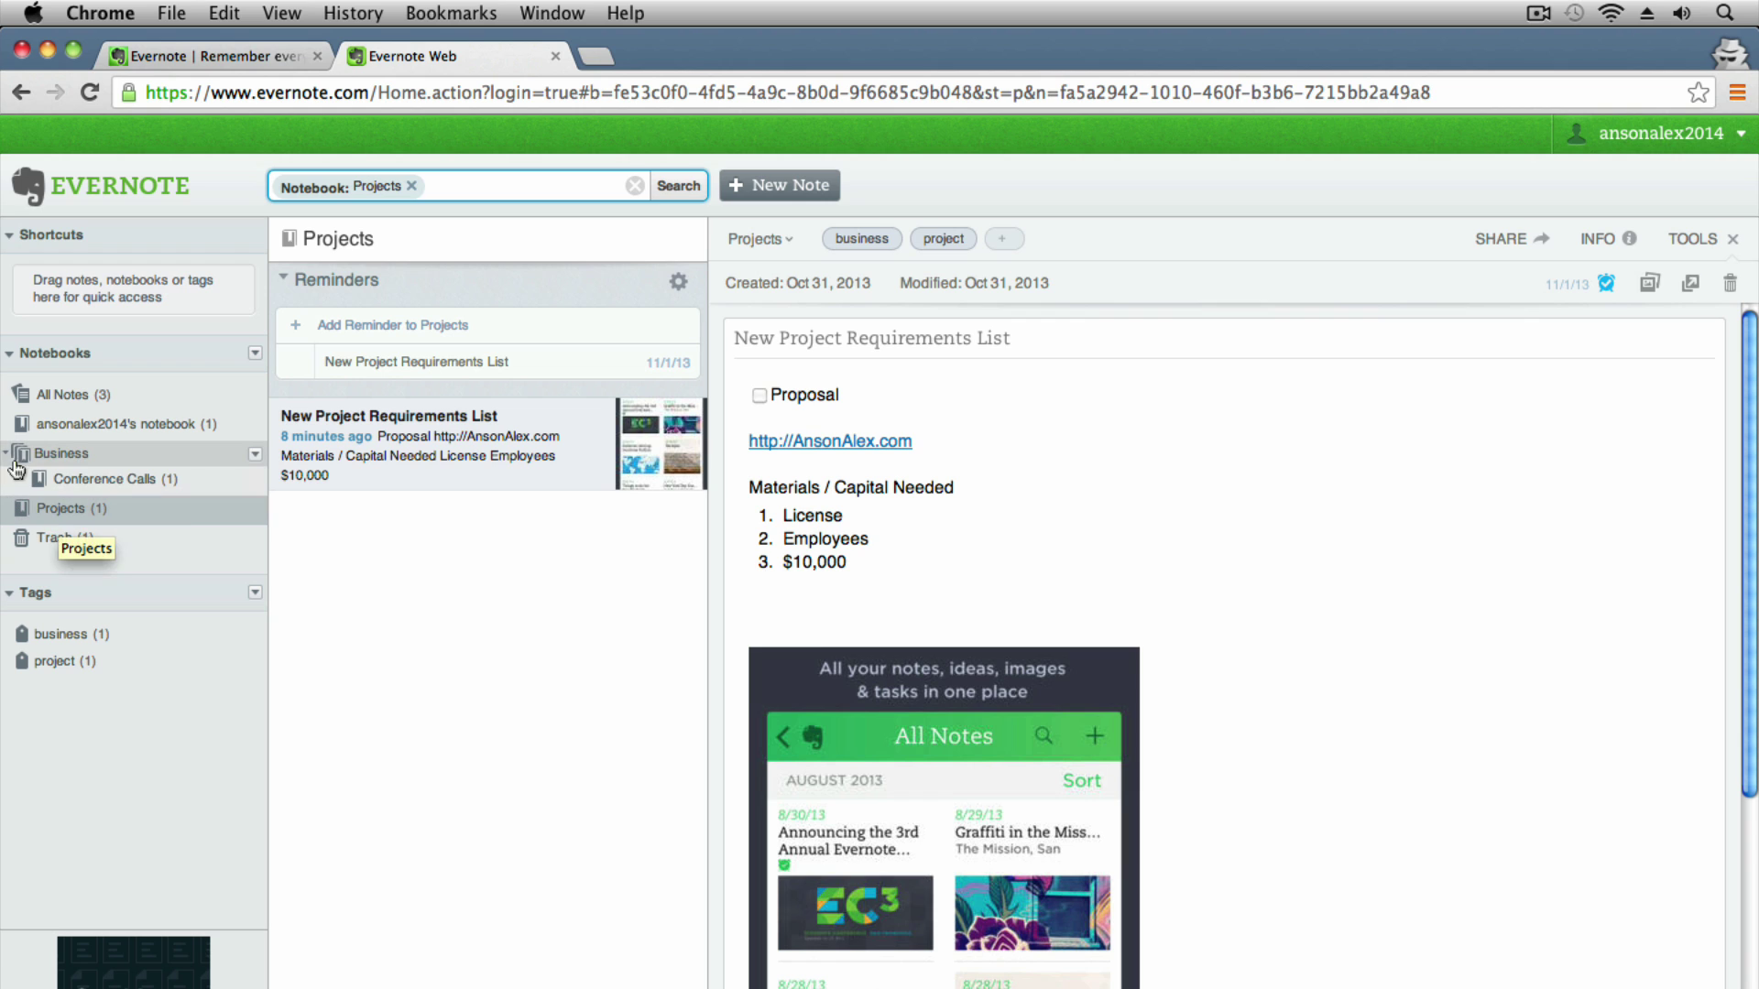
- Add the Projects notebook to the Business stack and view the notes in the stack and its notebooks
{"action": "left_click_drag", "start_coordinate": [44, 518], "coordinate": [36, 454]}
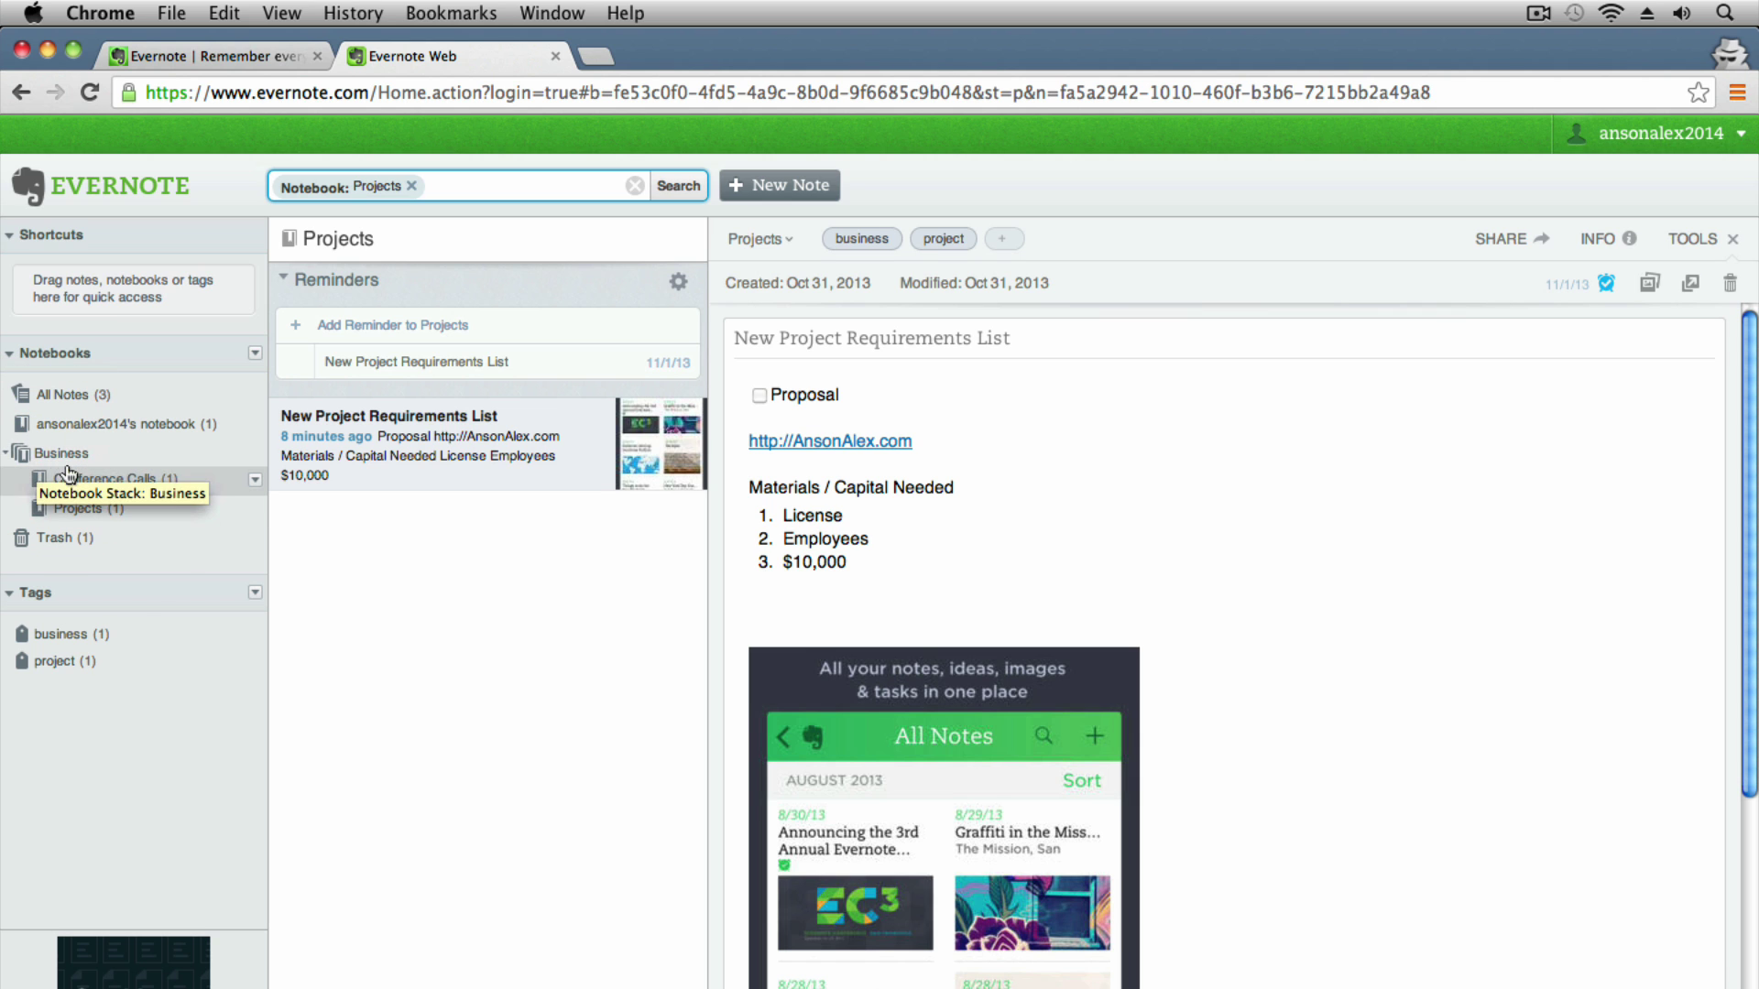
{"action": "left_click", "coordinate": [61, 454]}
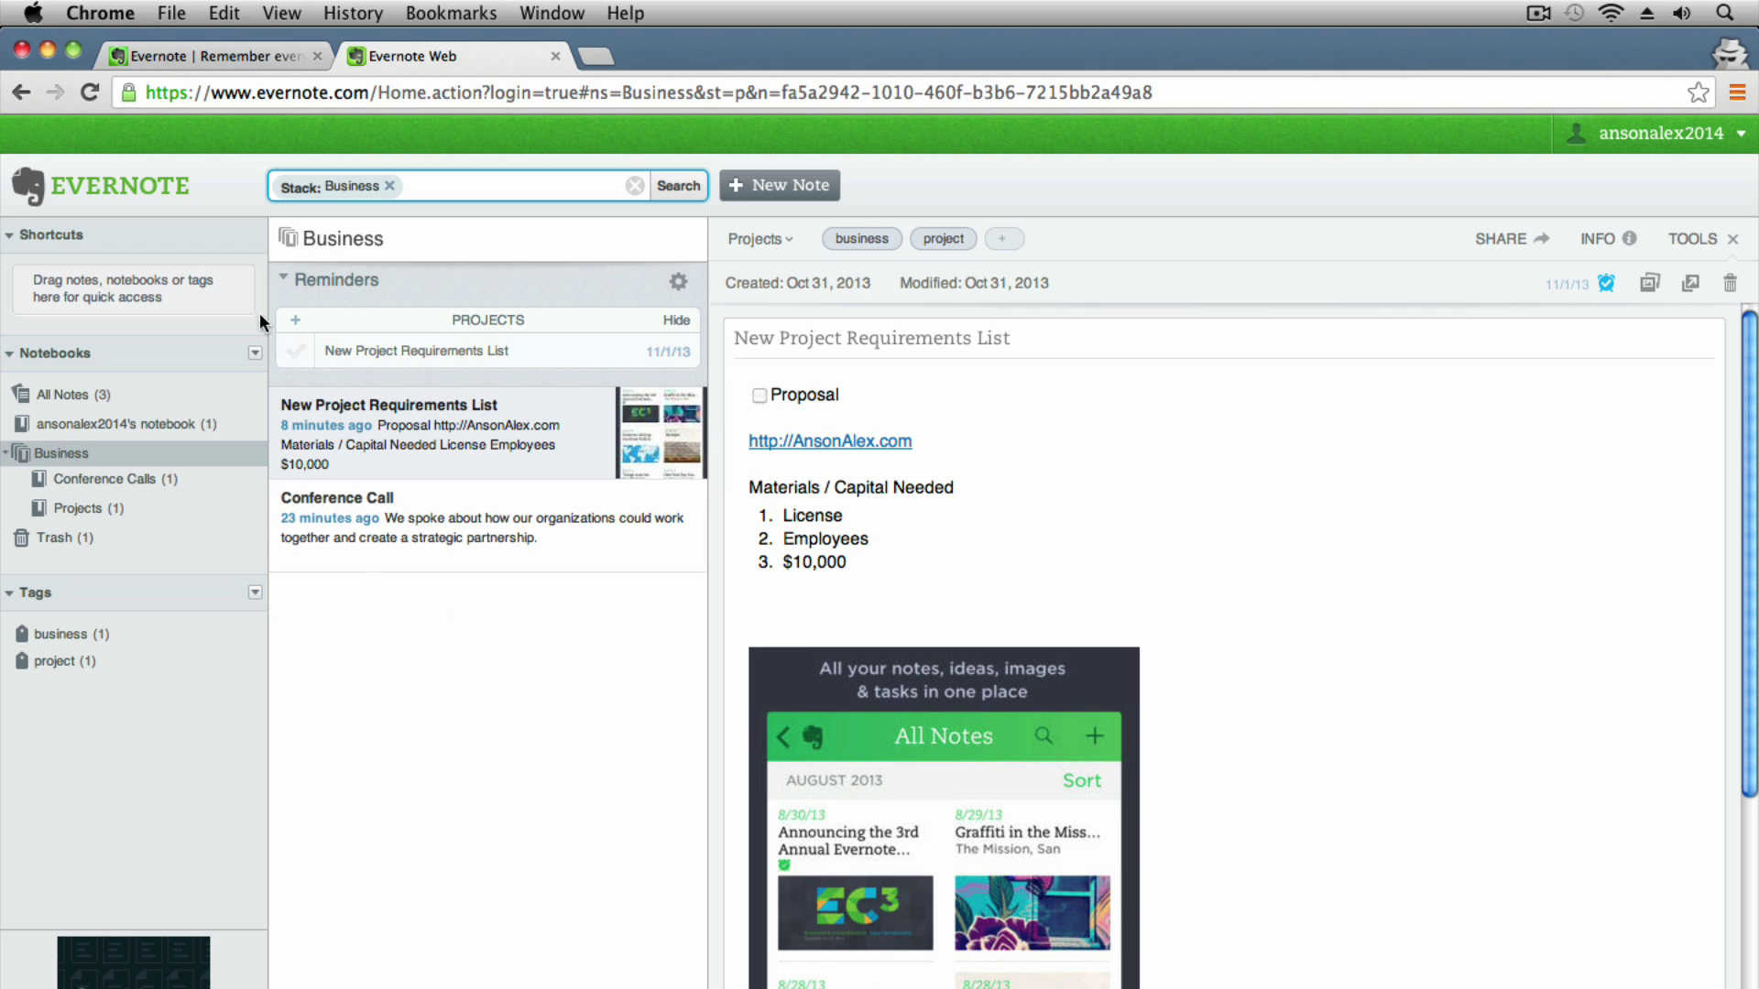
{"action": "left_click", "coordinate": [140, 493]}
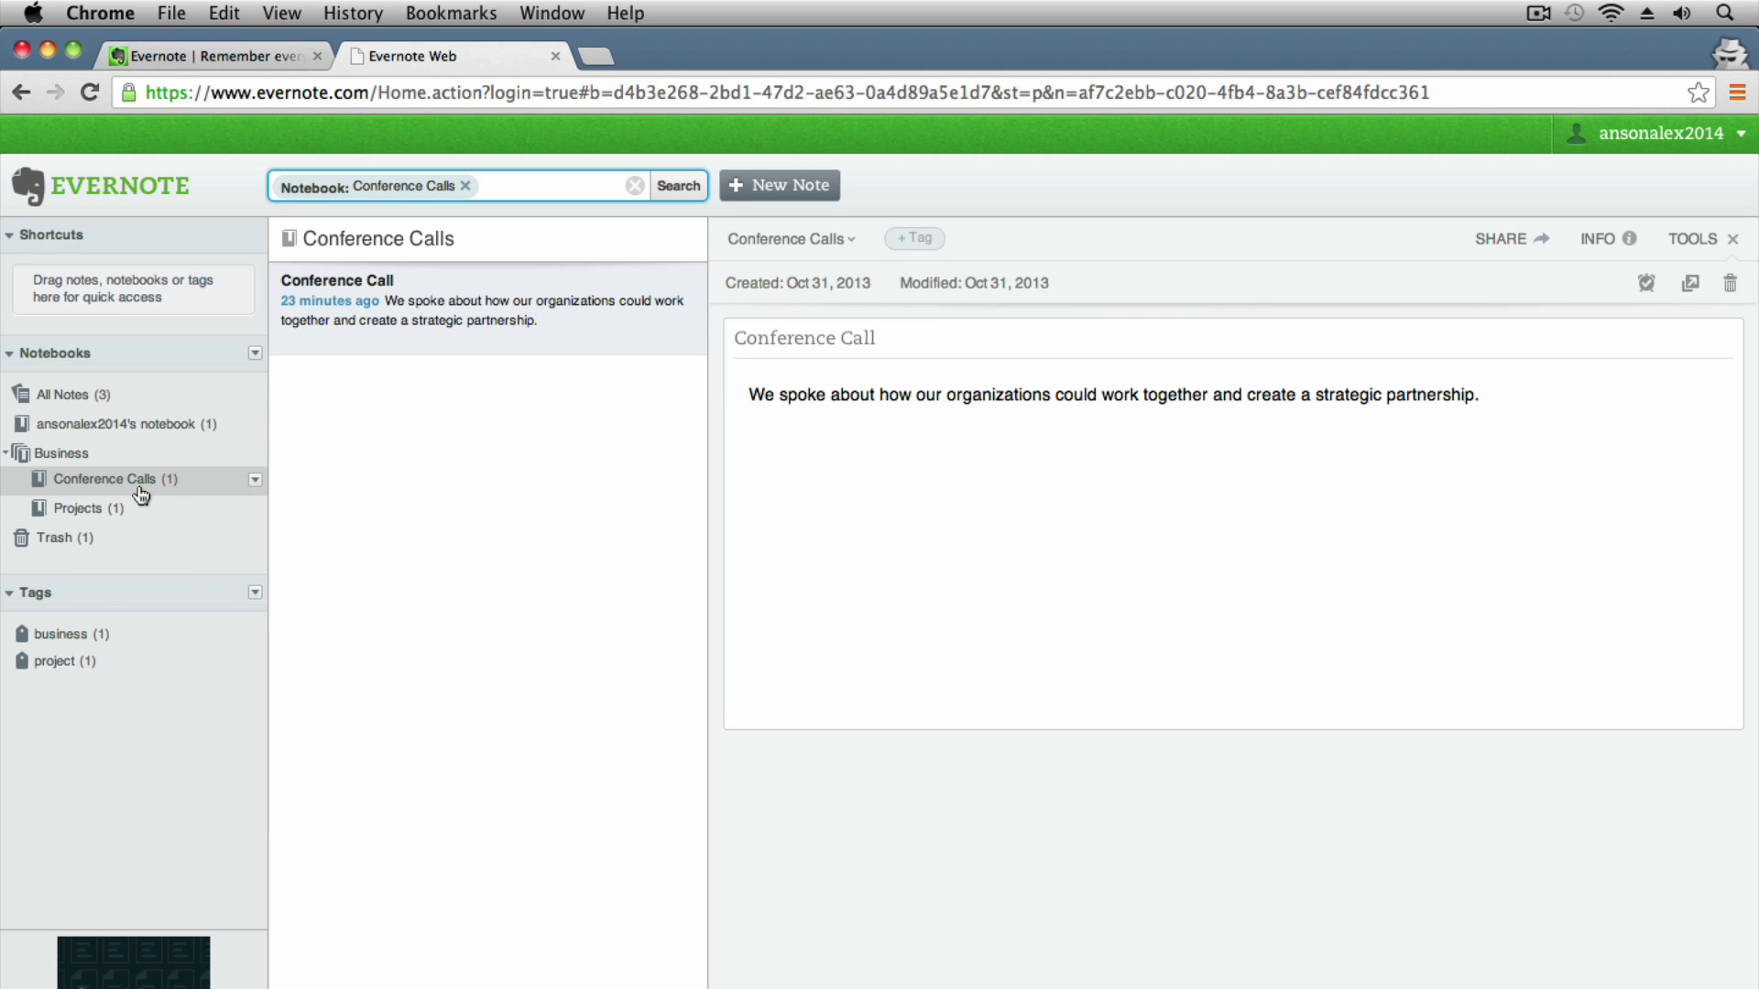
{"action": "left_click", "coordinate": [129, 510]}
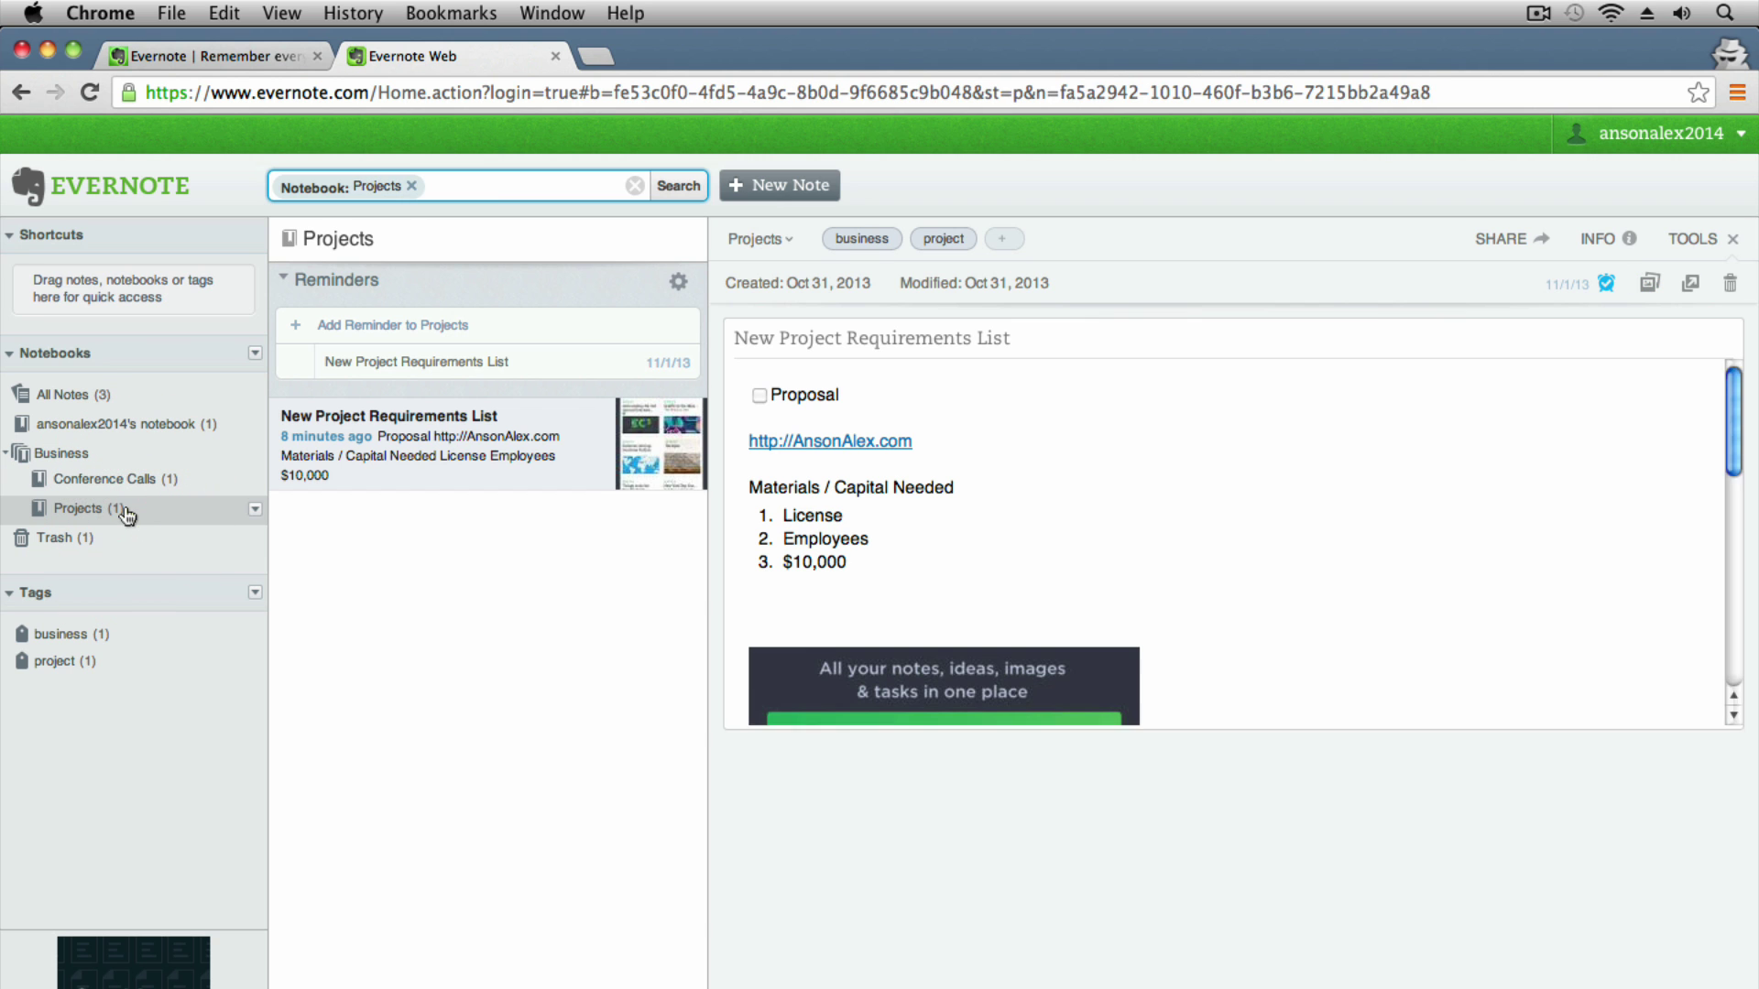
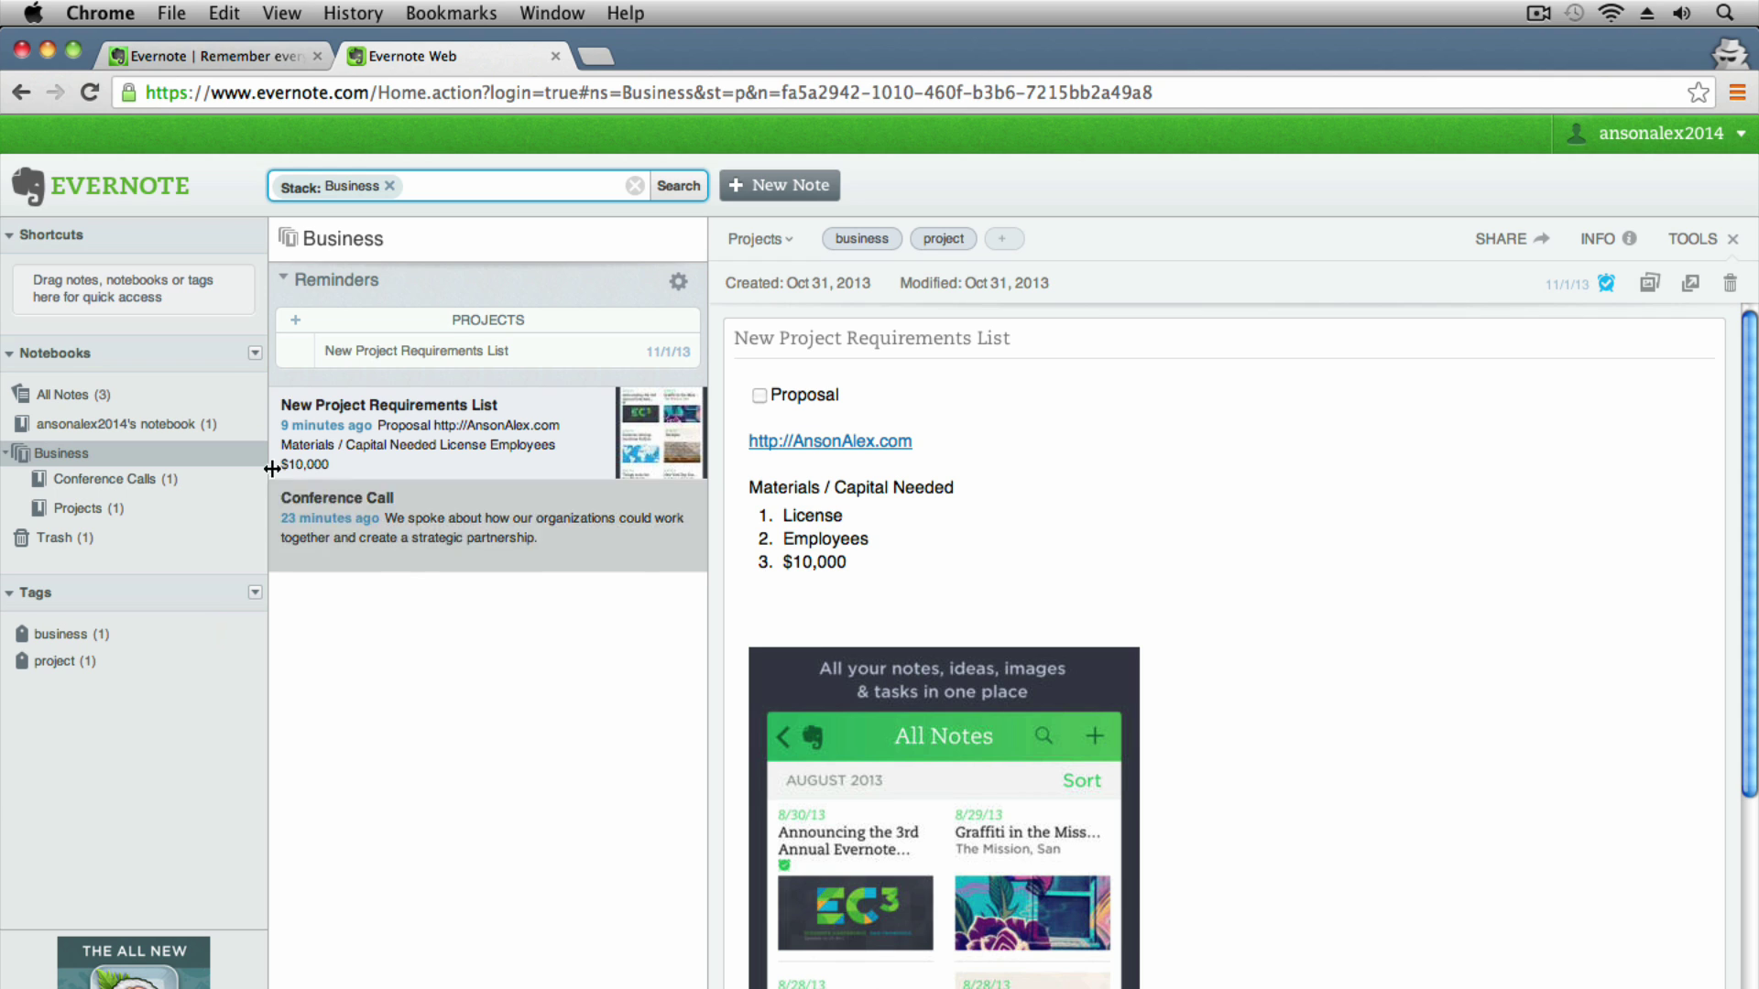
- Create a new notebook named "Groceries"
{"action": "left_click", "coordinate": [255, 356]}
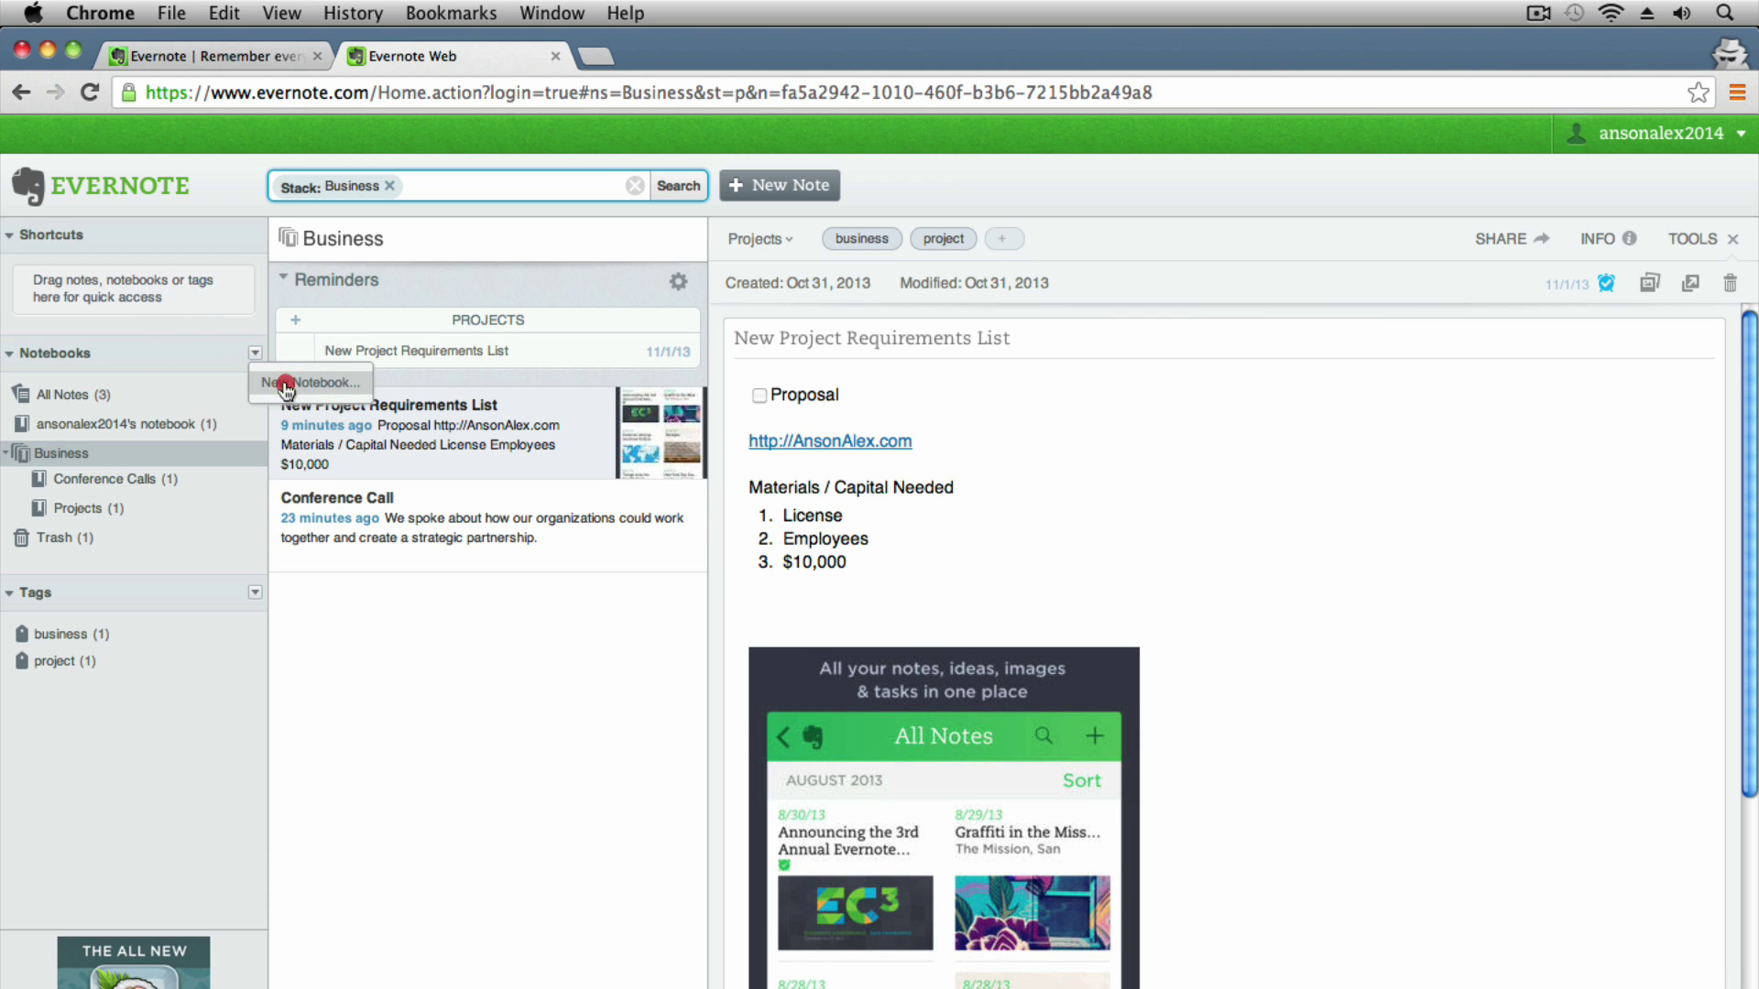
{"action": "type", "text": "Groceries"}
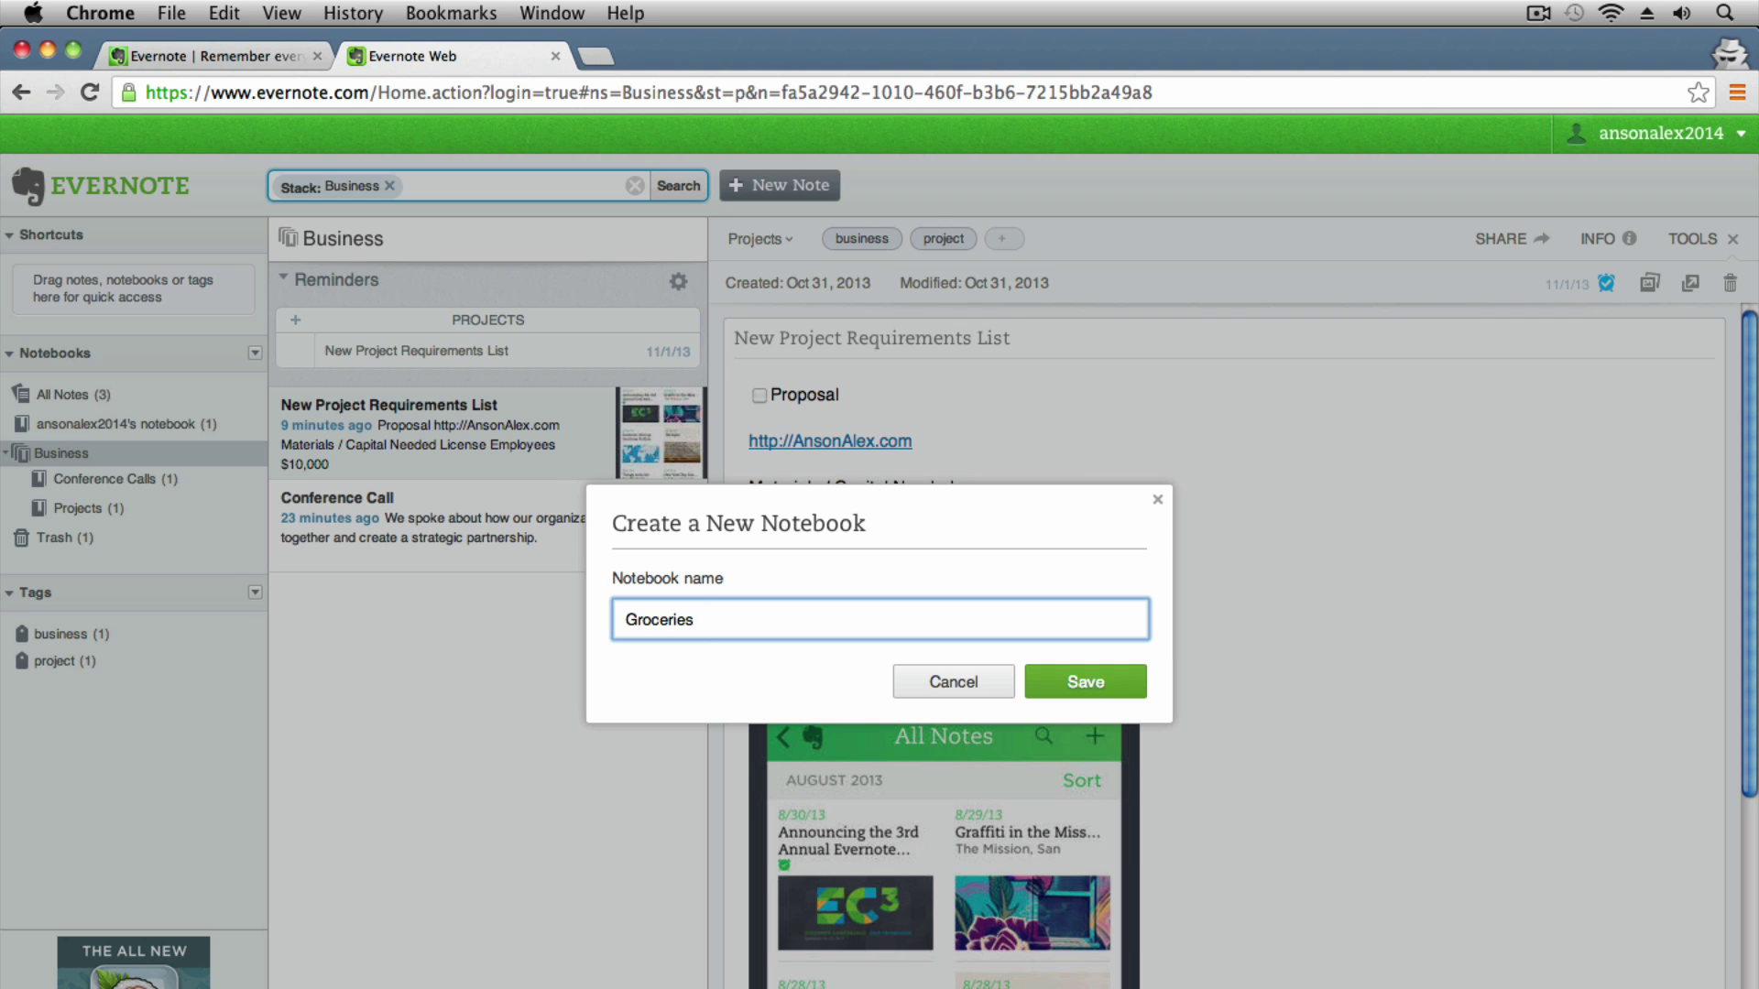
{"action": "key", "text": "Return"}
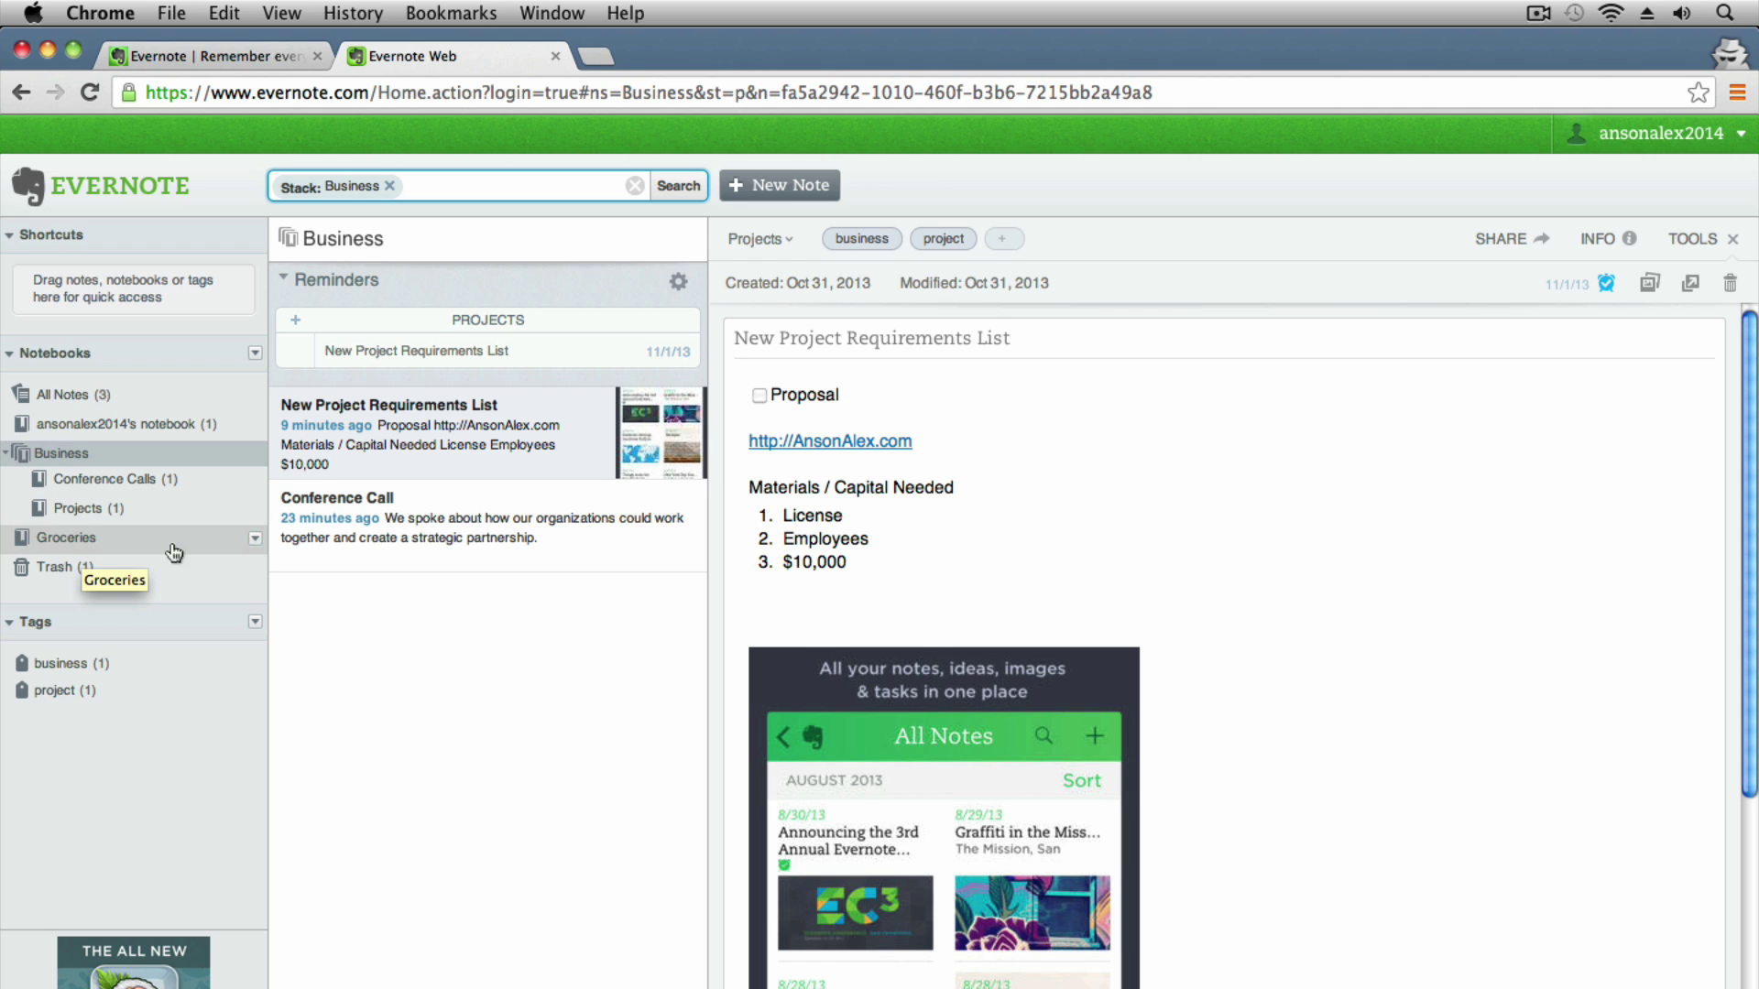
- Put the Groceries notebook into a new stack named "Personal"
{"action": "left_click", "coordinate": [256, 542]}
{"action": "mouse_move", "coordinate": [306, 689]}
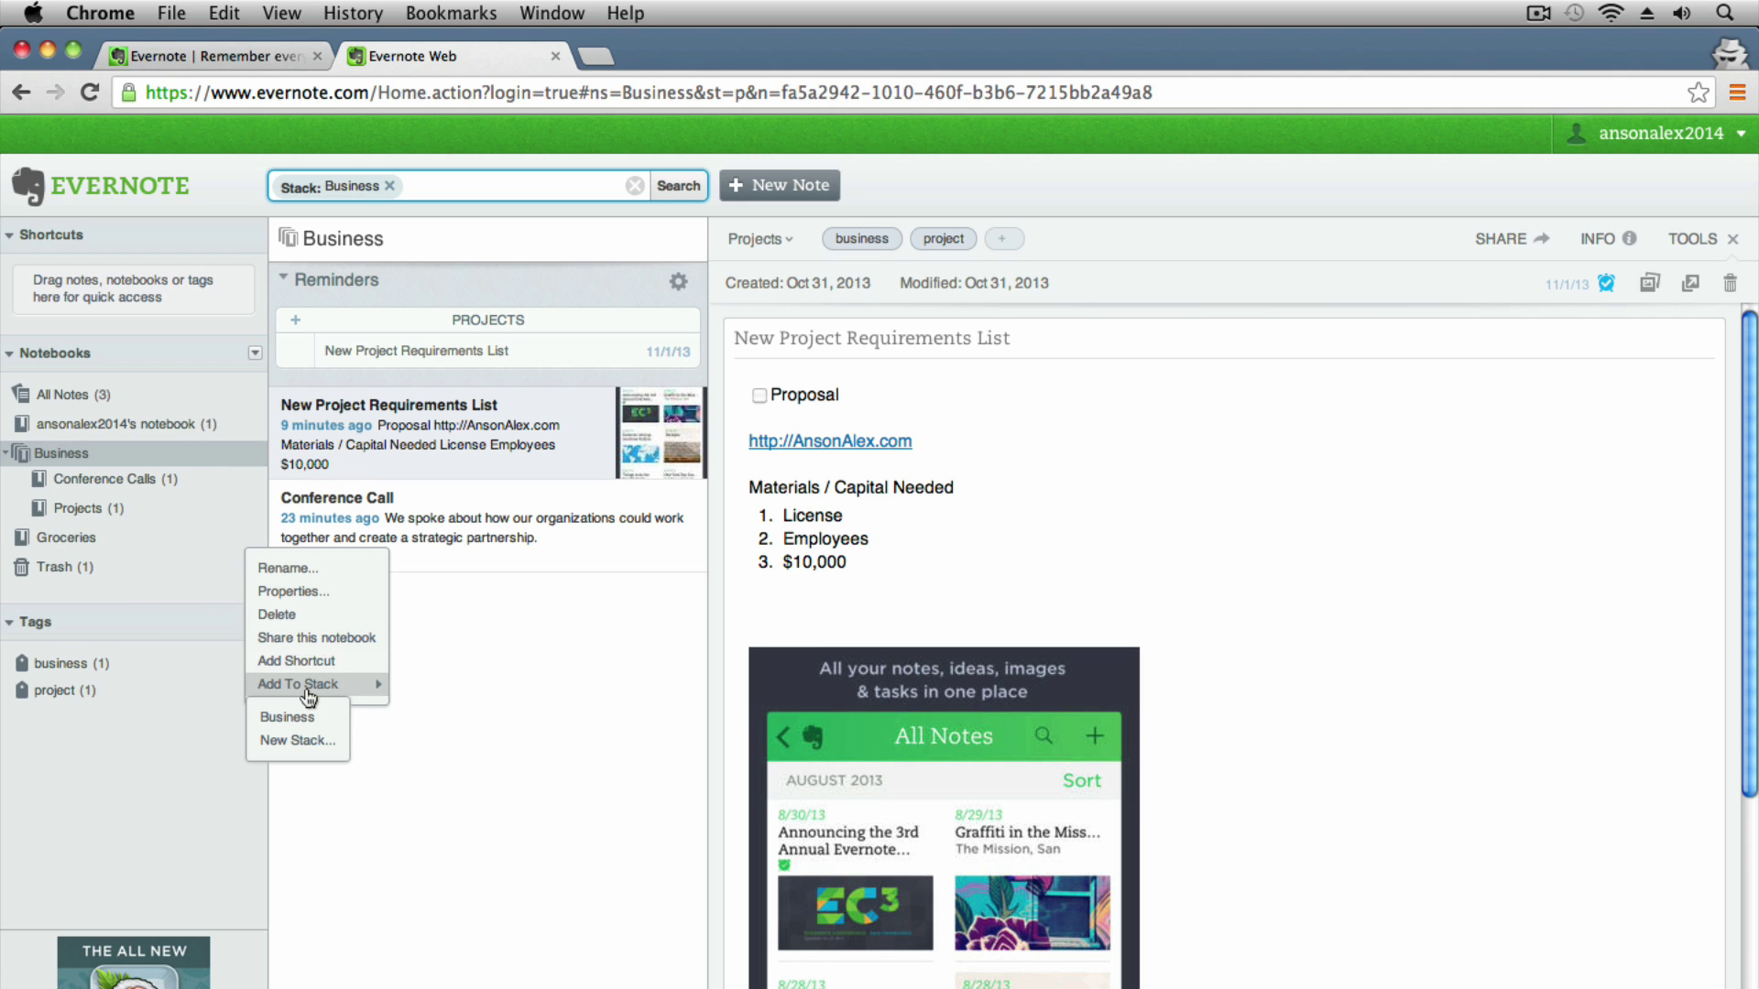
{"action": "left_click", "coordinate": [307, 740]}
{"action": "type", "text": "Personal"}
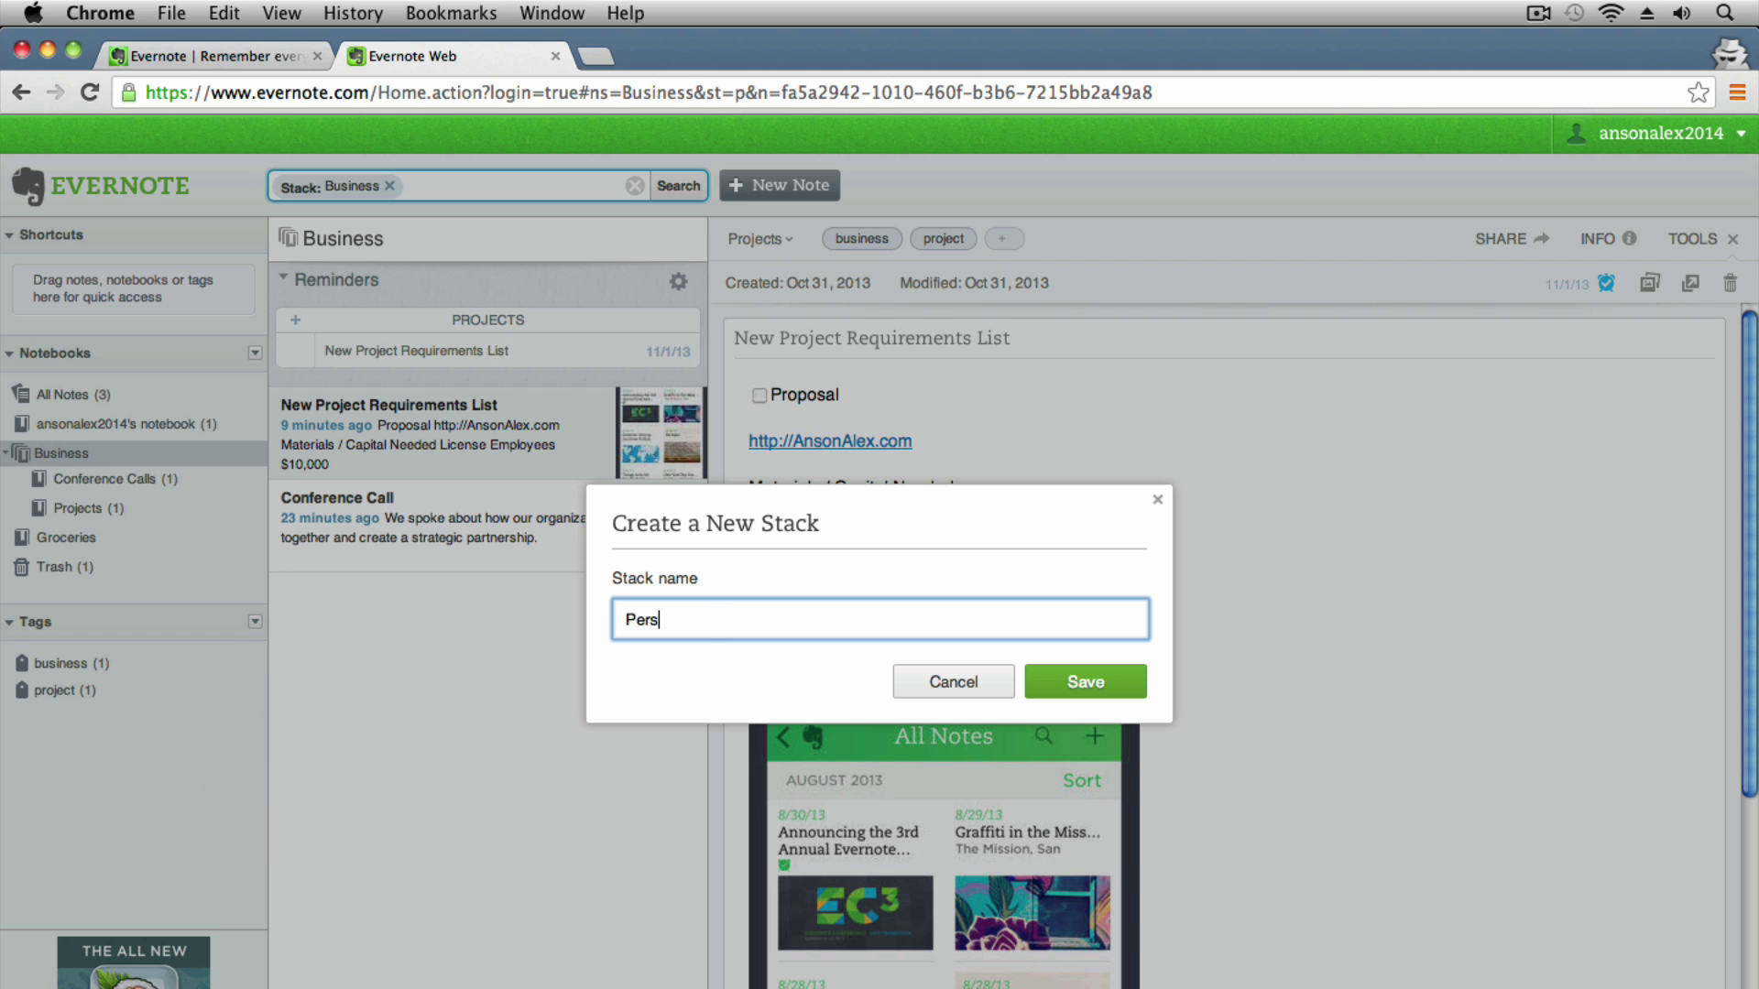
{"action": "left_click", "coordinate": [1083, 681]}
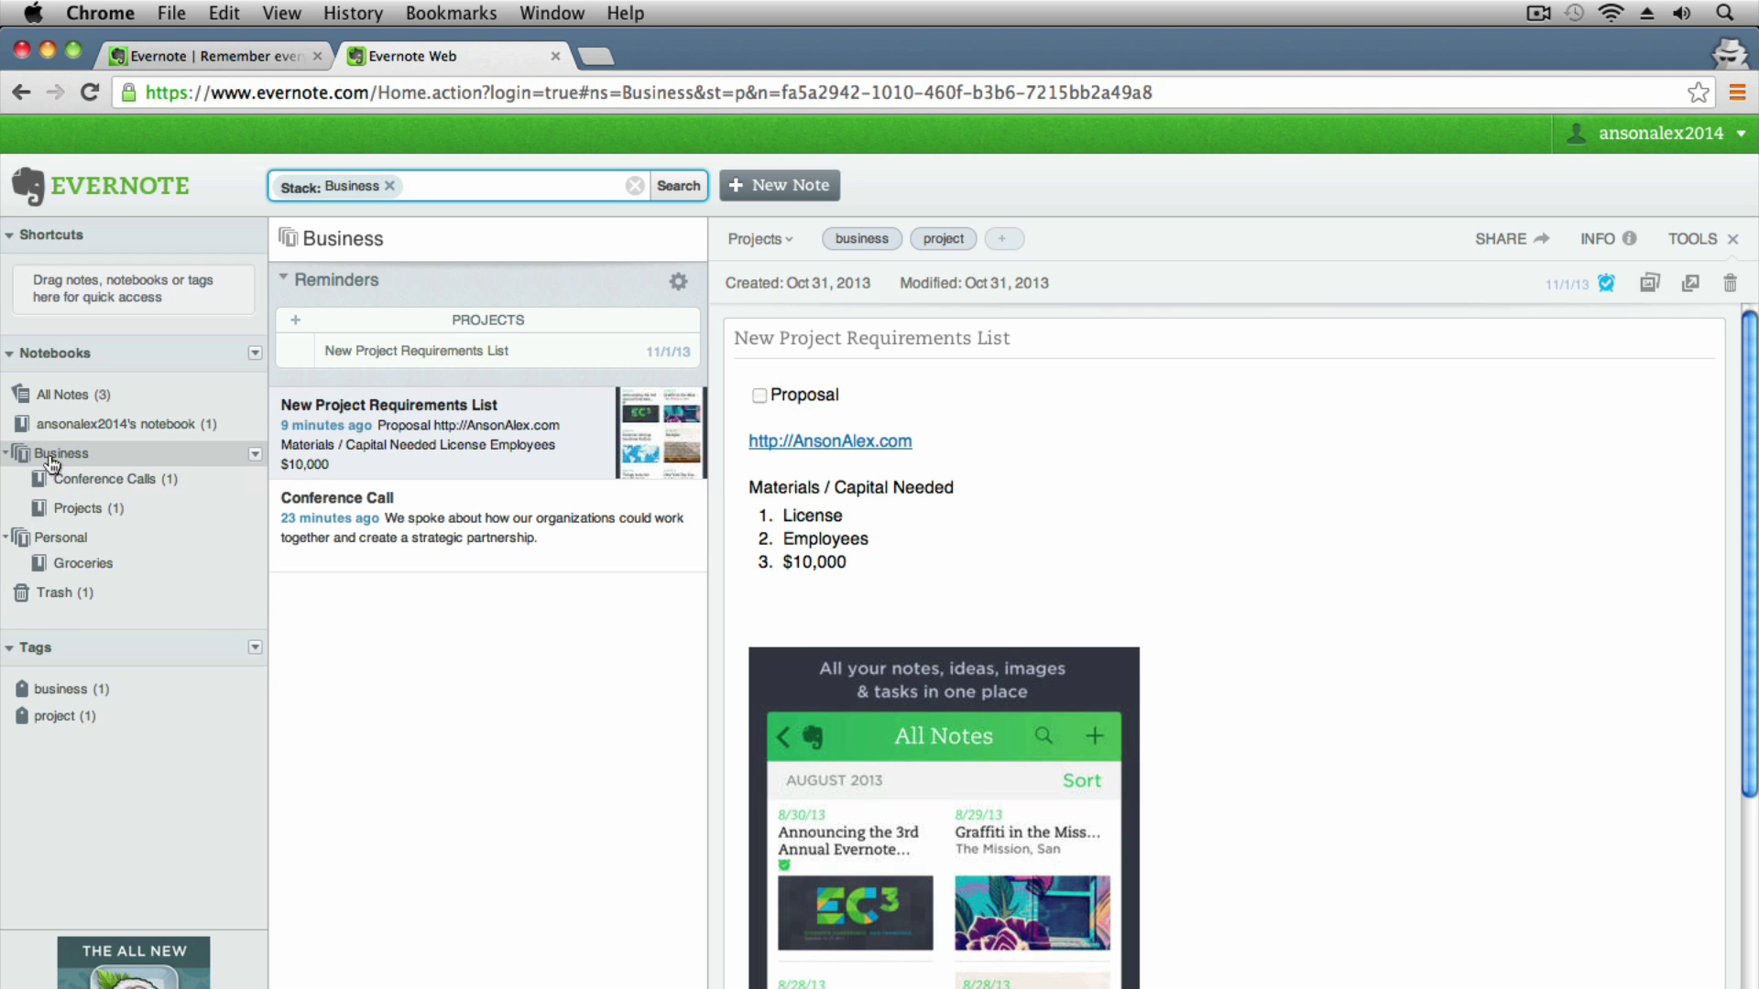
- Move the Grocery List note from the default notebook into the Groceries notebook
{"action": "left_click", "coordinate": [97, 424]}
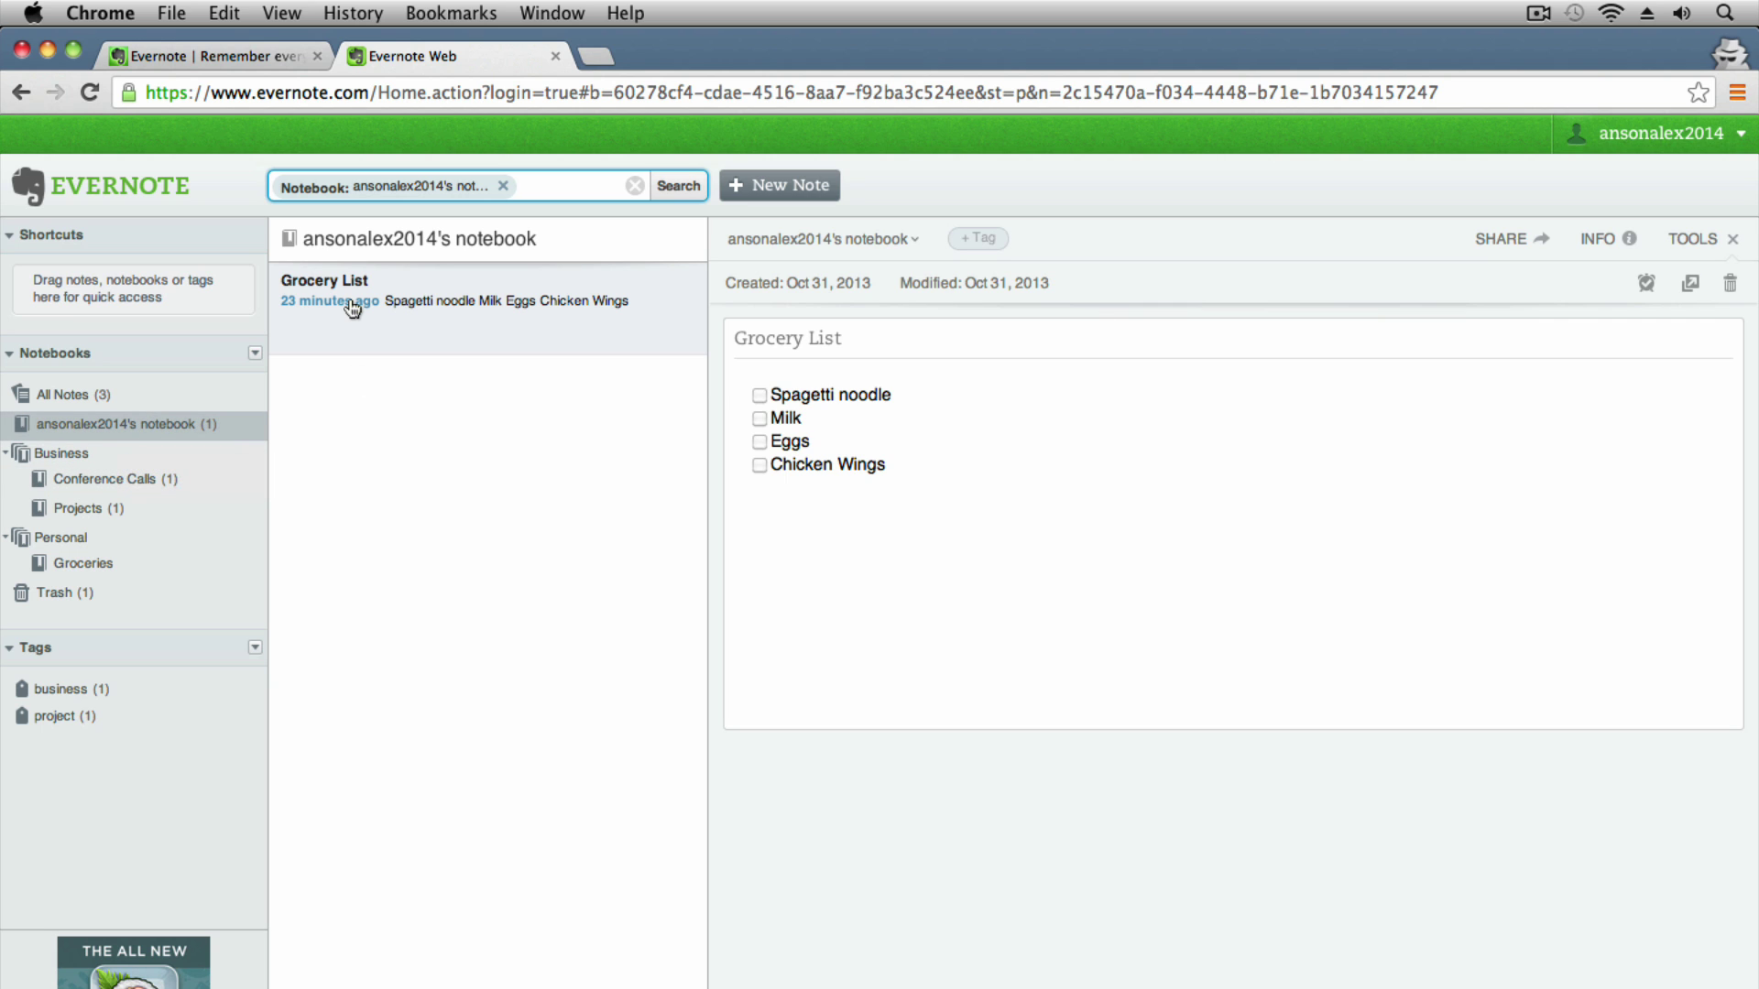
{"action": "left_click_drag", "start_coordinate": [383, 330], "coordinate": [71, 564]}
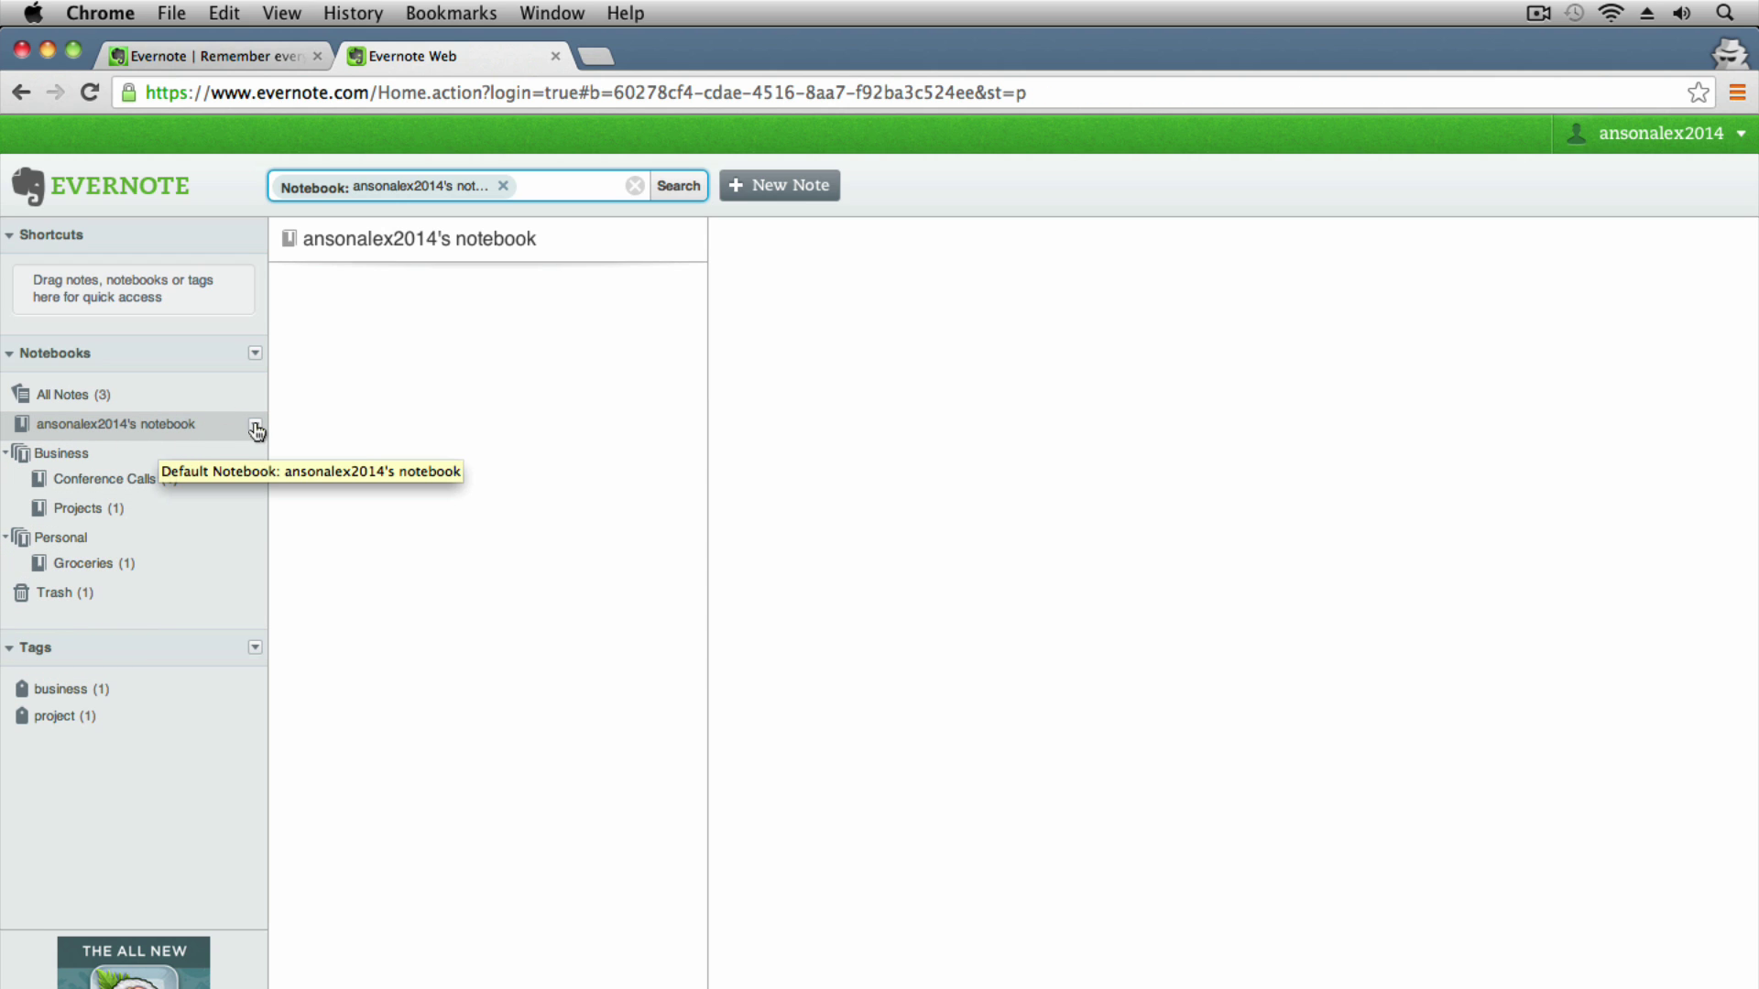
- Delete the empty default notebook from the notebook list and confirm its removal
{"action": "left_click", "coordinate": [255, 429]}
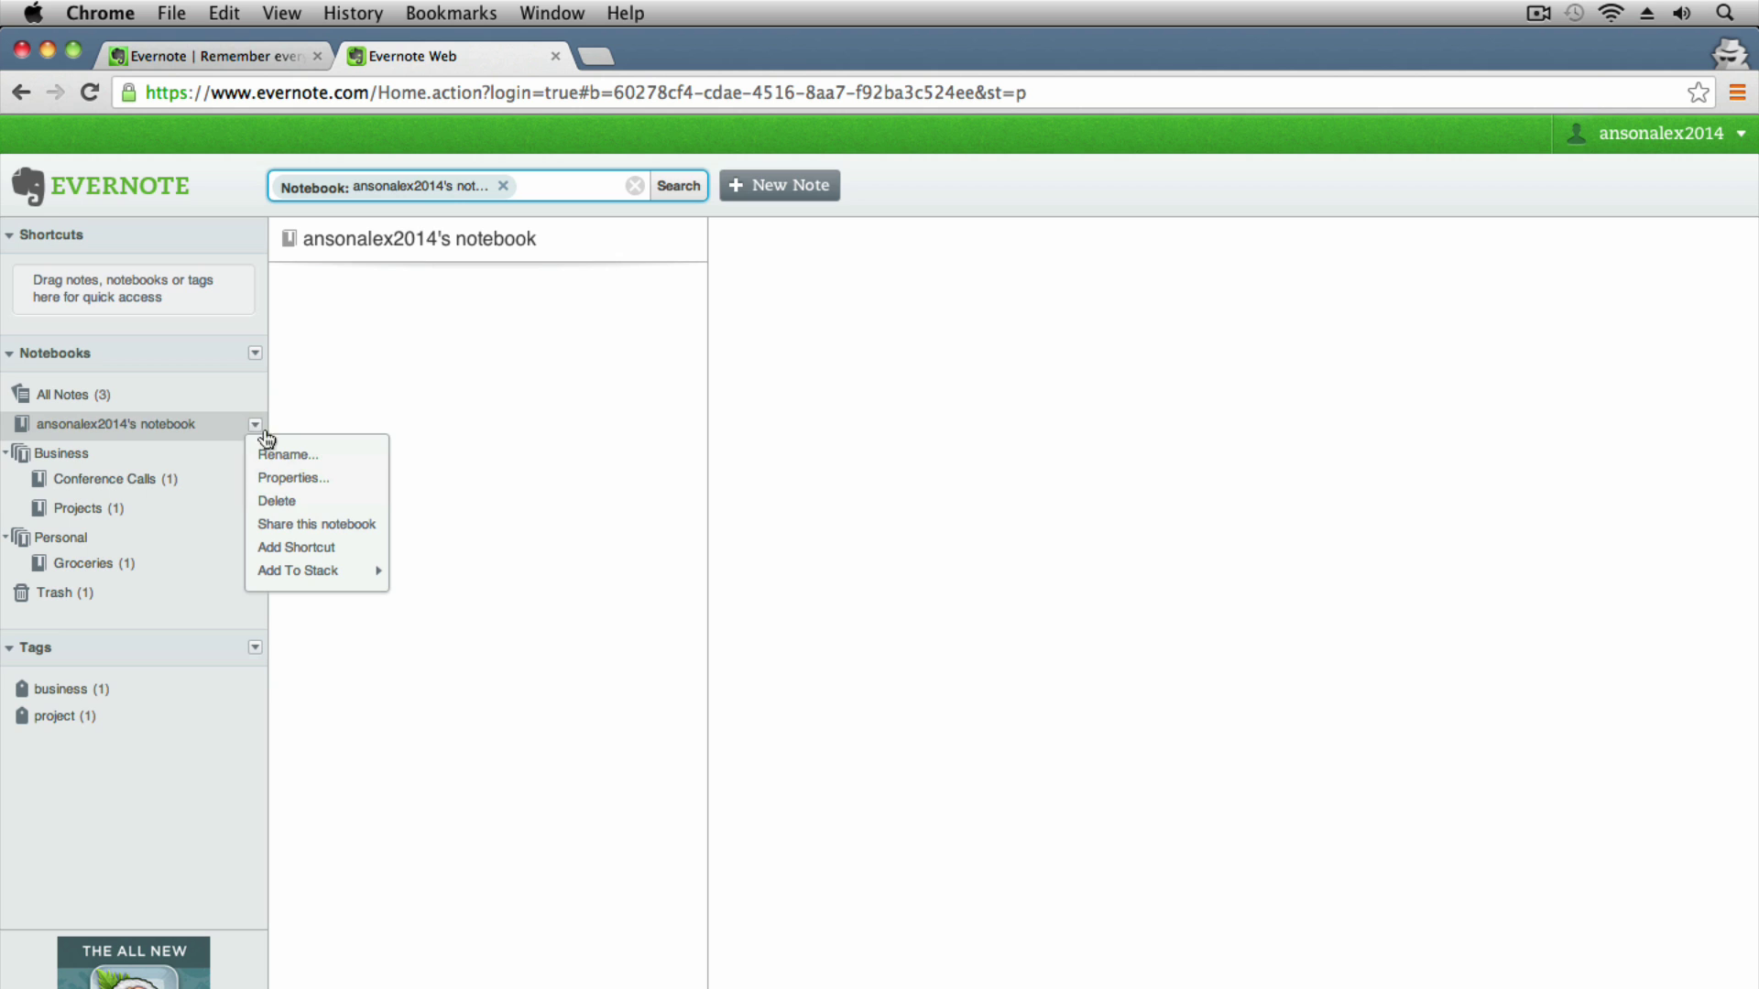
{"action": "left_click", "coordinate": [306, 503]}
{"action": "left_click", "coordinate": [1136, 662]}
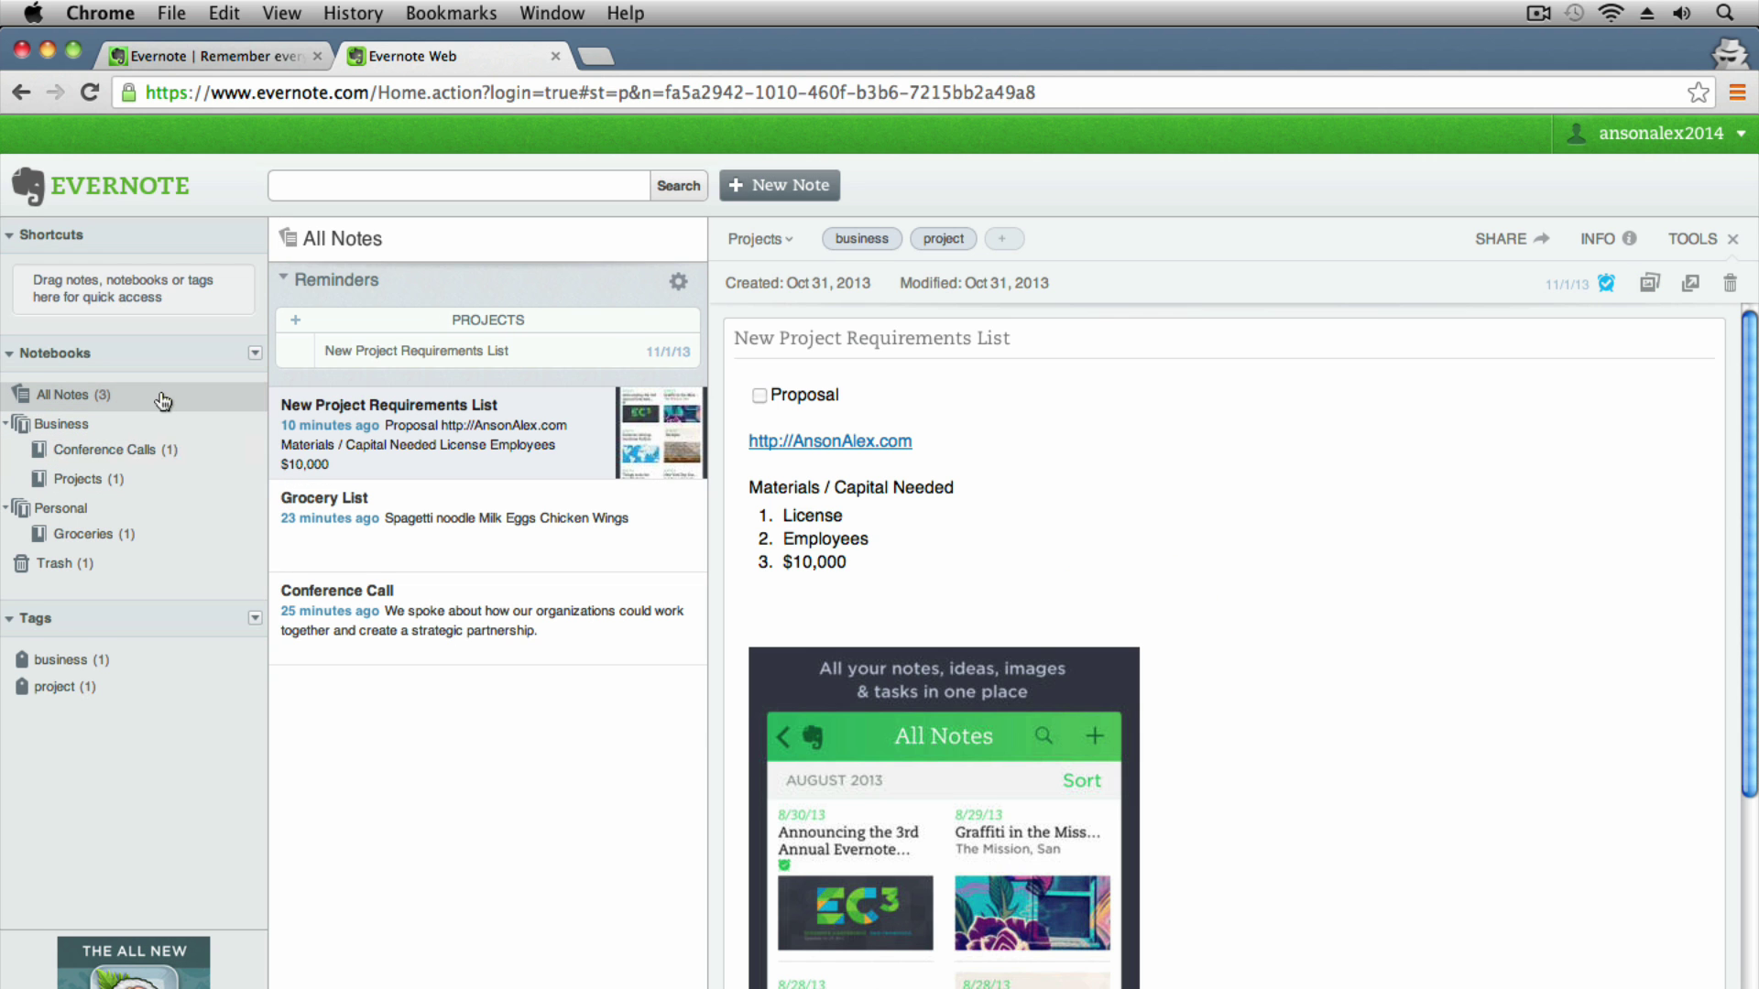
- Collapse the Business and Personal stacks, leaving only Business expanded again
{"action": "left_click", "coordinate": [61, 426]}
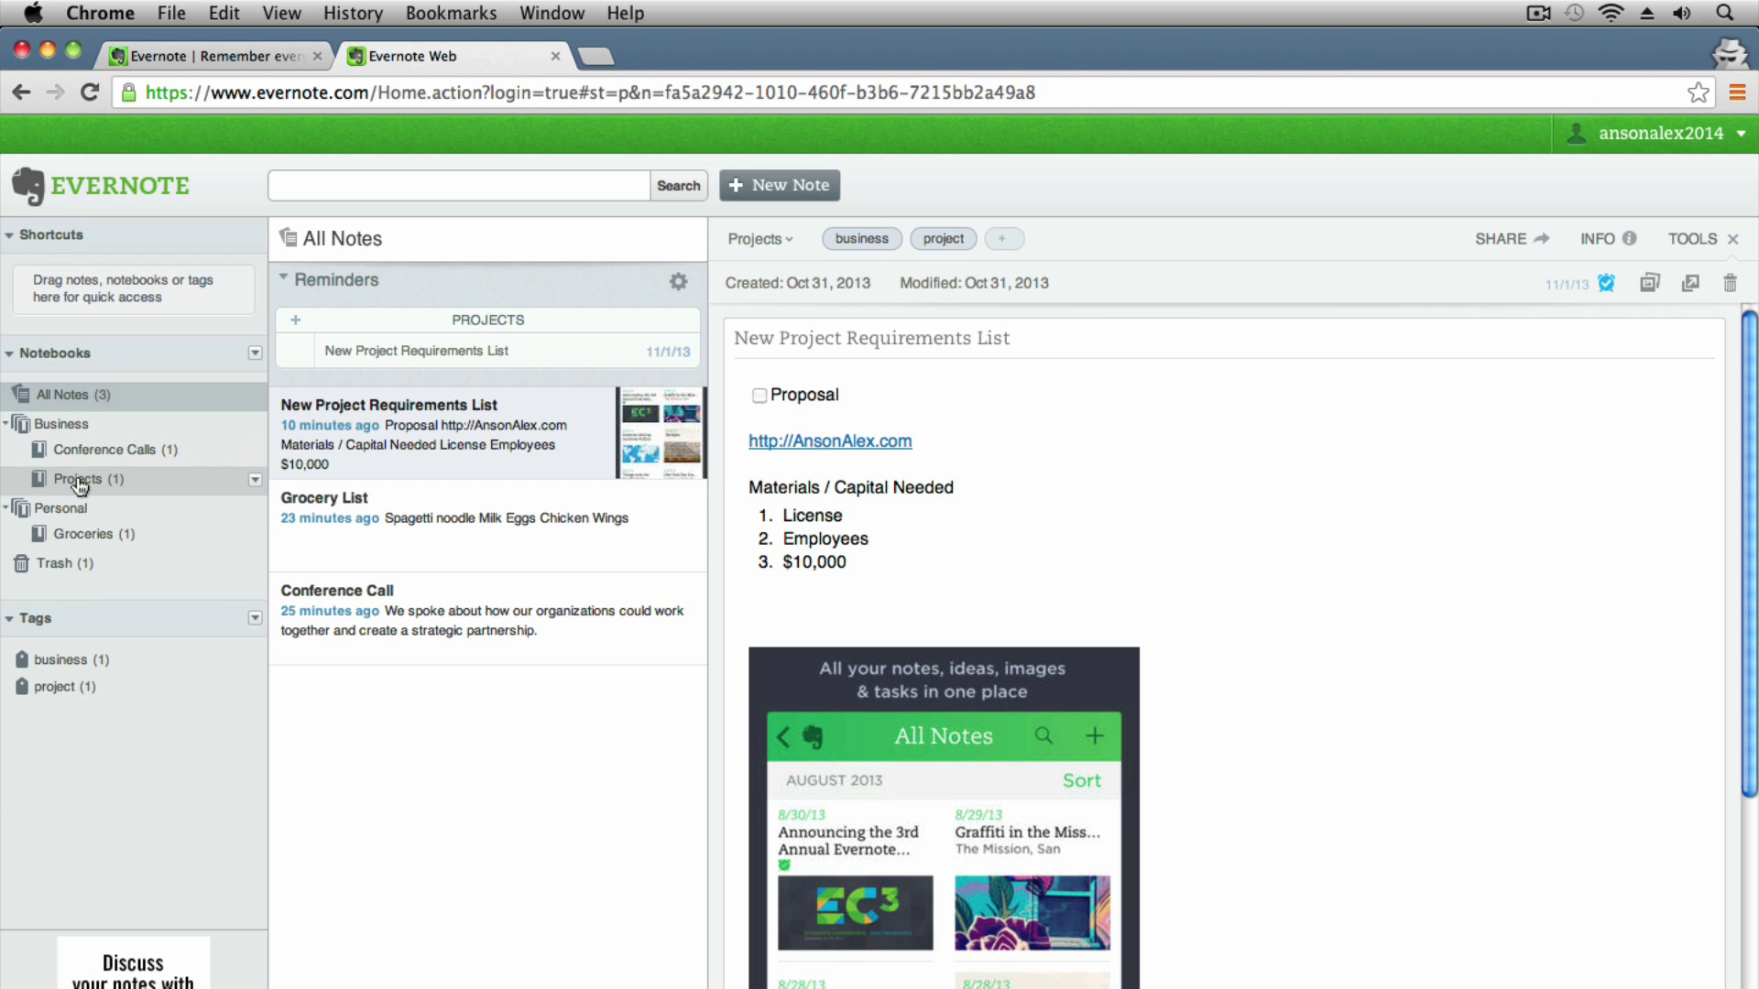
{"action": "left_click", "coordinate": [6, 423]}
{"action": "left_click", "coordinate": [6, 453]}
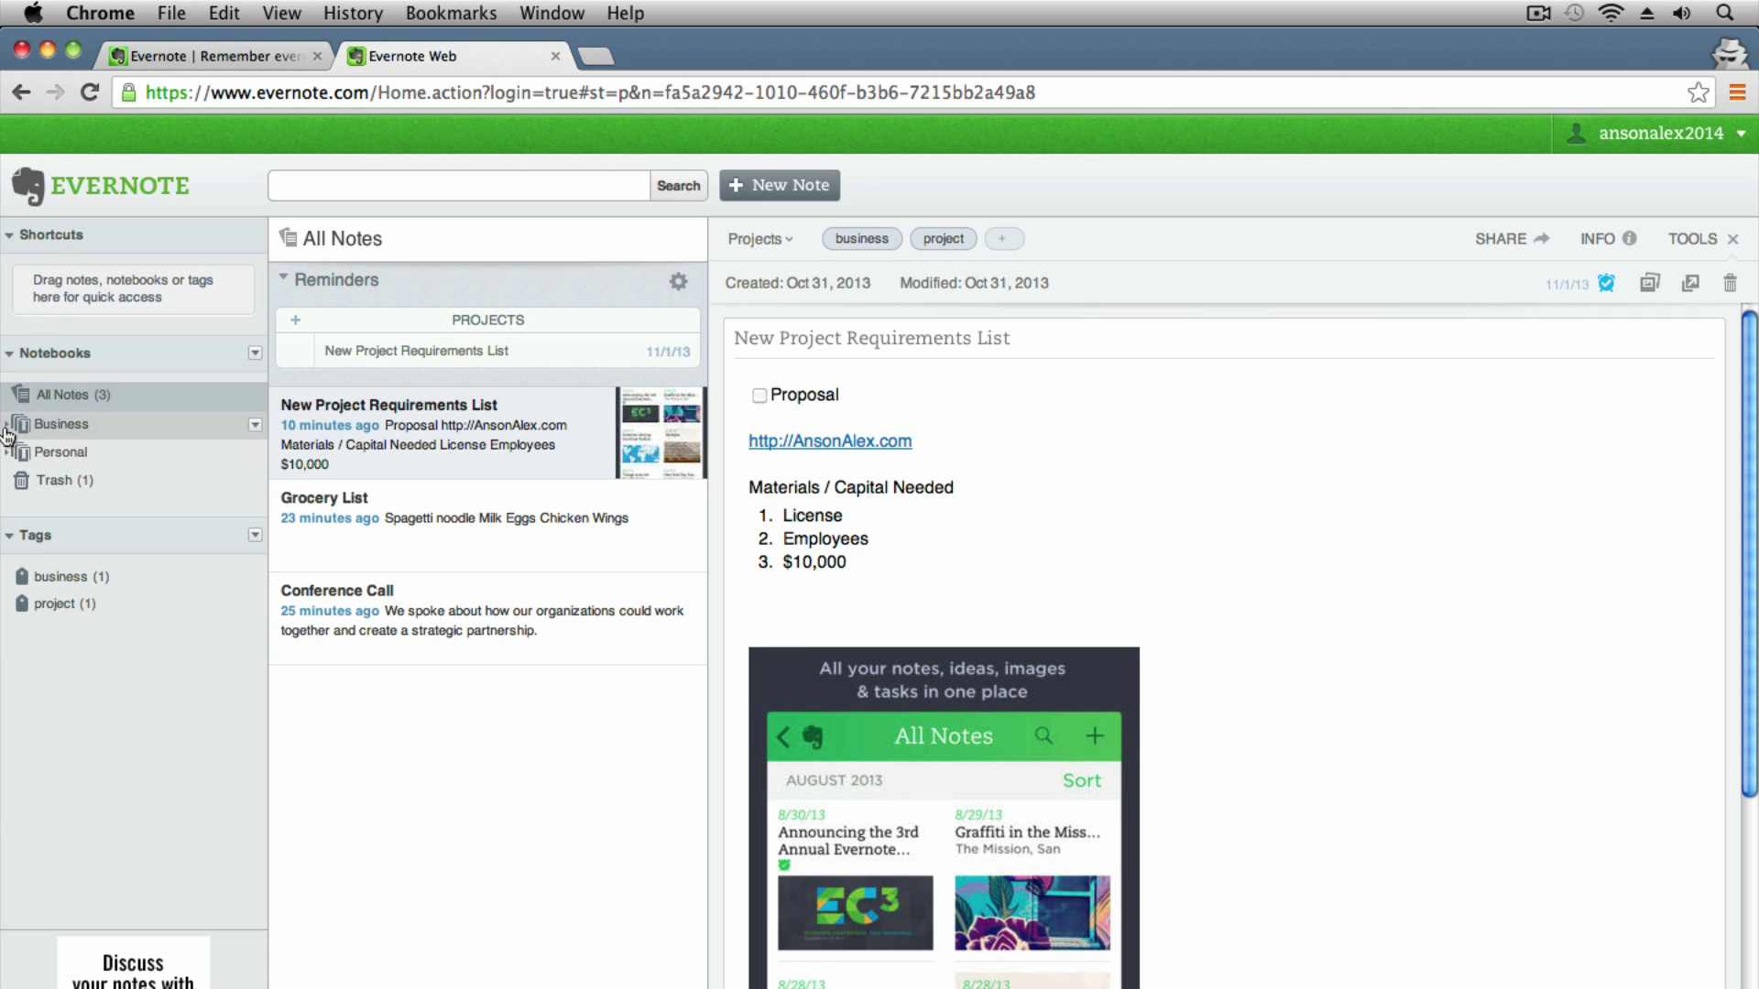
{"action": "left_click", "coordinate": [7, 424]}
- Add the Projects notebook, its New Project Requirements List note and the business tag to the shortcuts
{"action": "left_click_drag", "start_coordinate": [78, 479], "coordinate": [97, 294]}
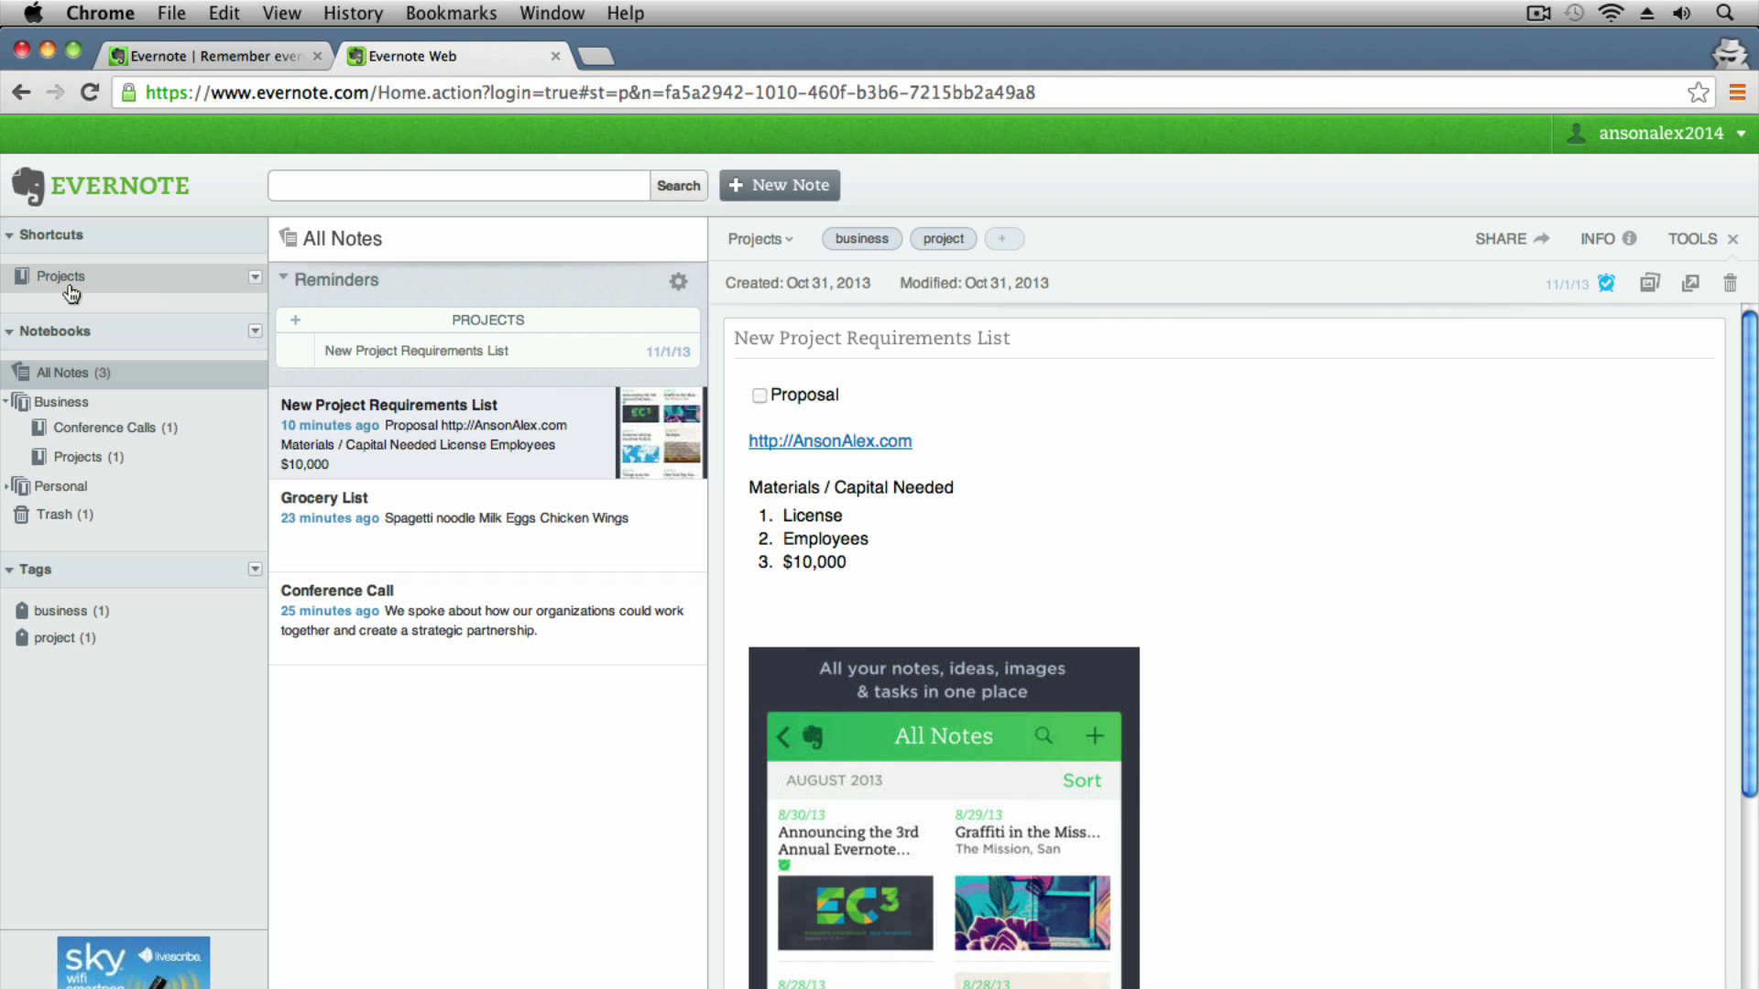
{"action": "left_click", "coordinate": [90, 457]}
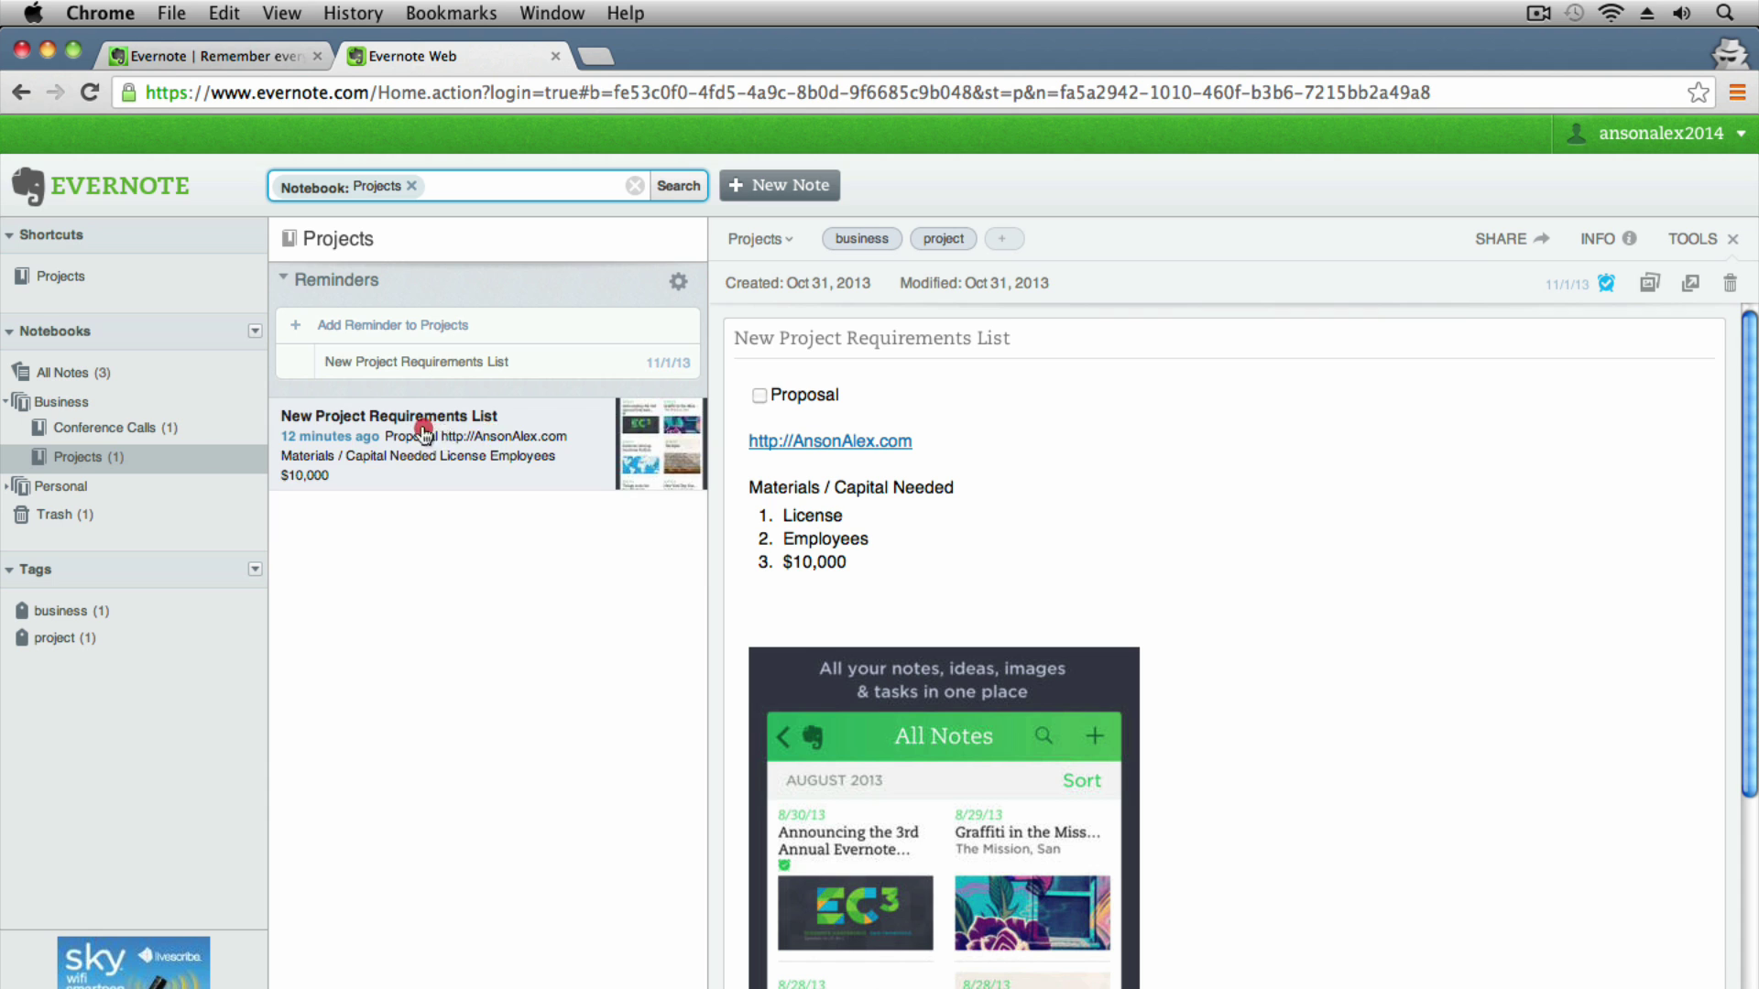
{"action": "left_click_drag", "start_coordinate": [424, 430], "coordinate": [125, 280]}
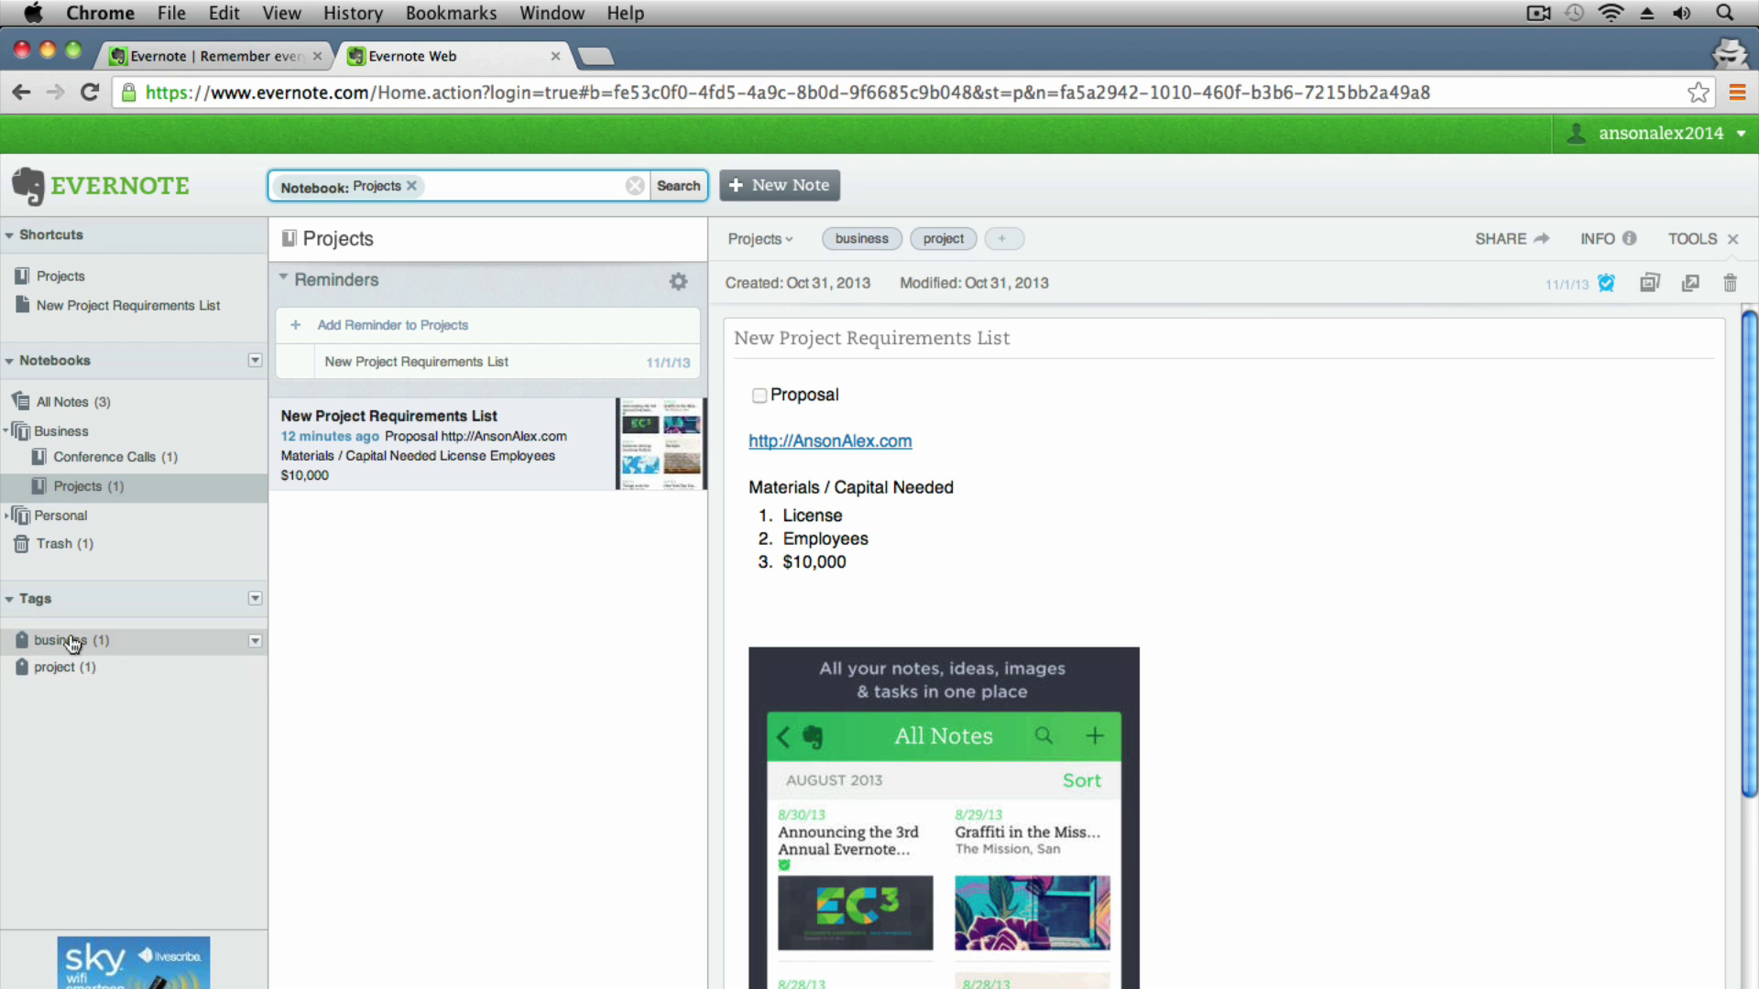
{"action": "left_click_drag", "start_coordinate": [73, 644], "coordinate": [90, 321]}
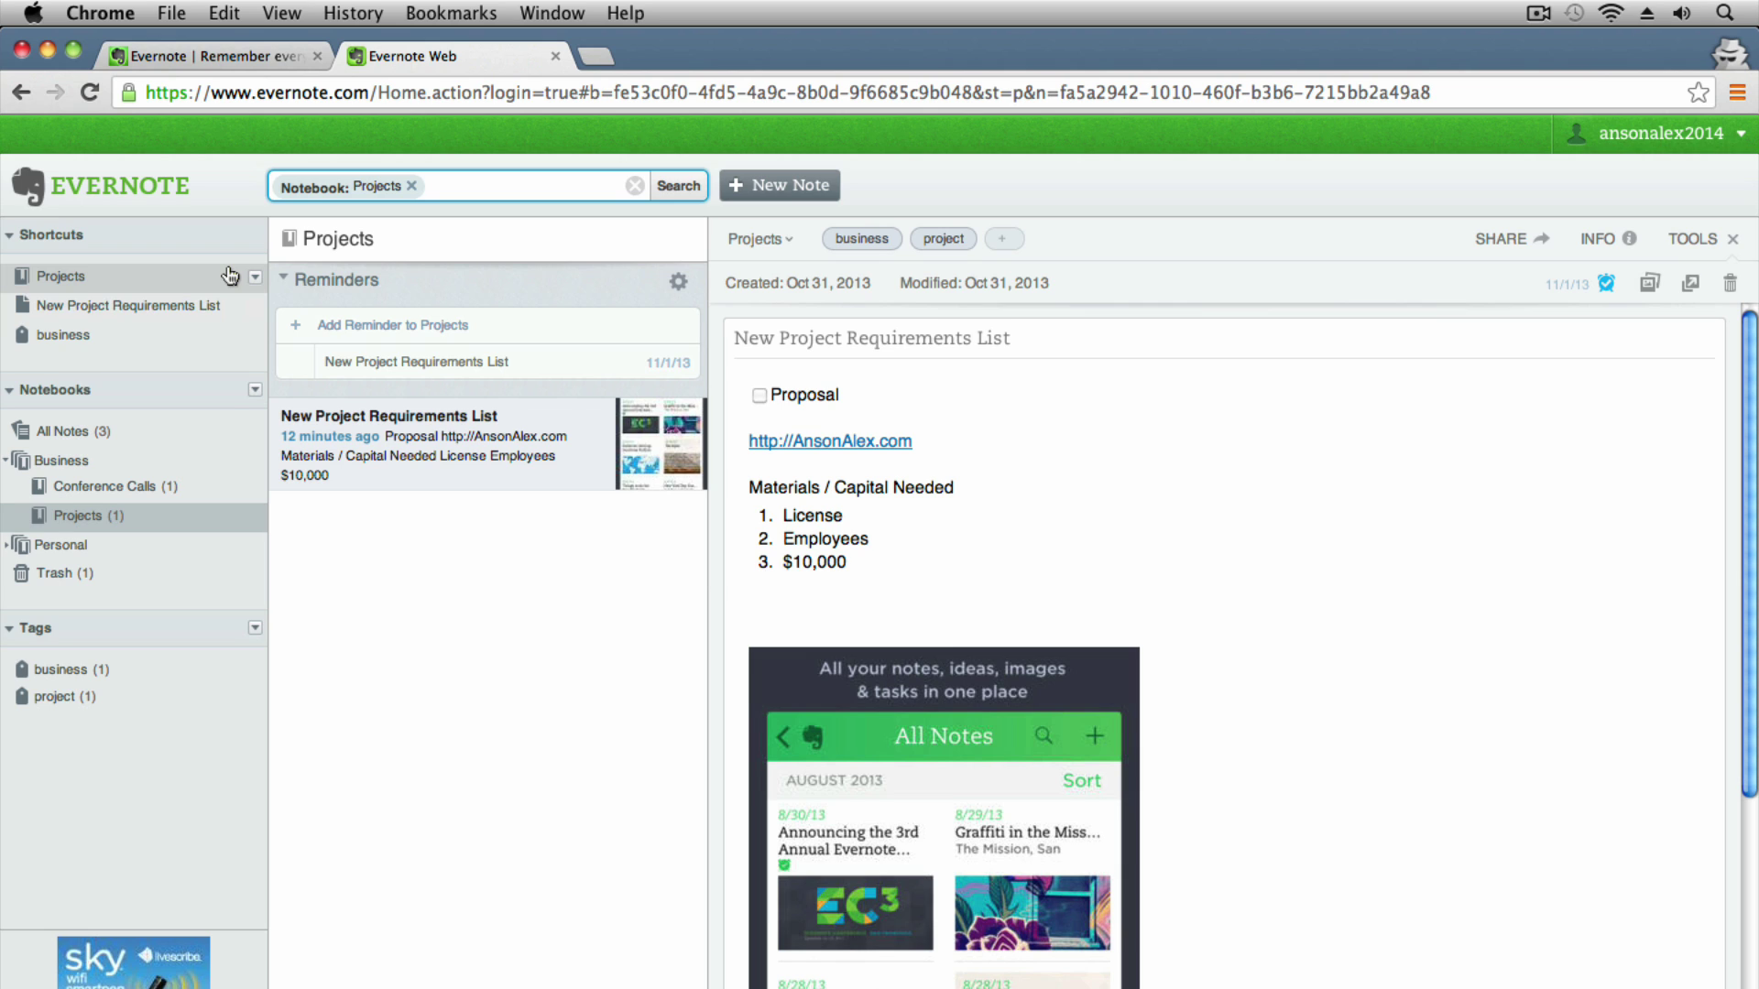
- Search all notes for "grocery"
{"action": "left_click", "coordinate": [87, 432]}
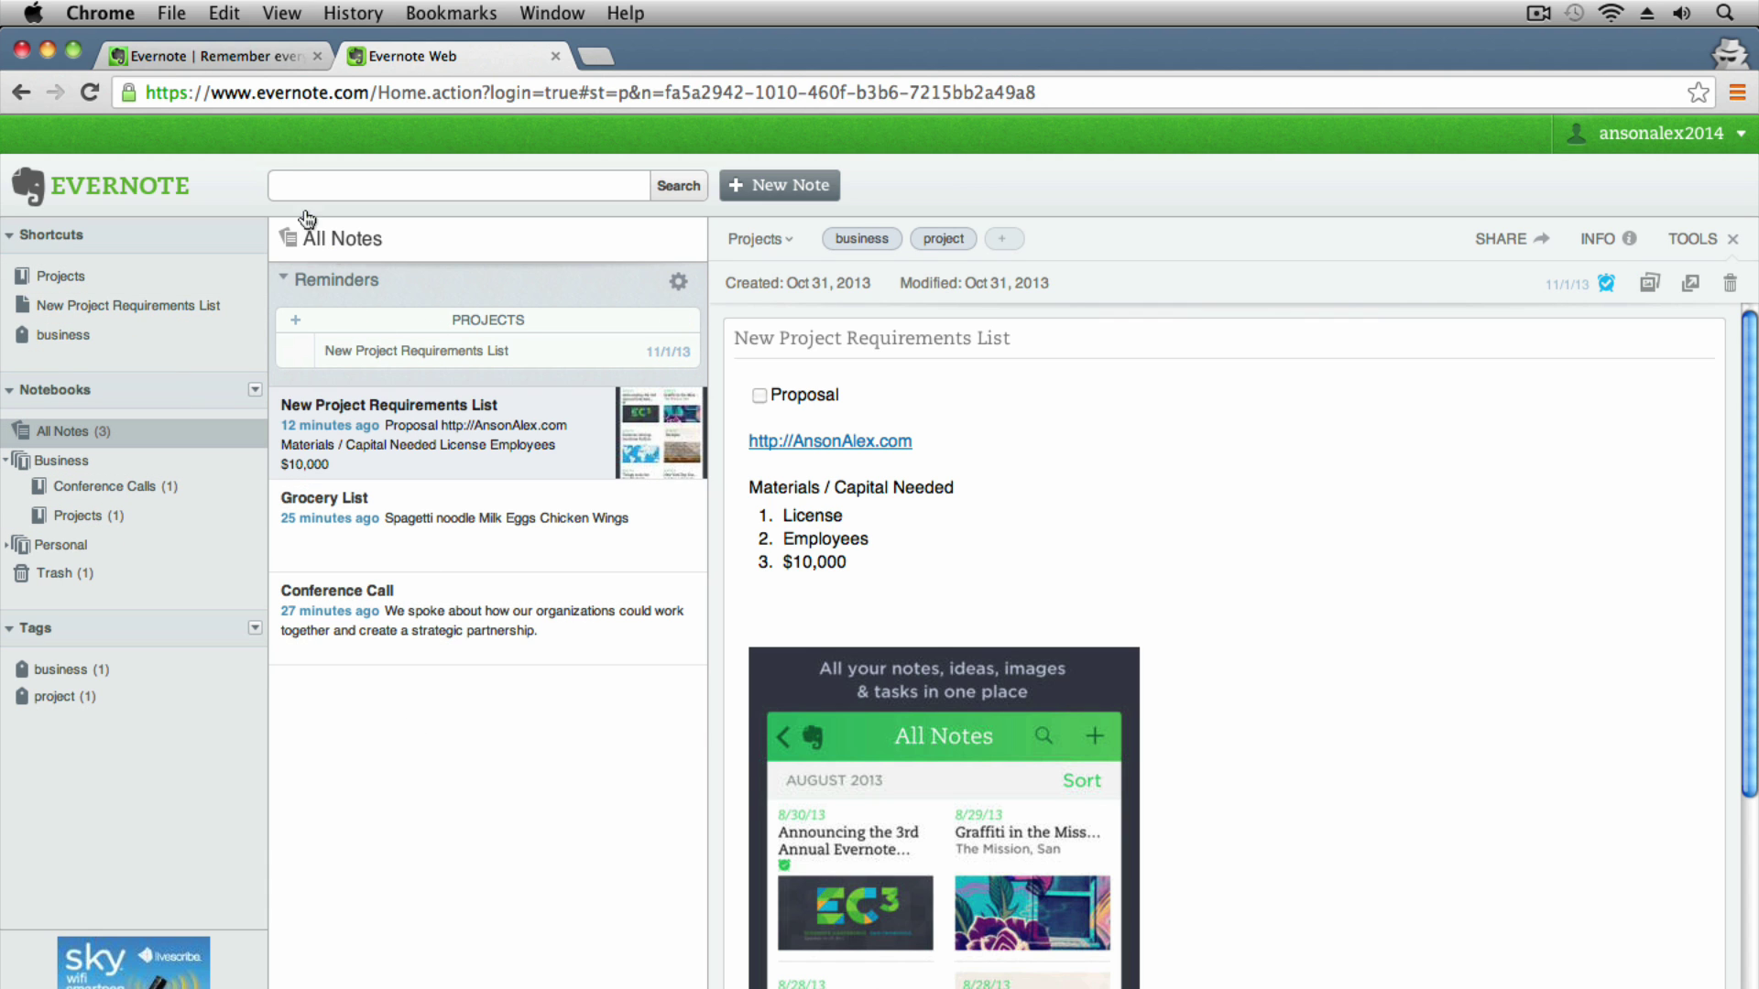
{"action": "left_click", "coordinate": [330, 186]}
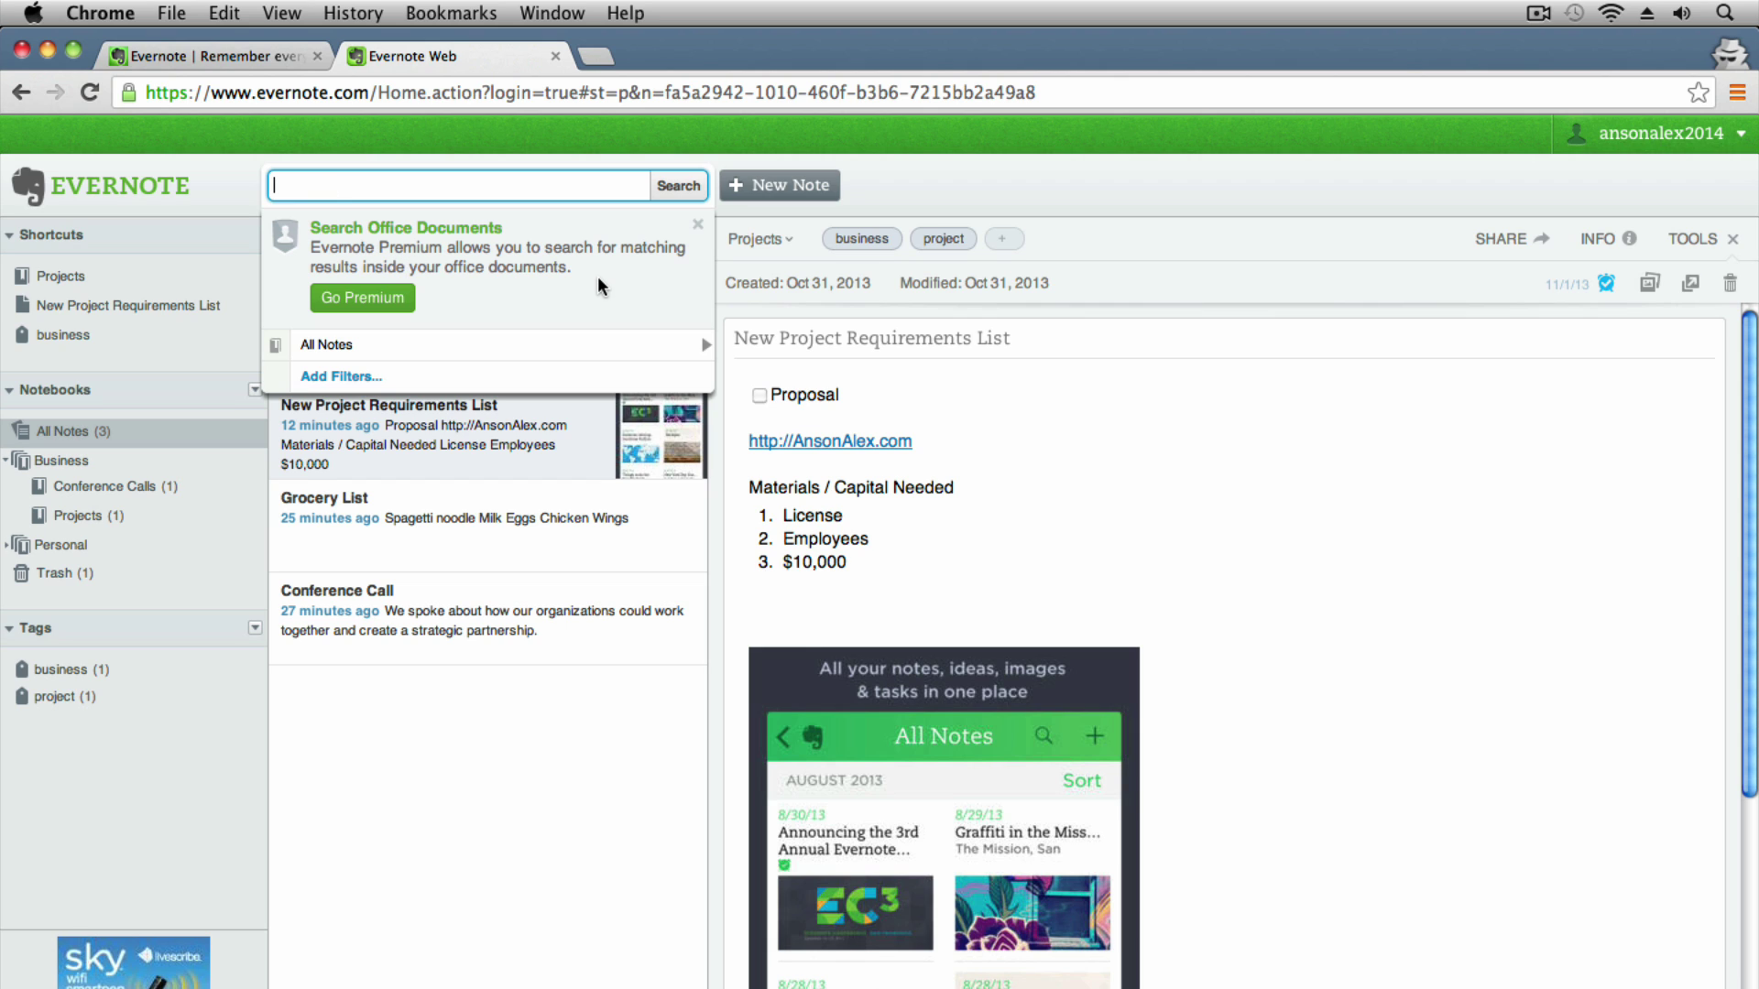
{"action": "type", "text": "grocery"}
{"action": "key", "text": "Return"}
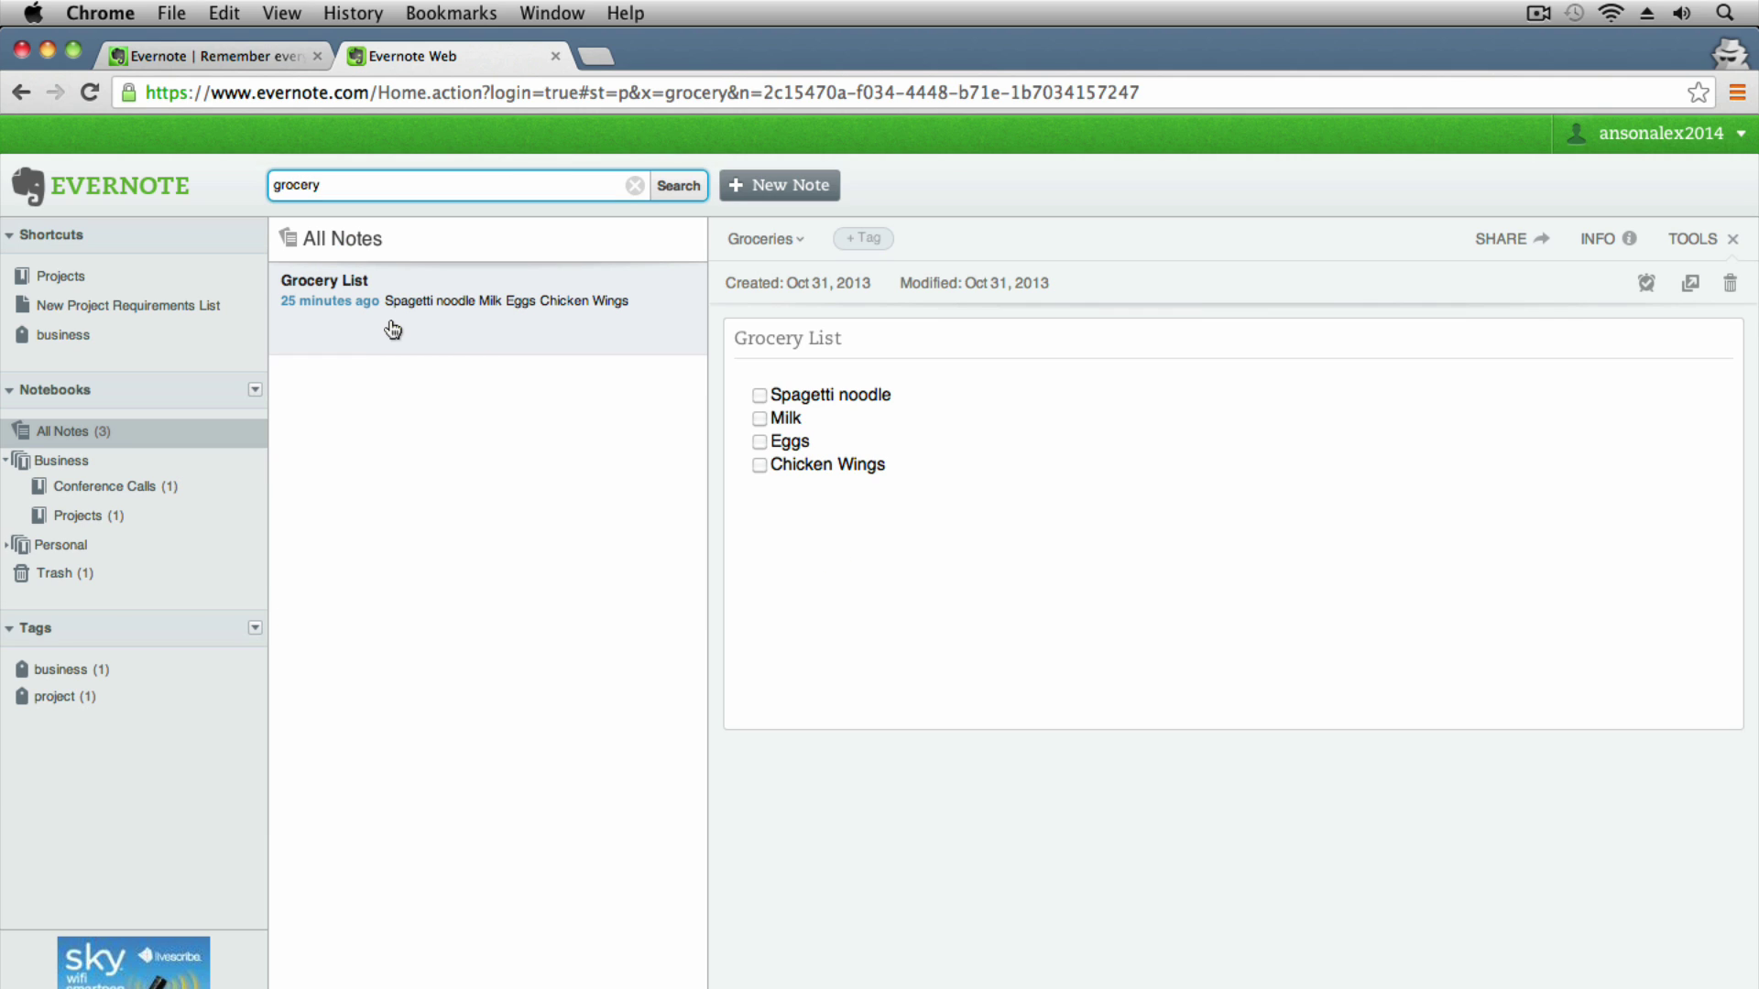
- Open the Projects notebook from its shortcut
{"action": "left_click", "coordinate": [165, 279]}
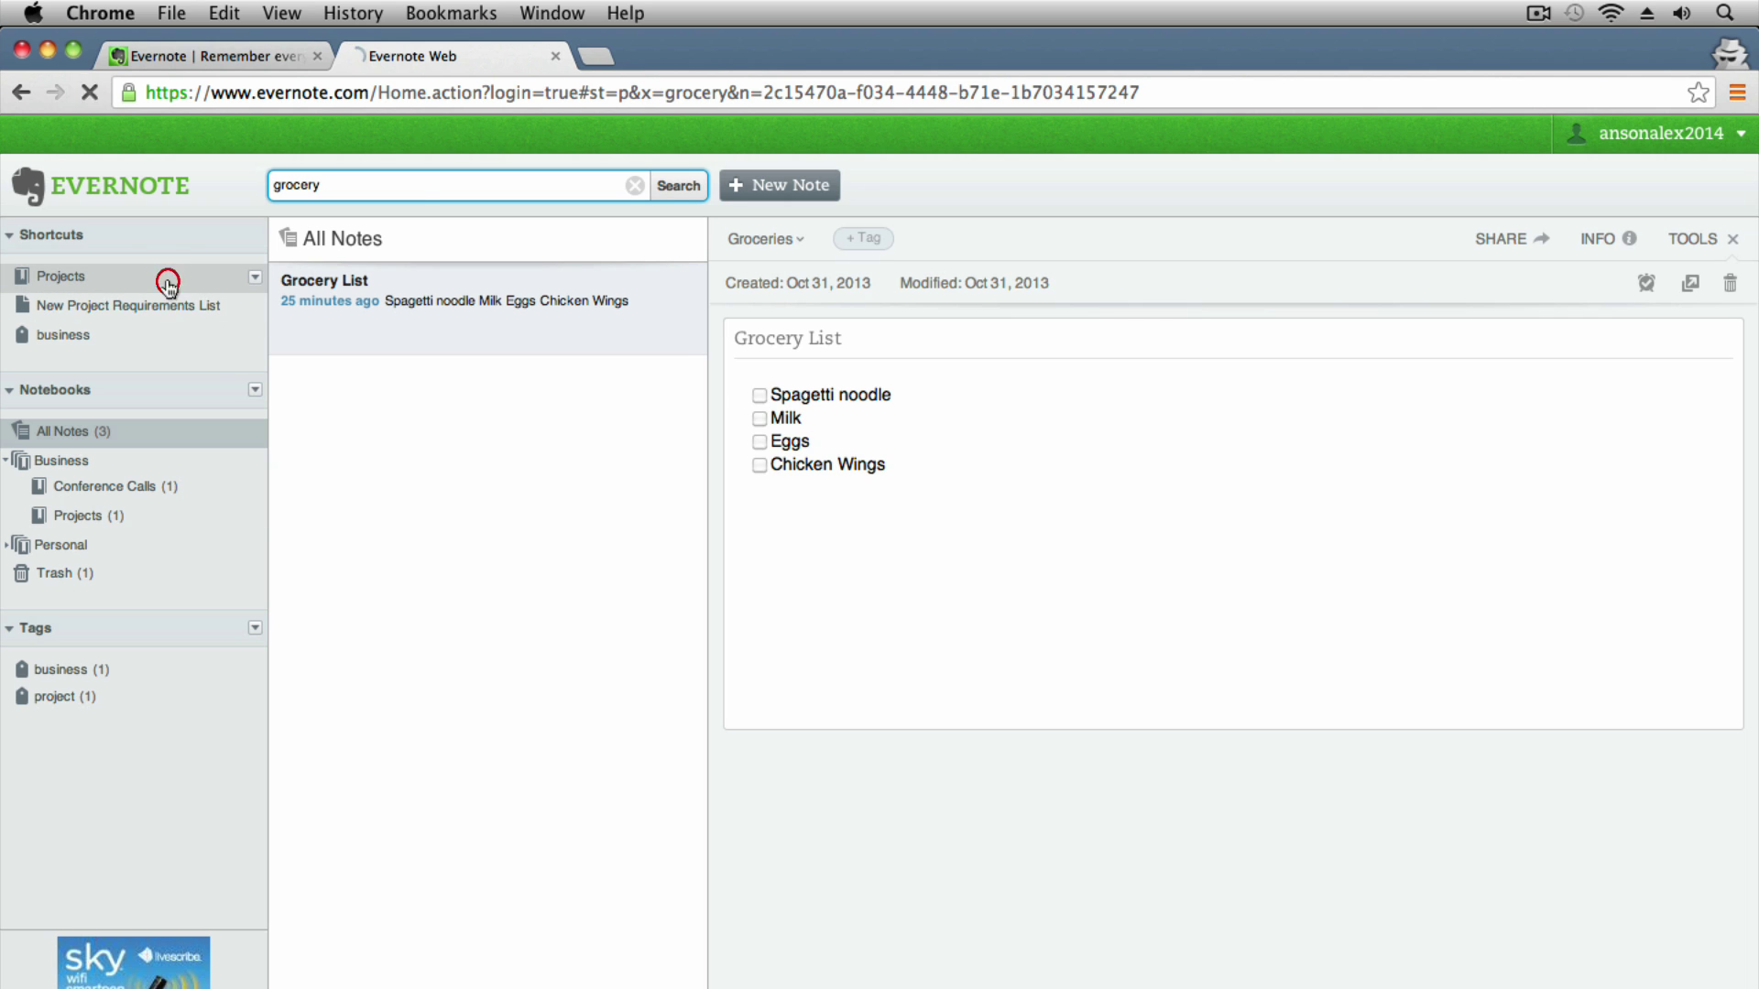